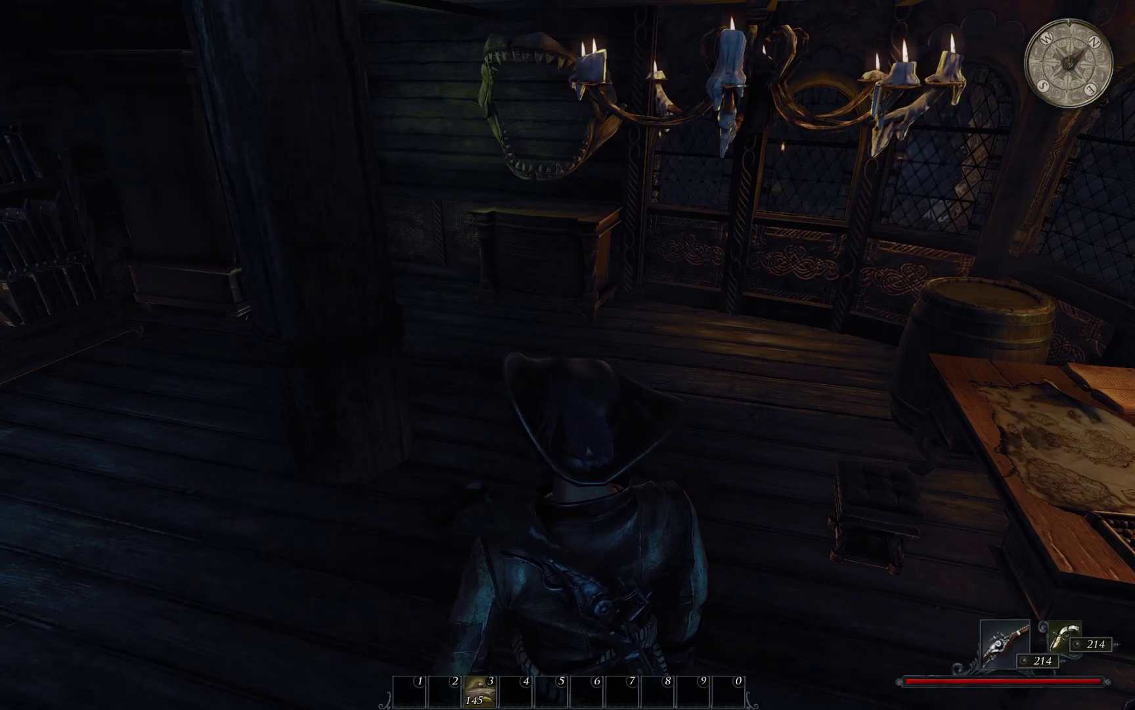
# Walk the character out of the ship's cabin onto the open upper deck.
pyautogui.press('w')
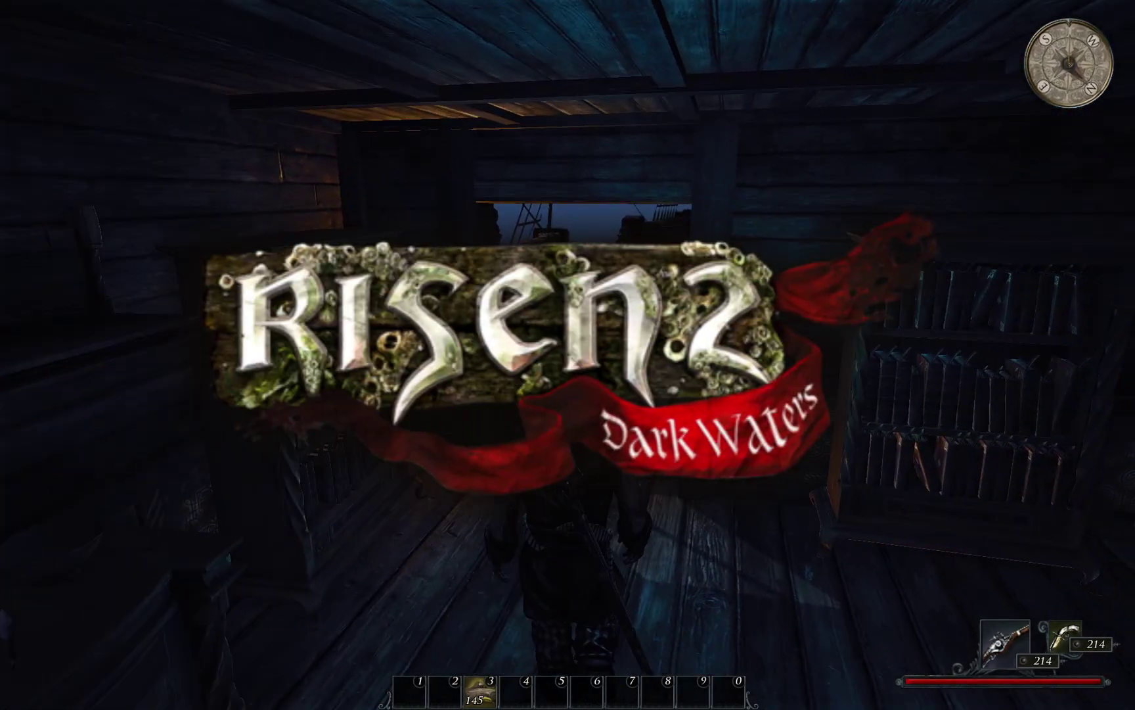
pyautogui.press('w')
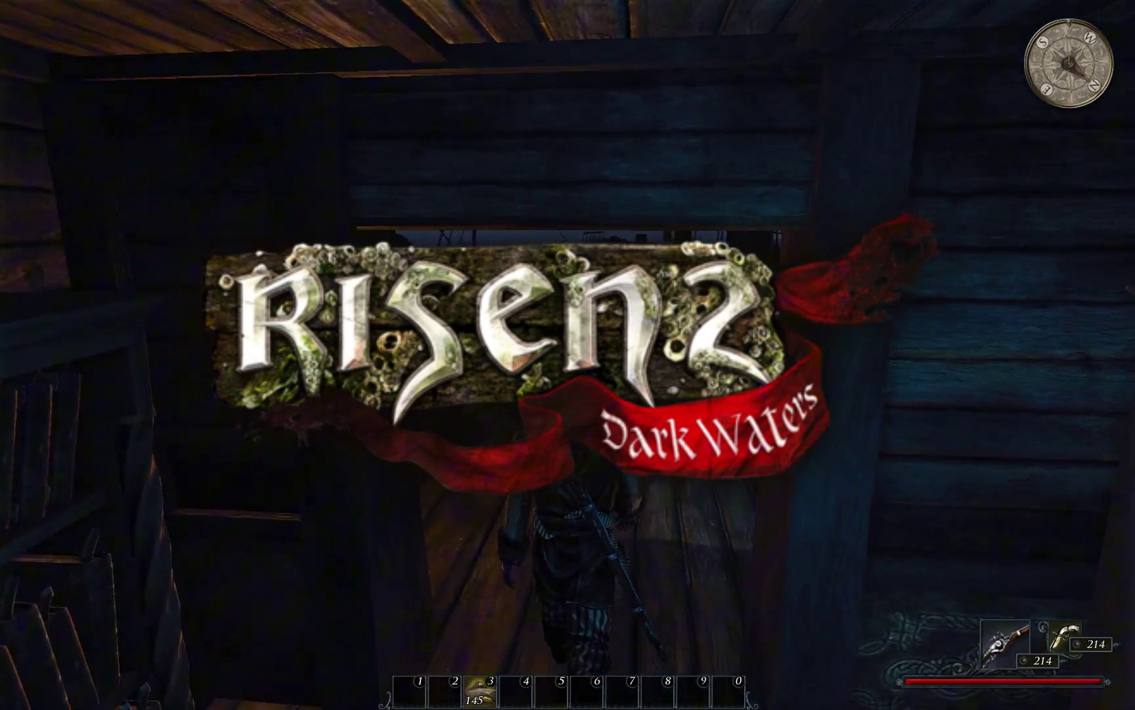
pyautogui.press('w')
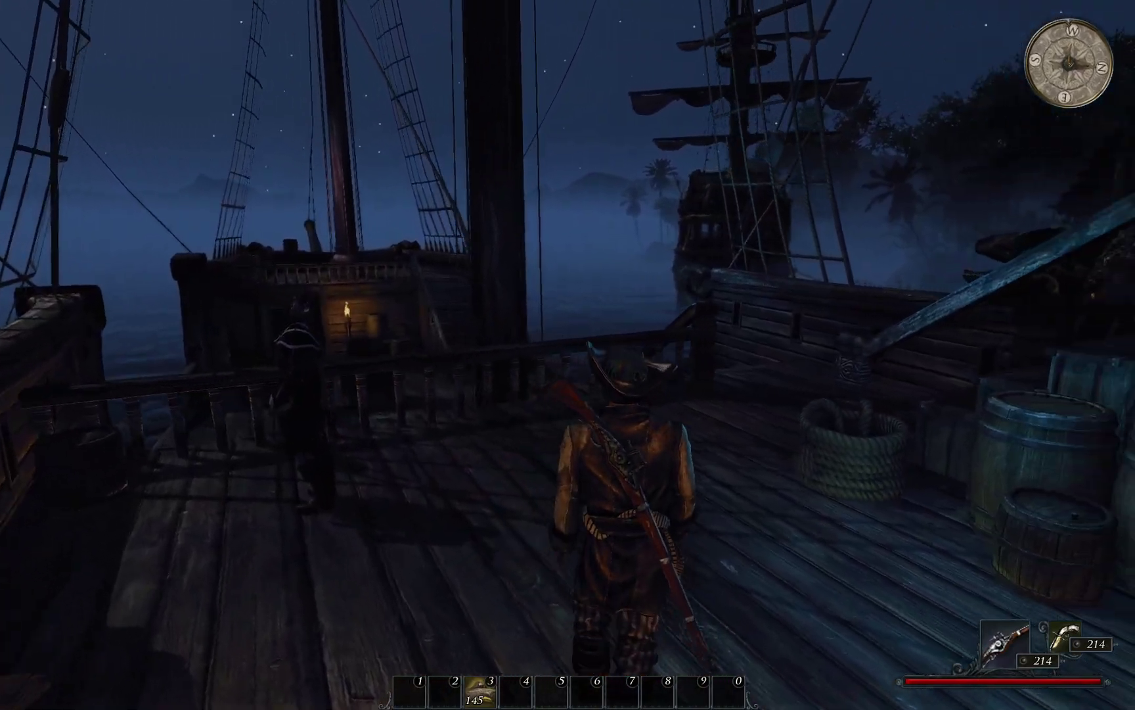
# Lead the character down from the upper deck to the wooden grating on the main deck.
pyautogui.press('w')
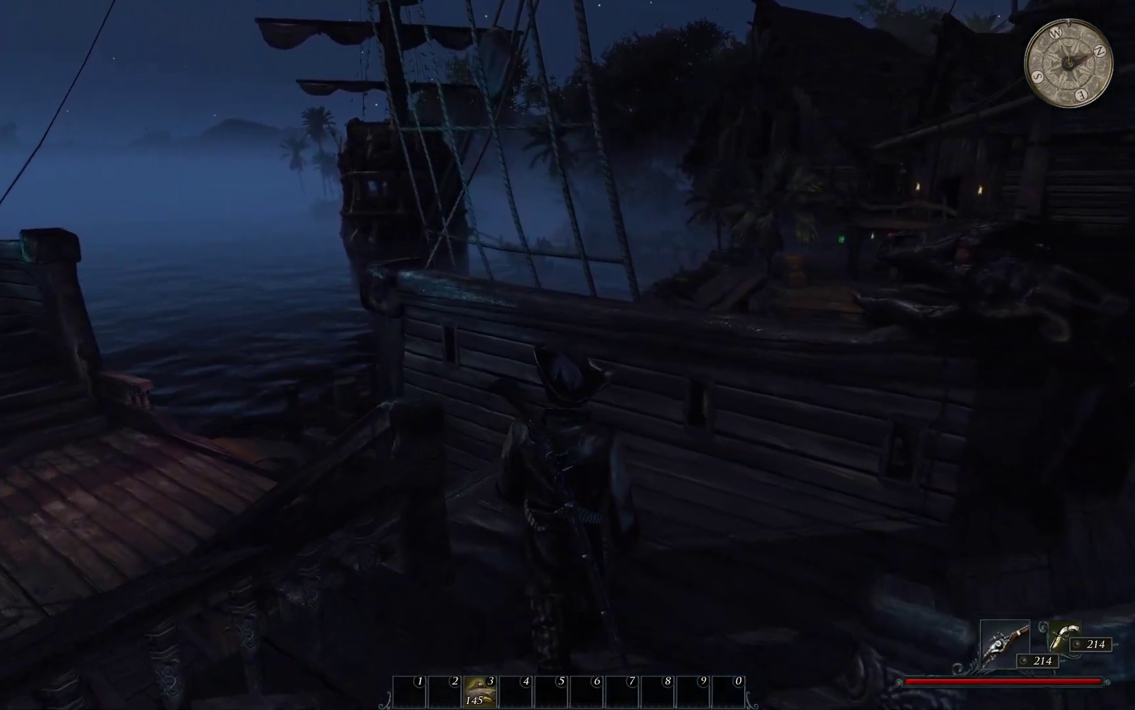
pyautogui.press('w')
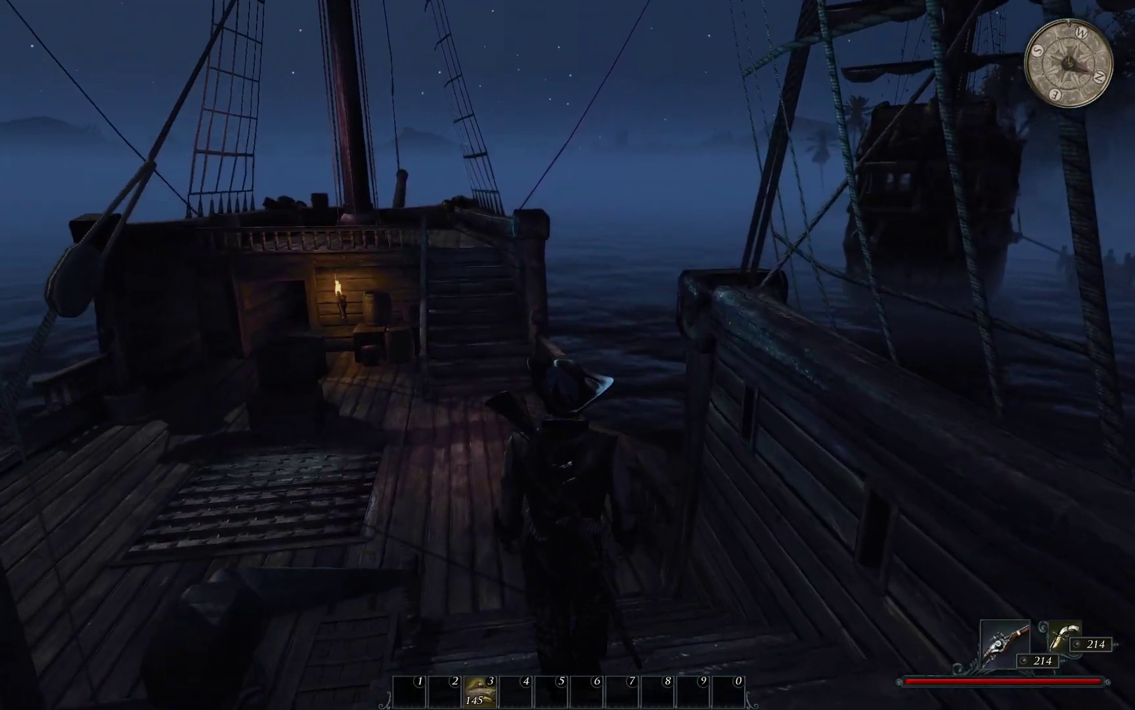
pyautogui.press('w')
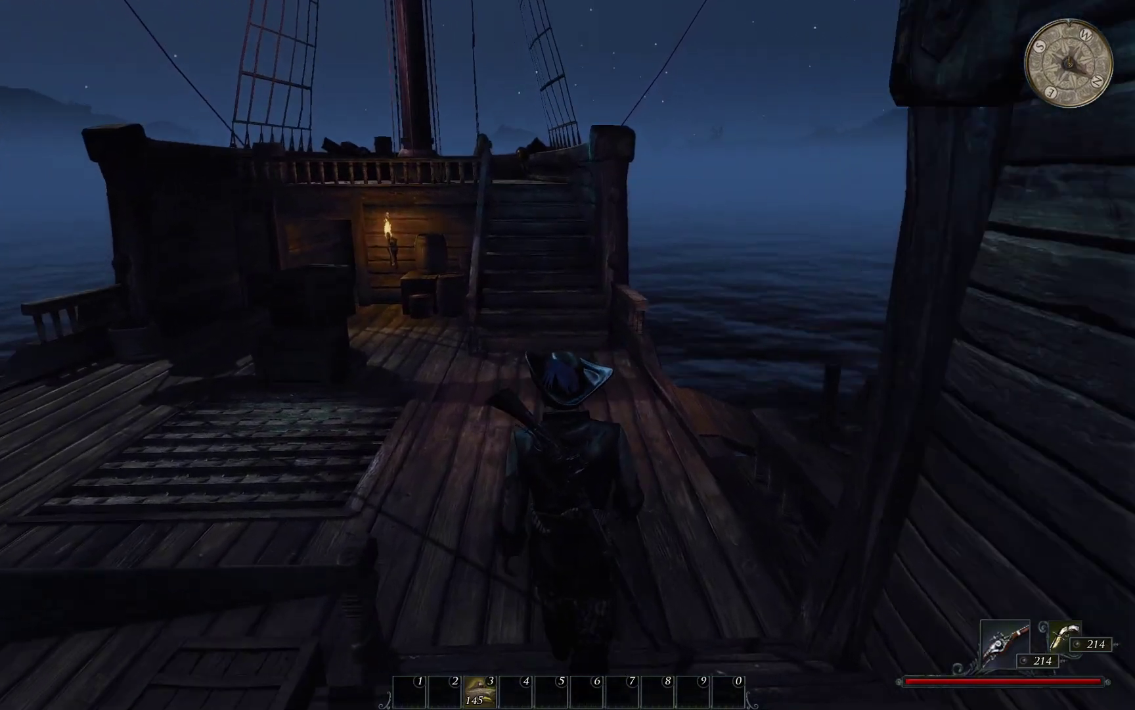
pyautogui.press('w')
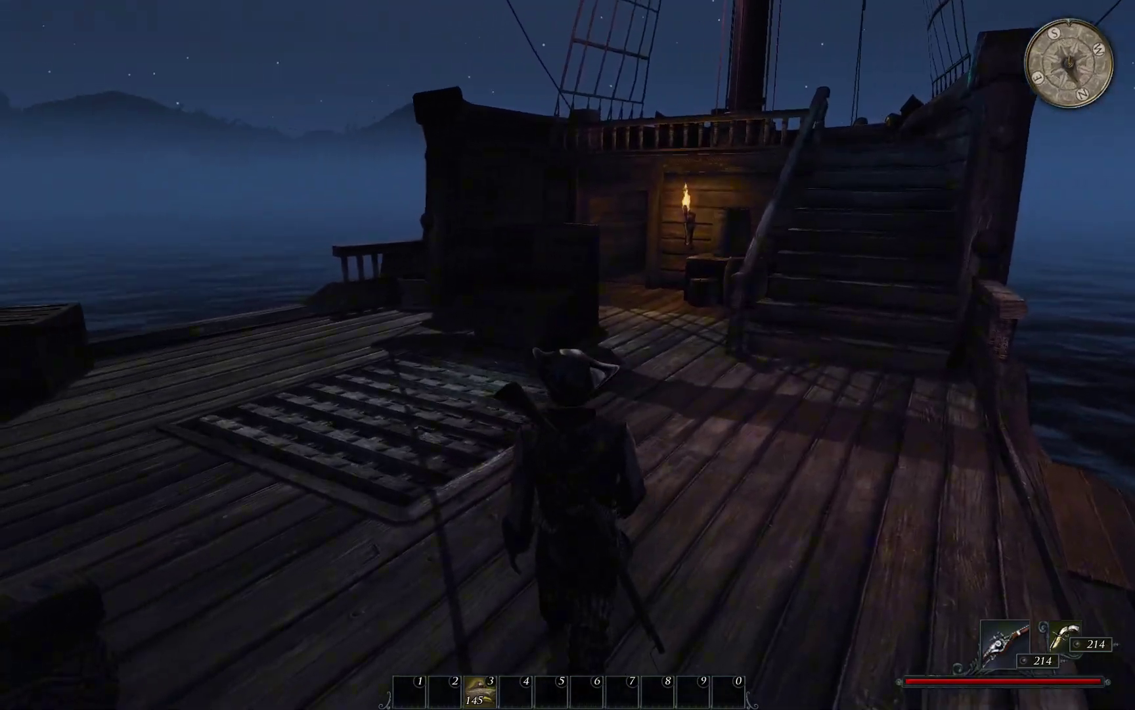
pyautogui.press('w')
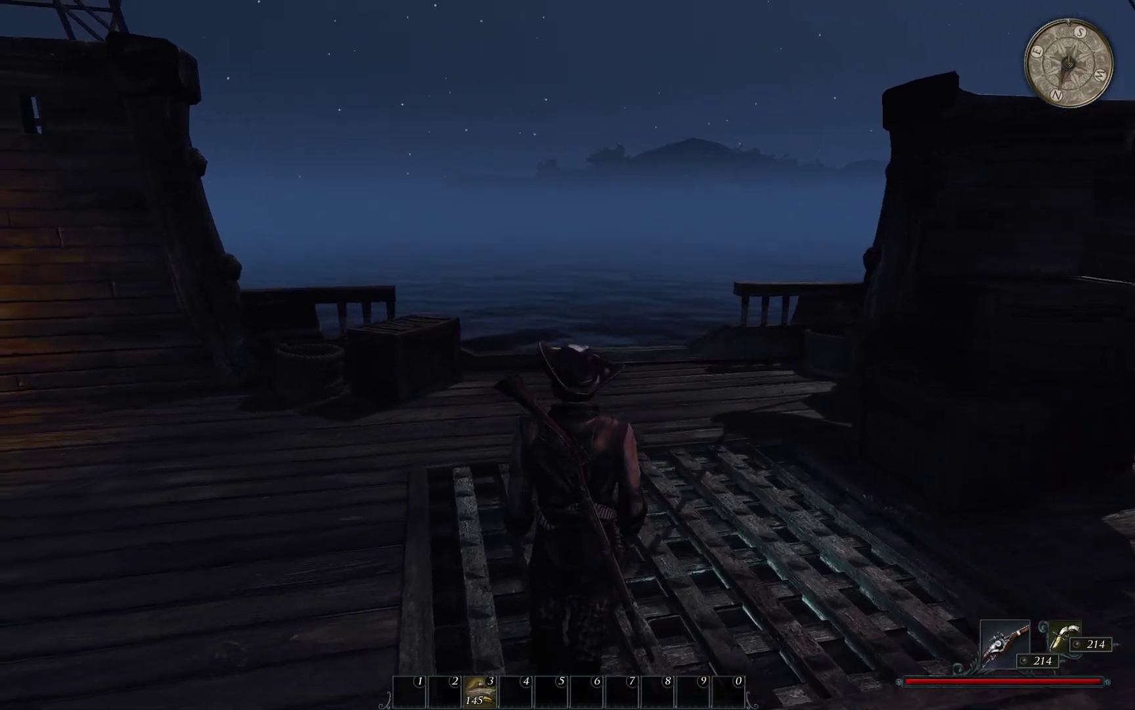
pyautogui.press('w')
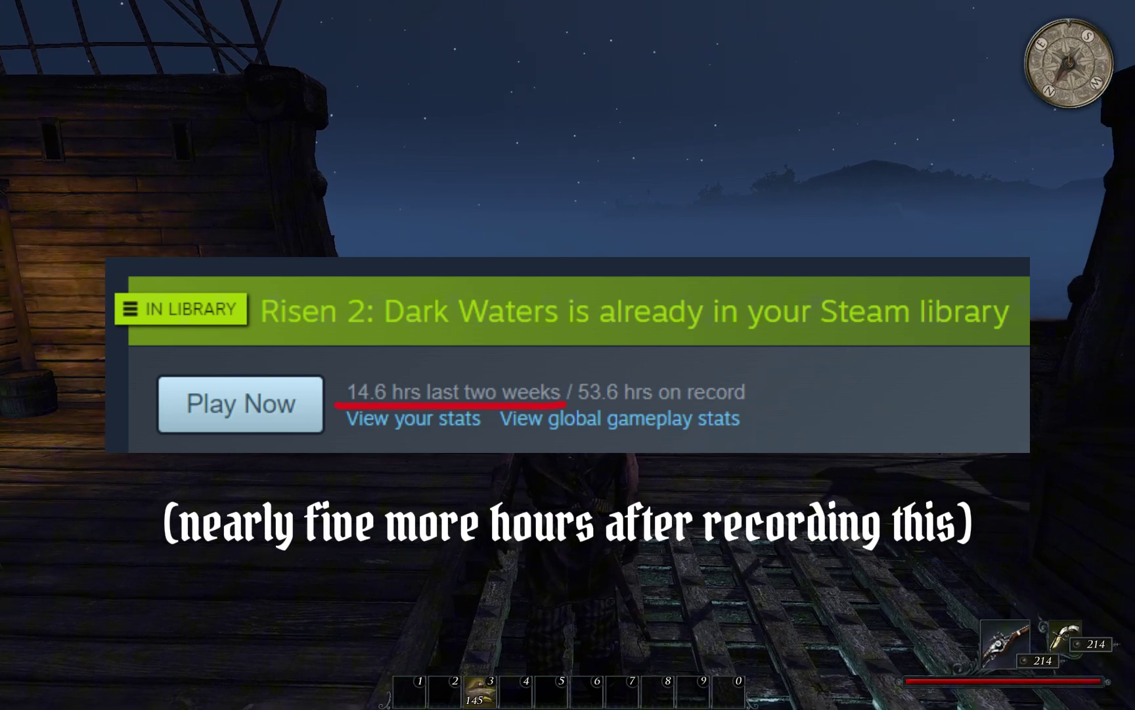
pyautogui.press('w')
pyautogui.press('w')
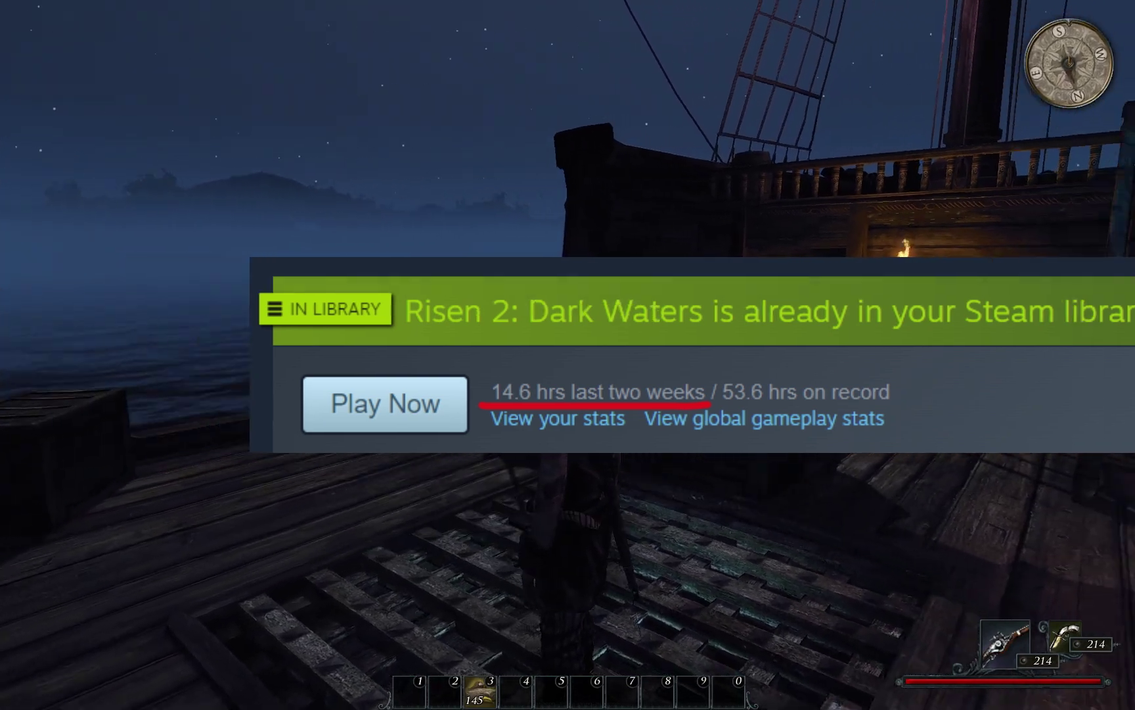
pyautogui.press('w')
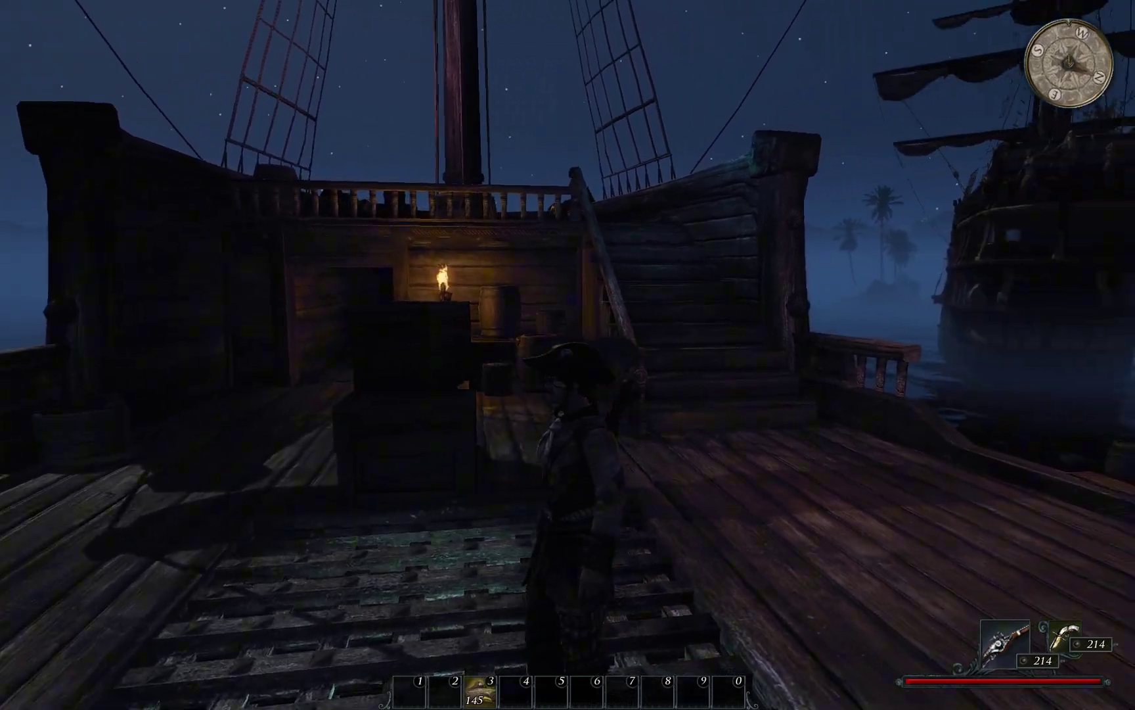
pyautogui.press('w')
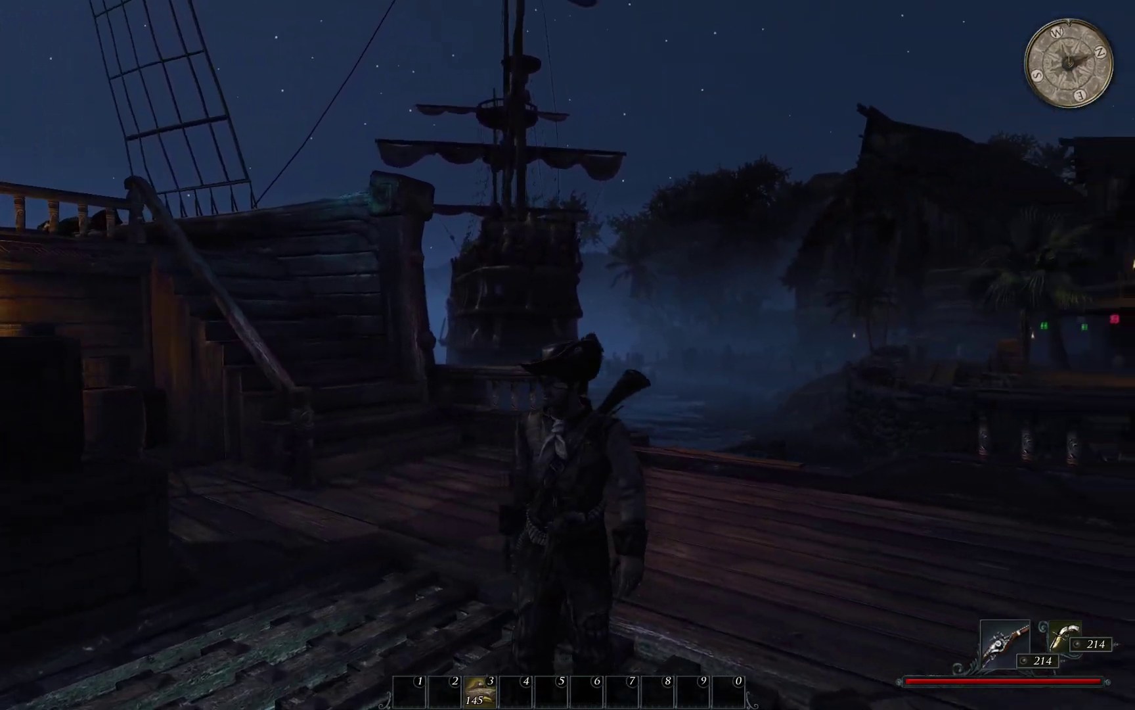
pyautogui.press('w')
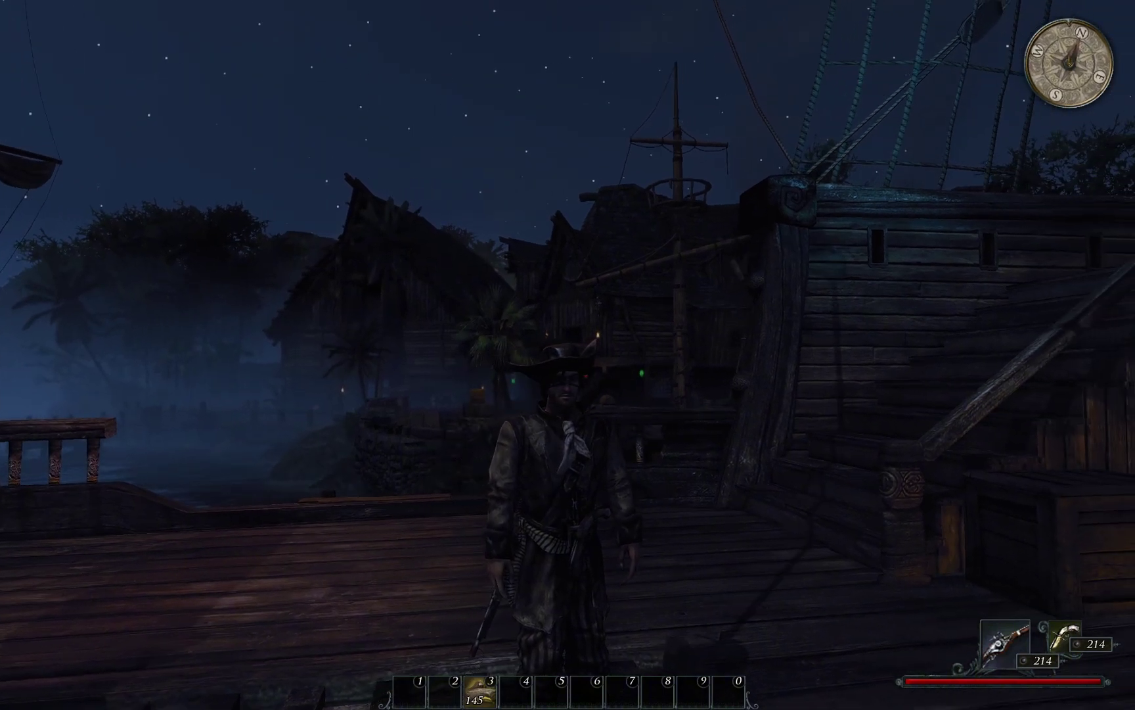
# Leave the ship over its open side and walk along the pier to the wooden ramp leading ashore.
pyautogui.press('w')
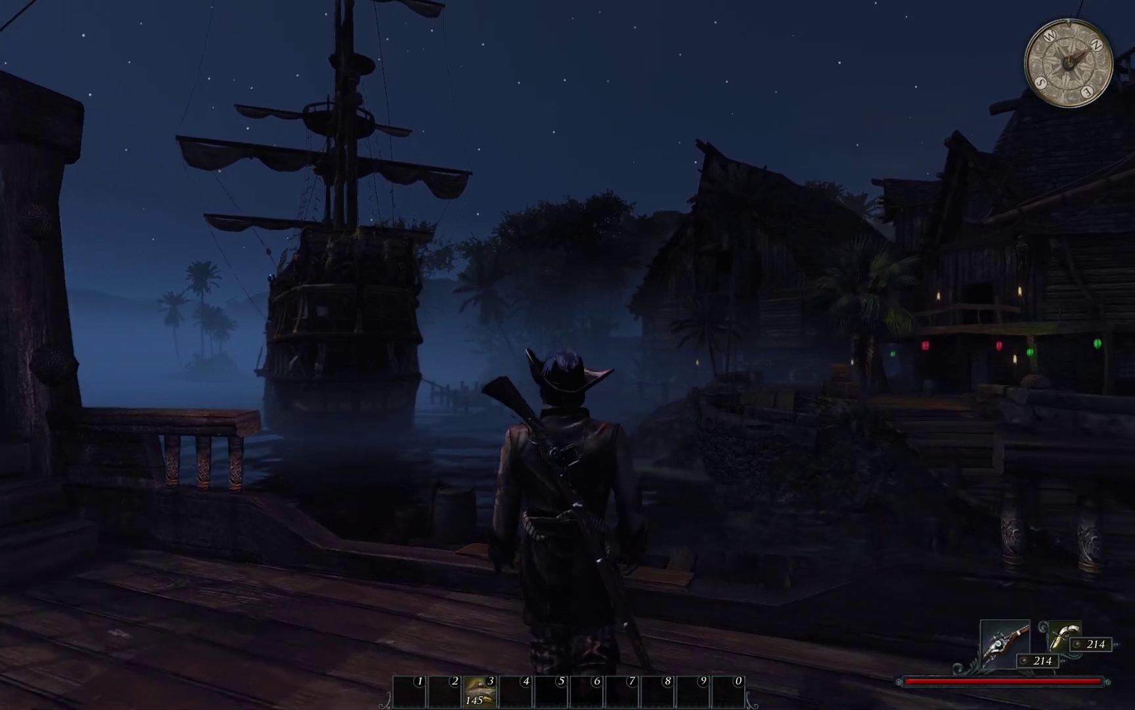
pyautogui.press('w')
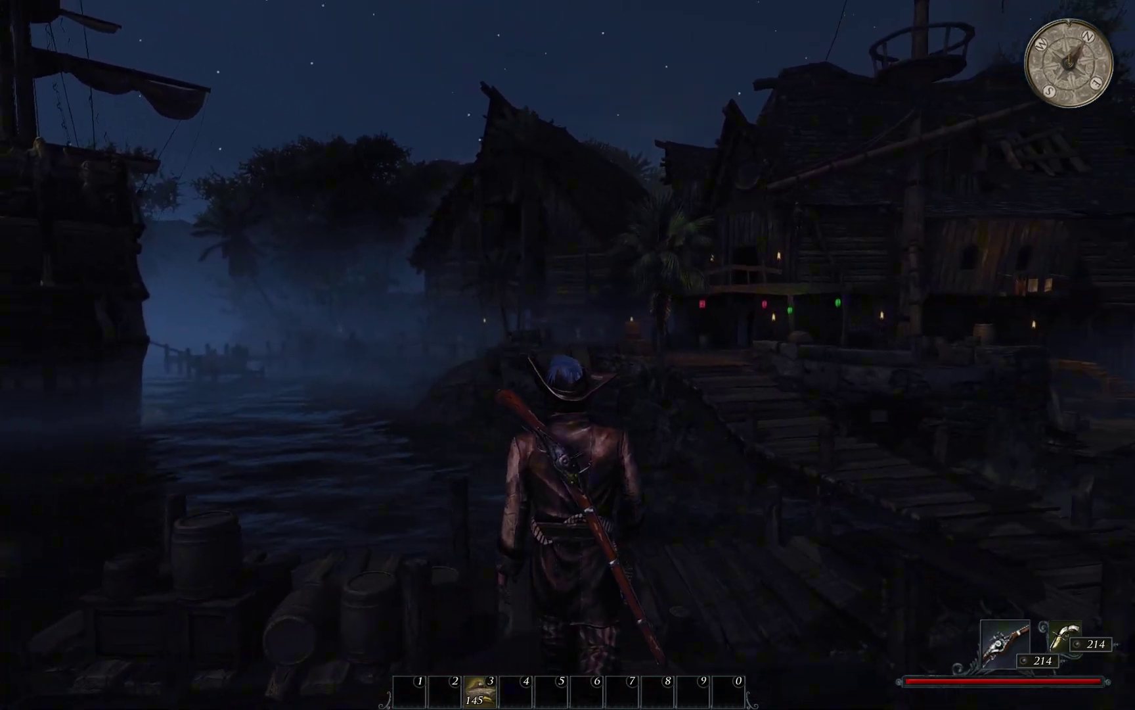
pyautogui.press('w')
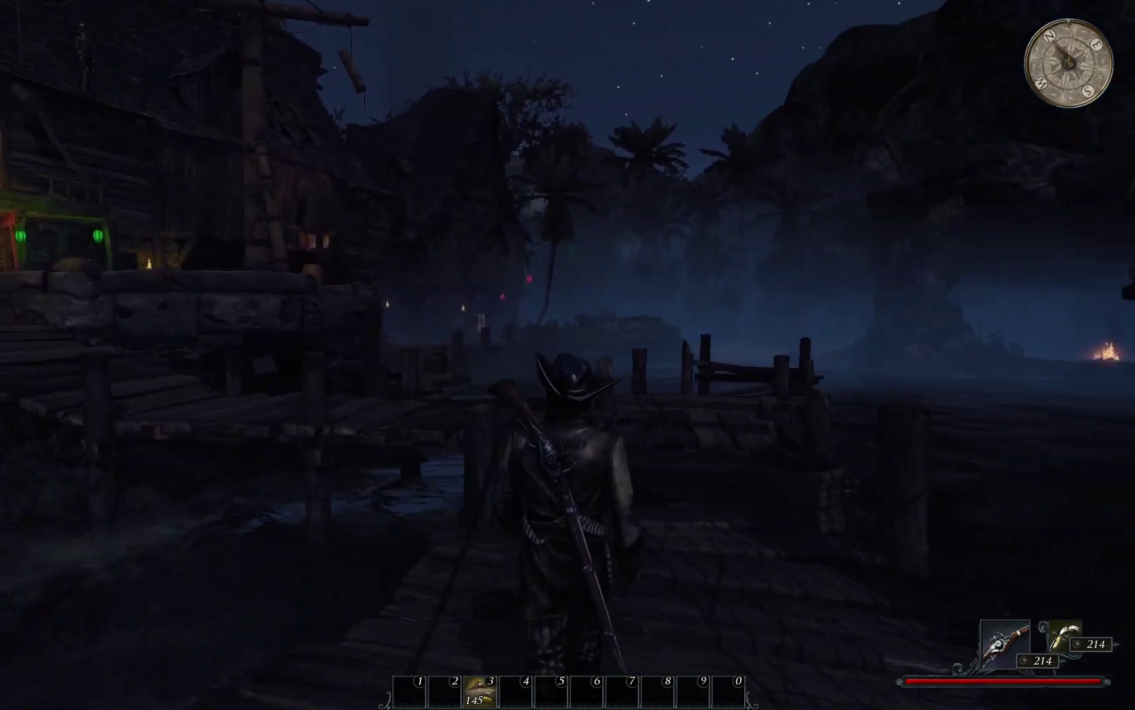
pyautogui.press('F5')
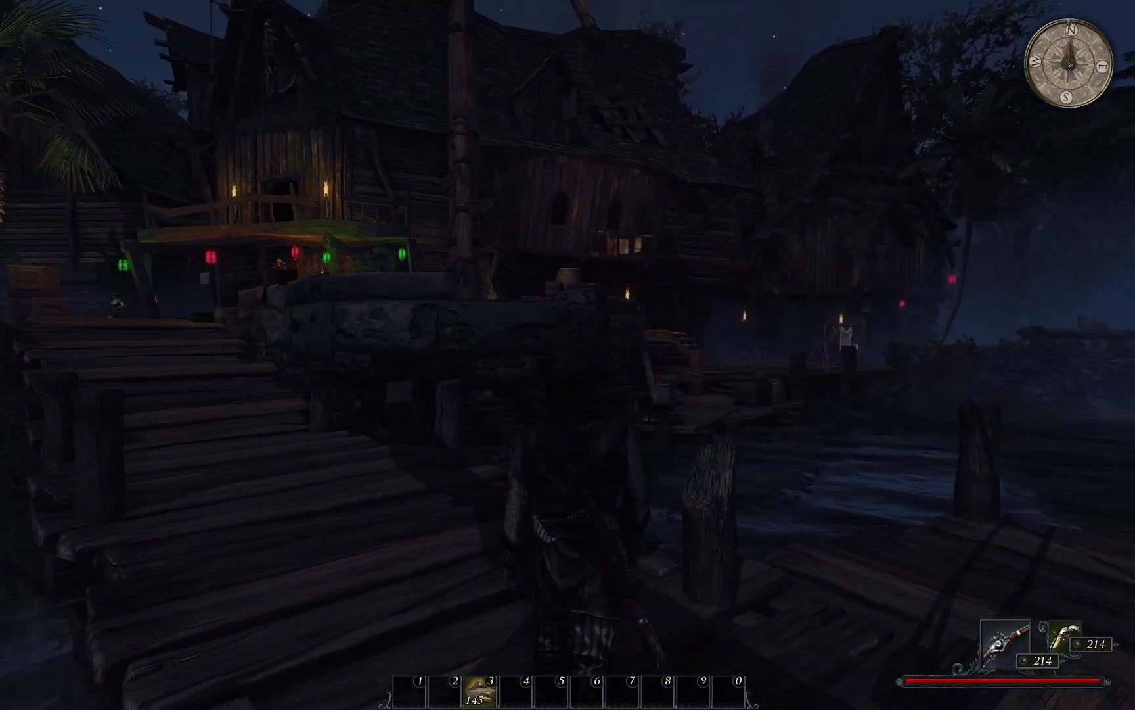
# Climb the wooden ramp from the pier to the building with red and green lanterns.
pyautogui.press('w')
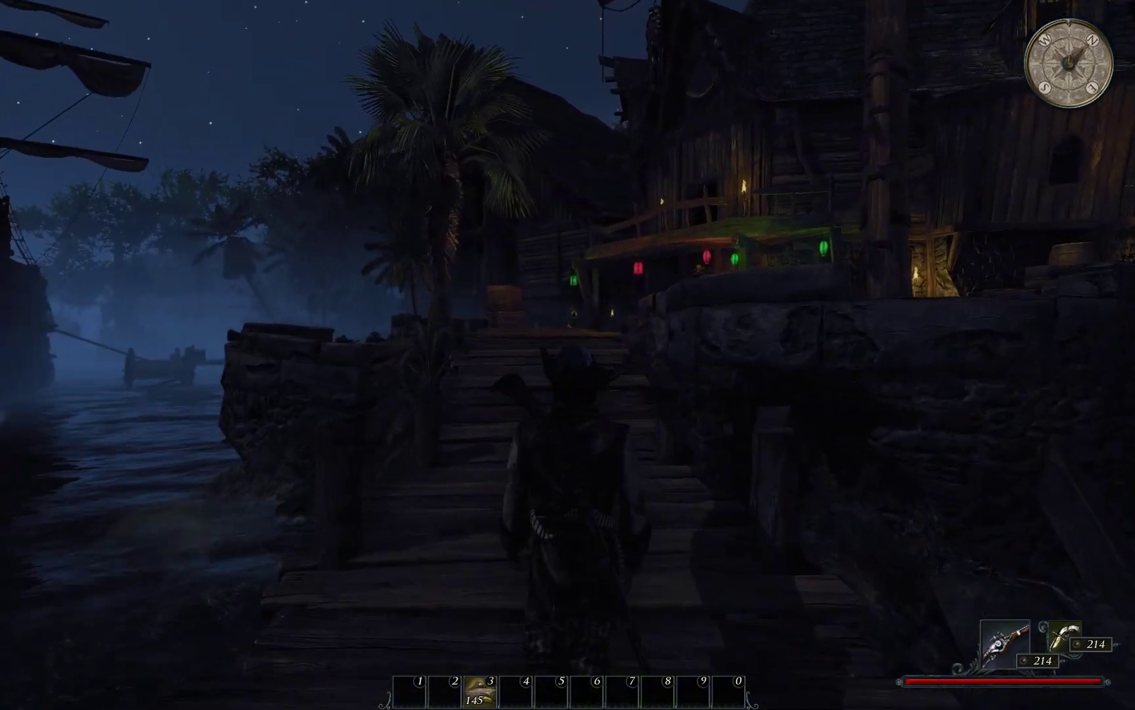
pyautogui.press('w')
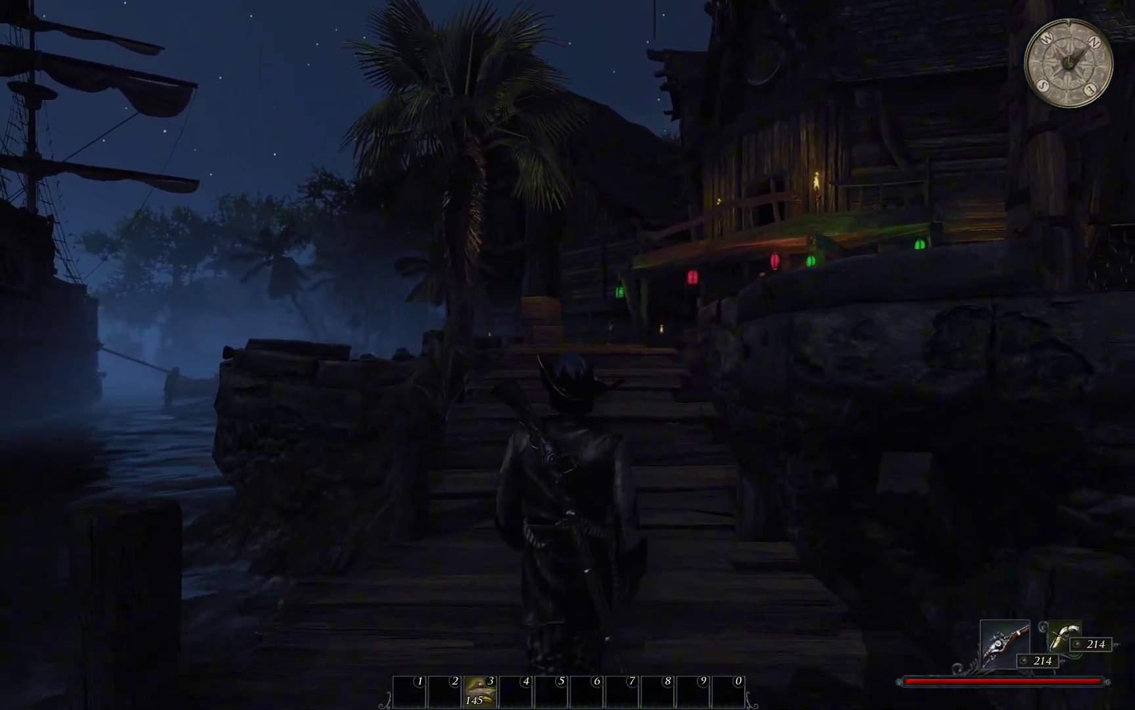
pyautogui.press('w')
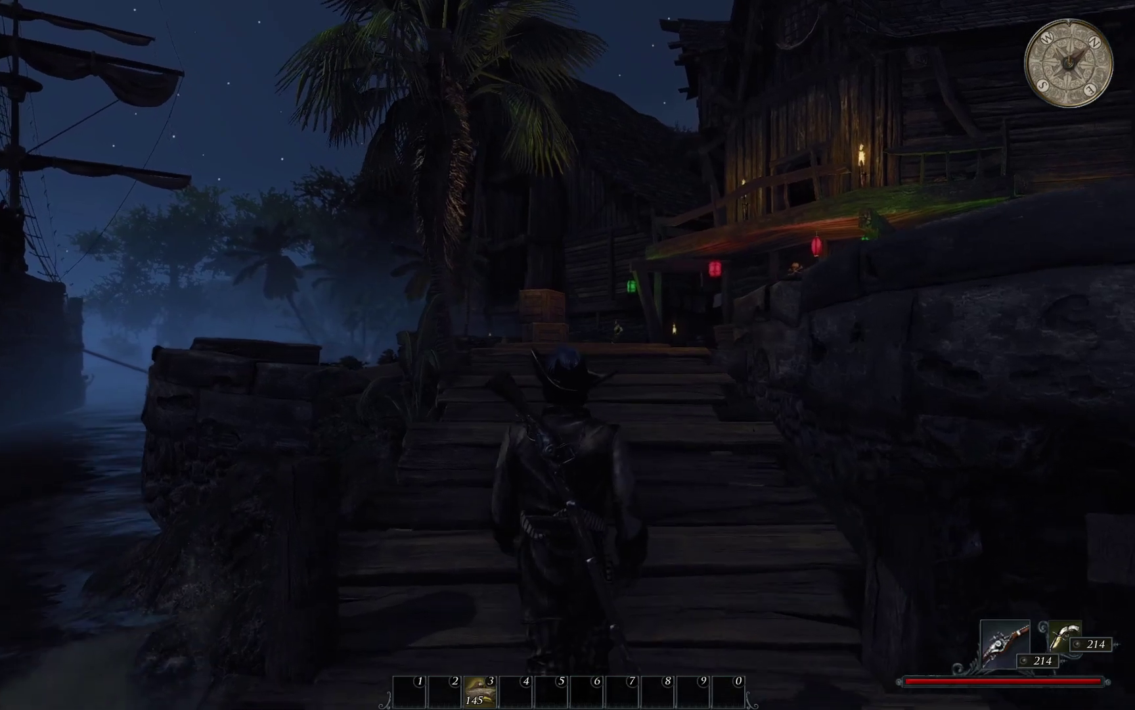
pyautogui.press('w')
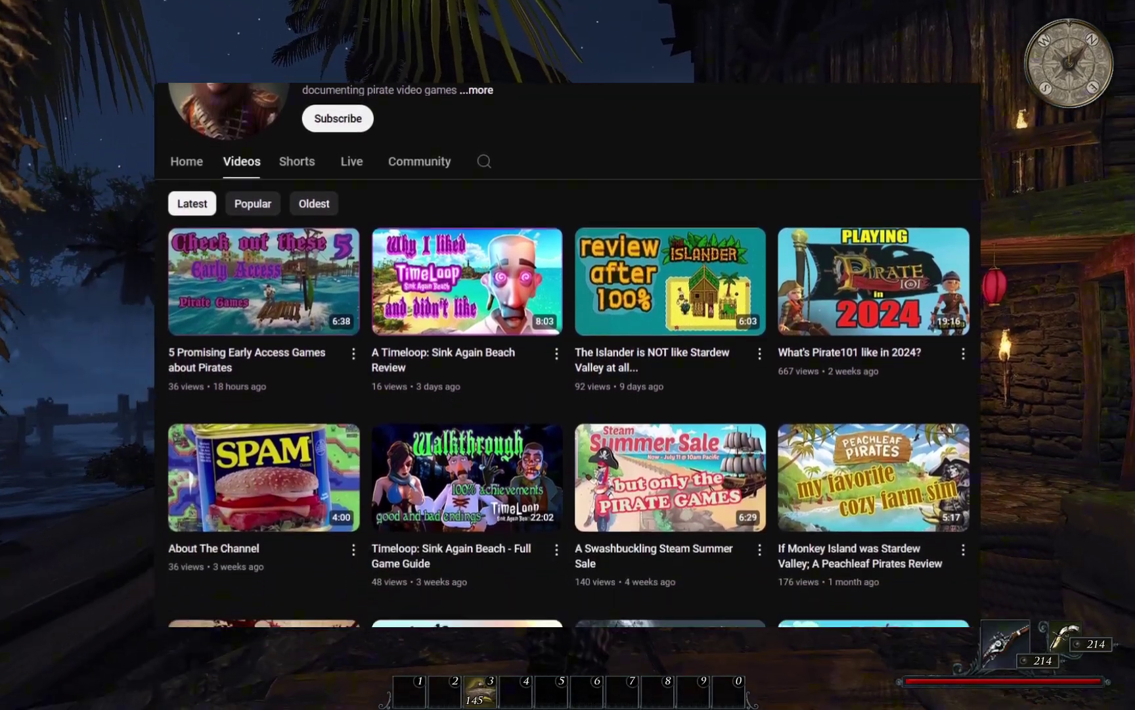
# Walk under the lantern-hung porch and on through the inside of the stone-walled building.
pyautogui.press('w')
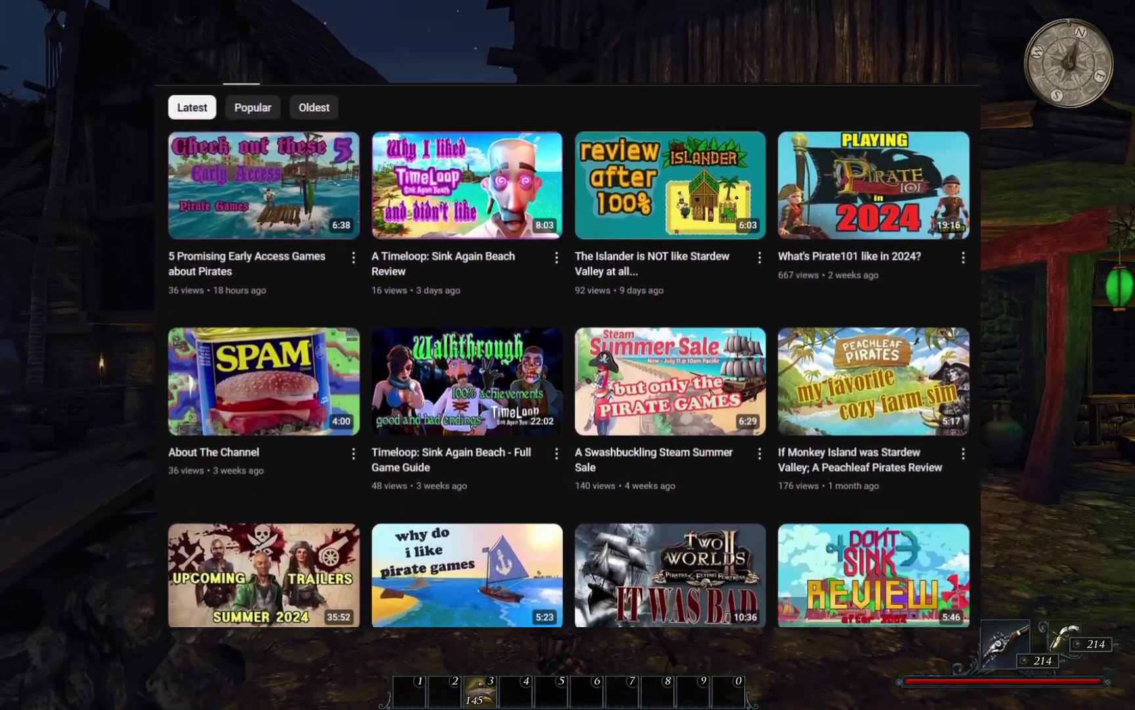
pyautogui.press('w')
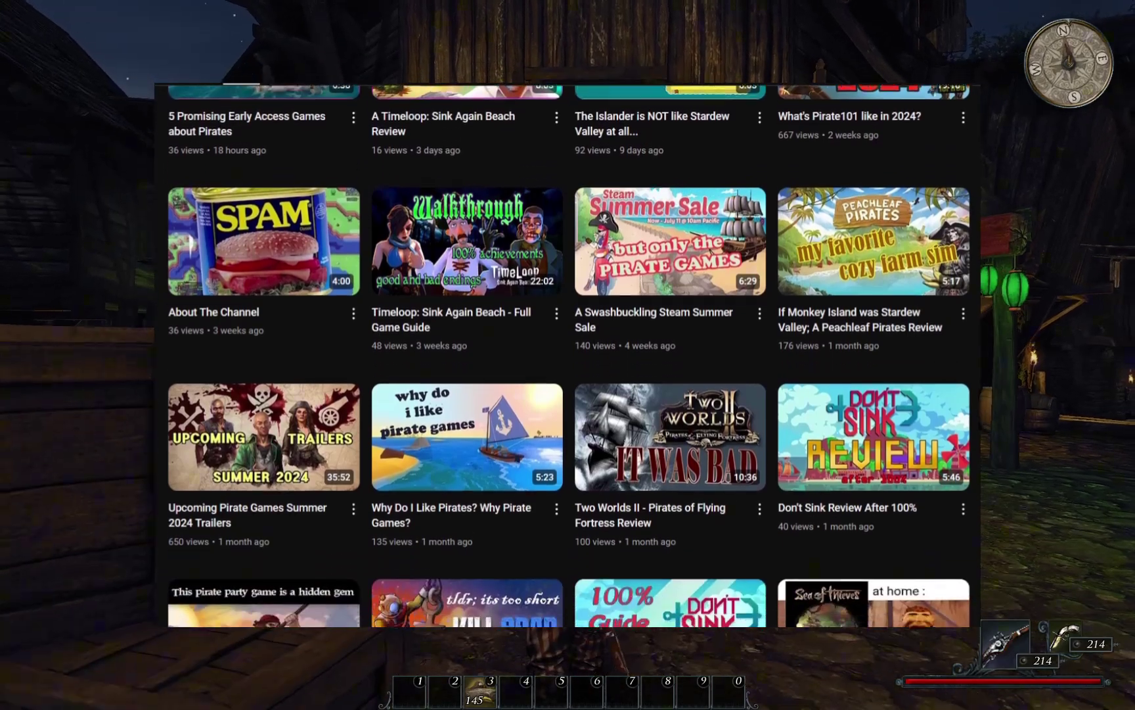
pyautogui.press('w')
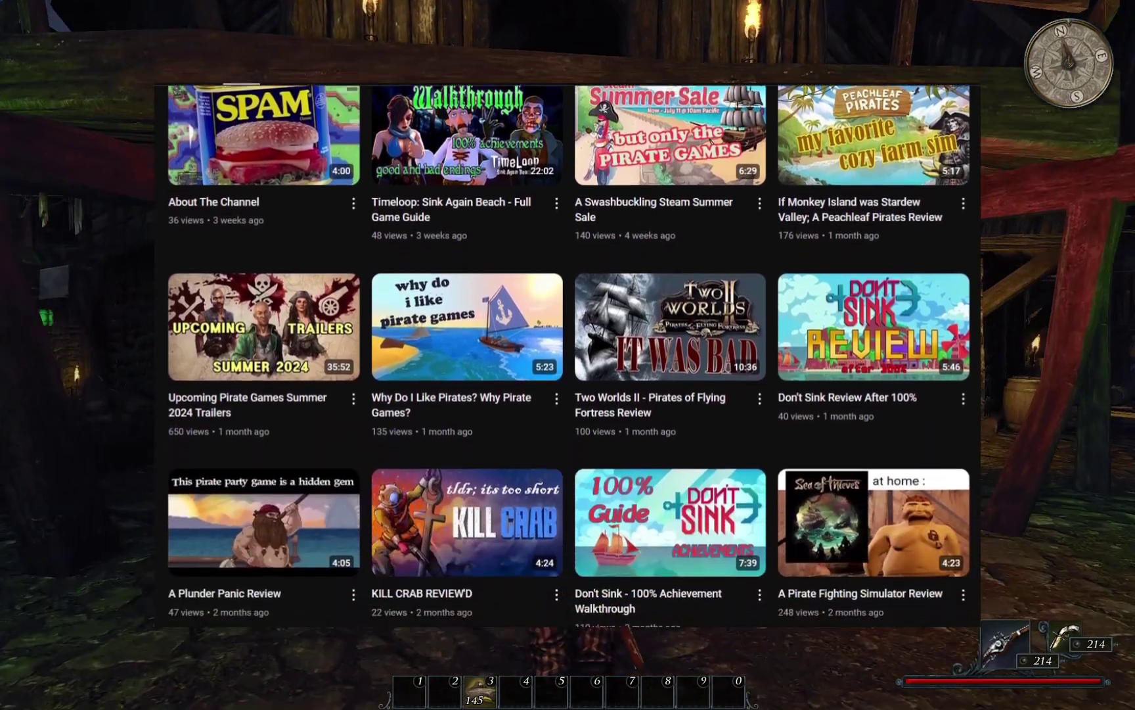
pyautogui.press('w')
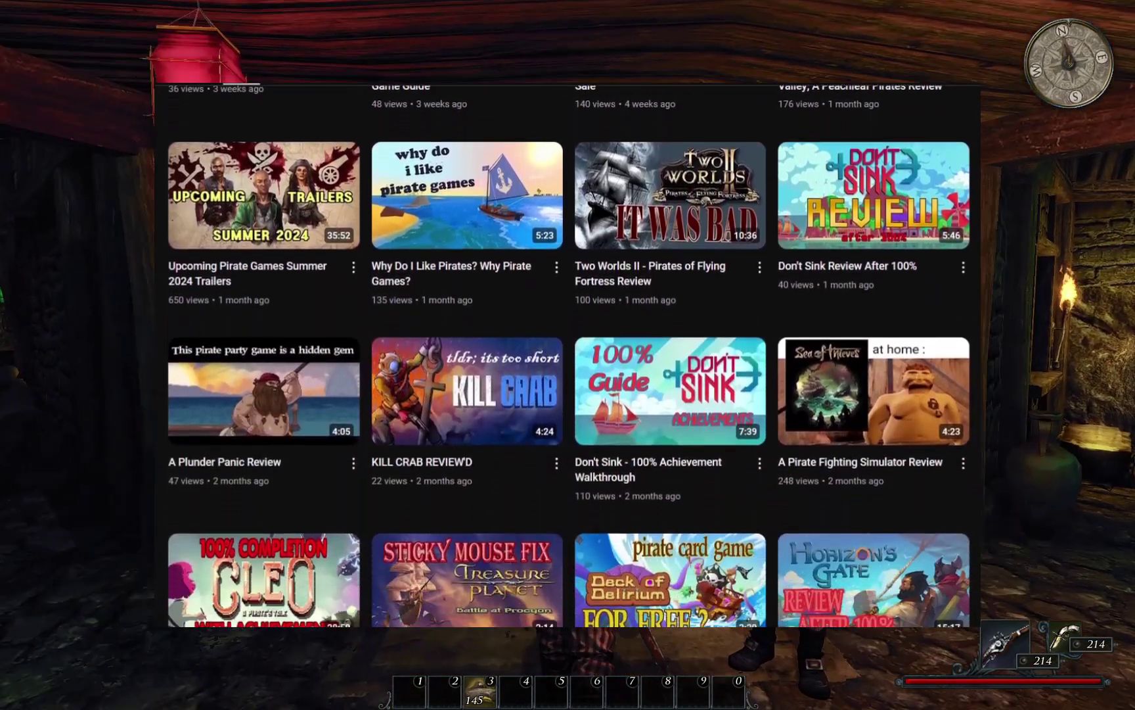
pyautogui.press('w')
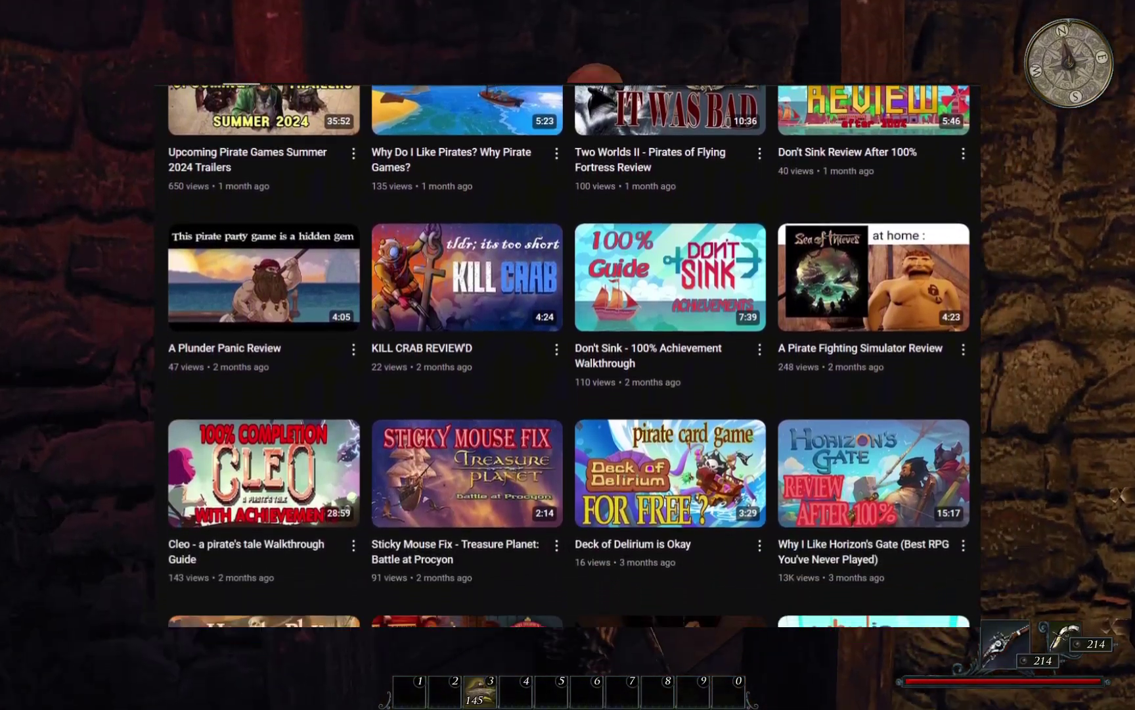
pyautogui.press('w')
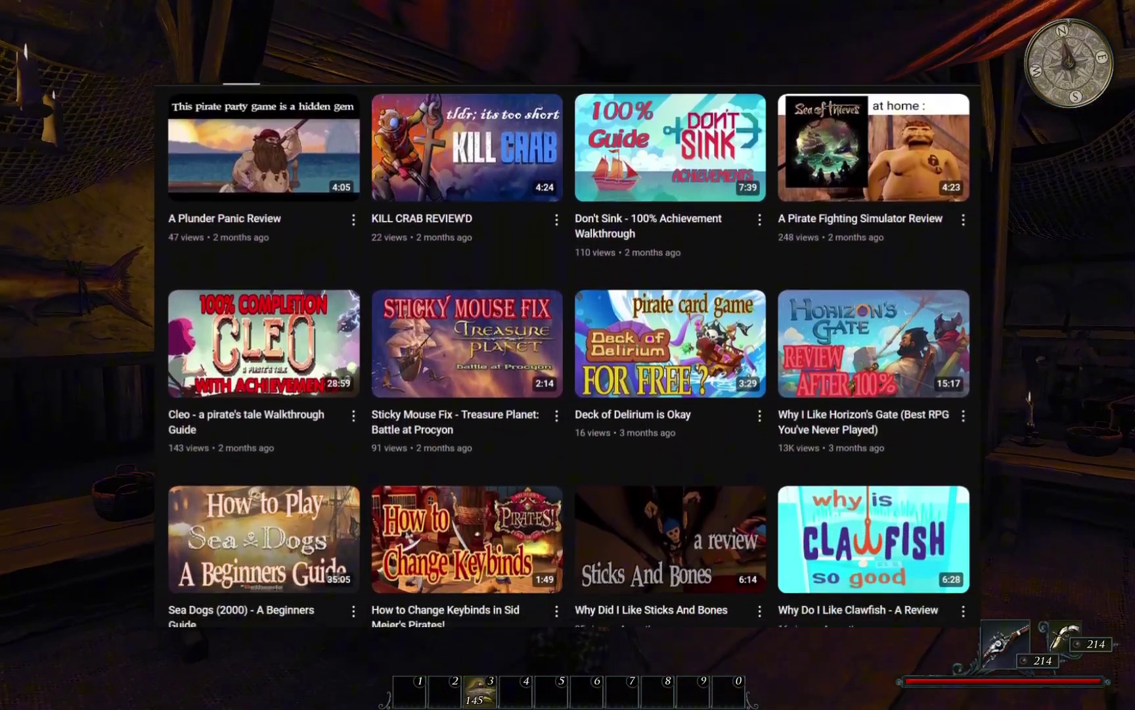
pyautogui.press('w')
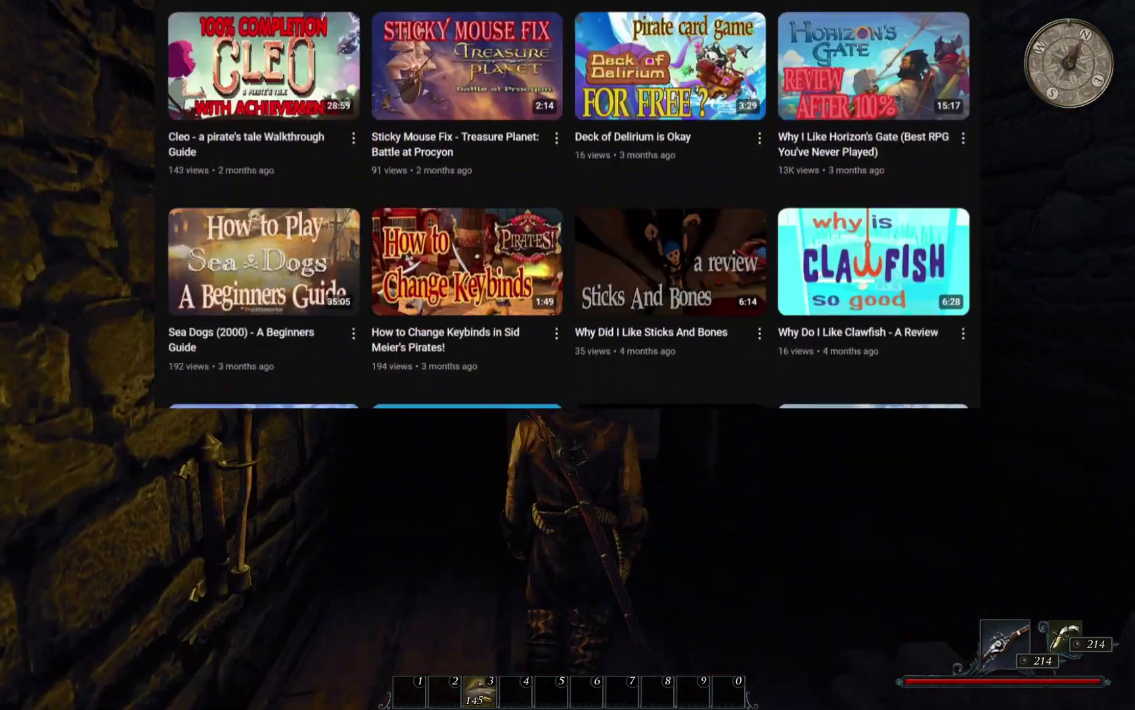
# Go back outside and walk the character across the cobbled street past the forge.
pyautogui.press('w')
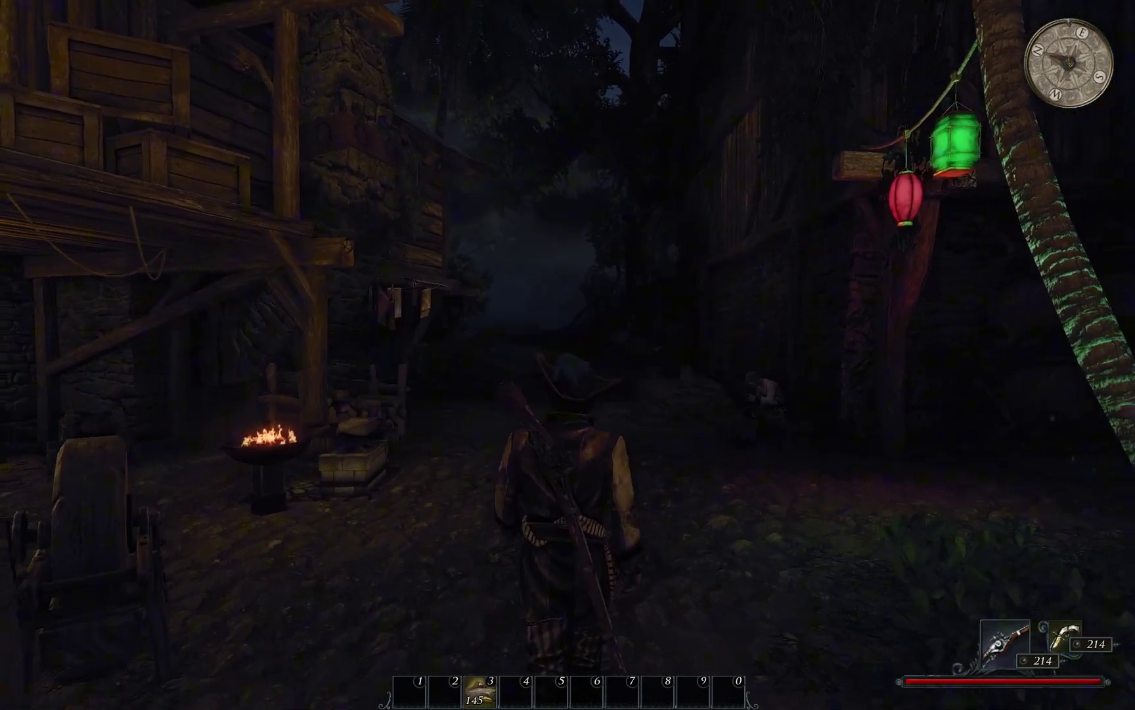
pyautogui.press('w')
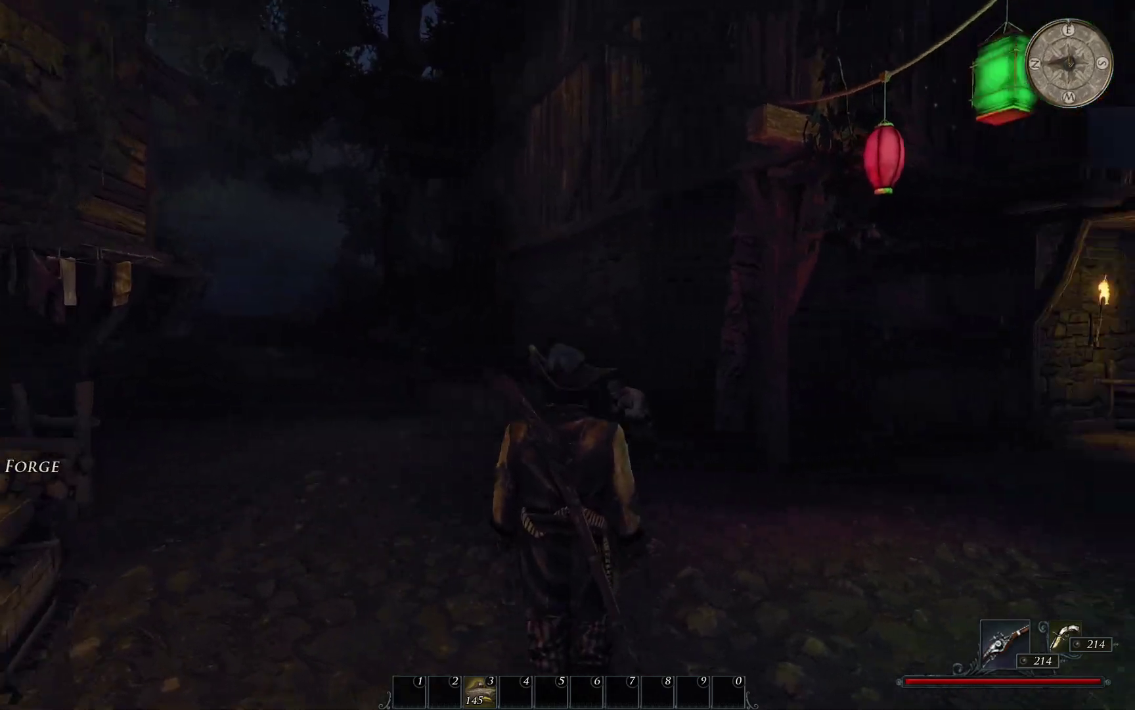
pyautogui.press('w')
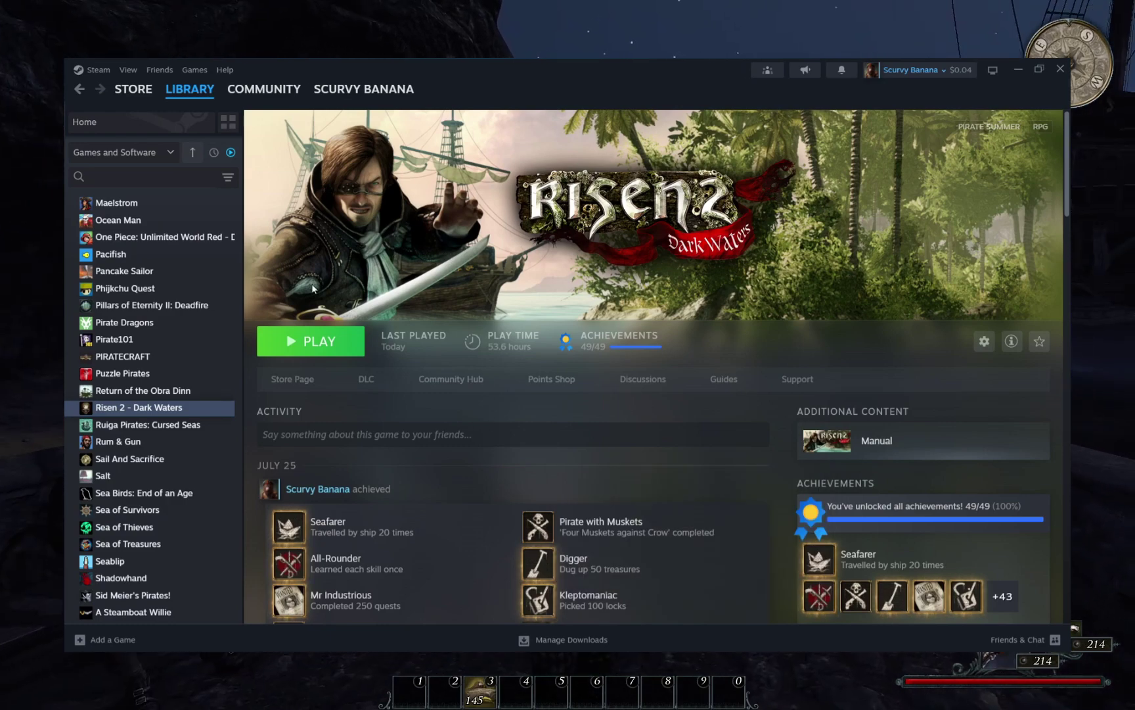
# Switch to the Steam library and browse the local files of Risen 2 - Dark Waters.
pyautogui.rightClick(180, 412)
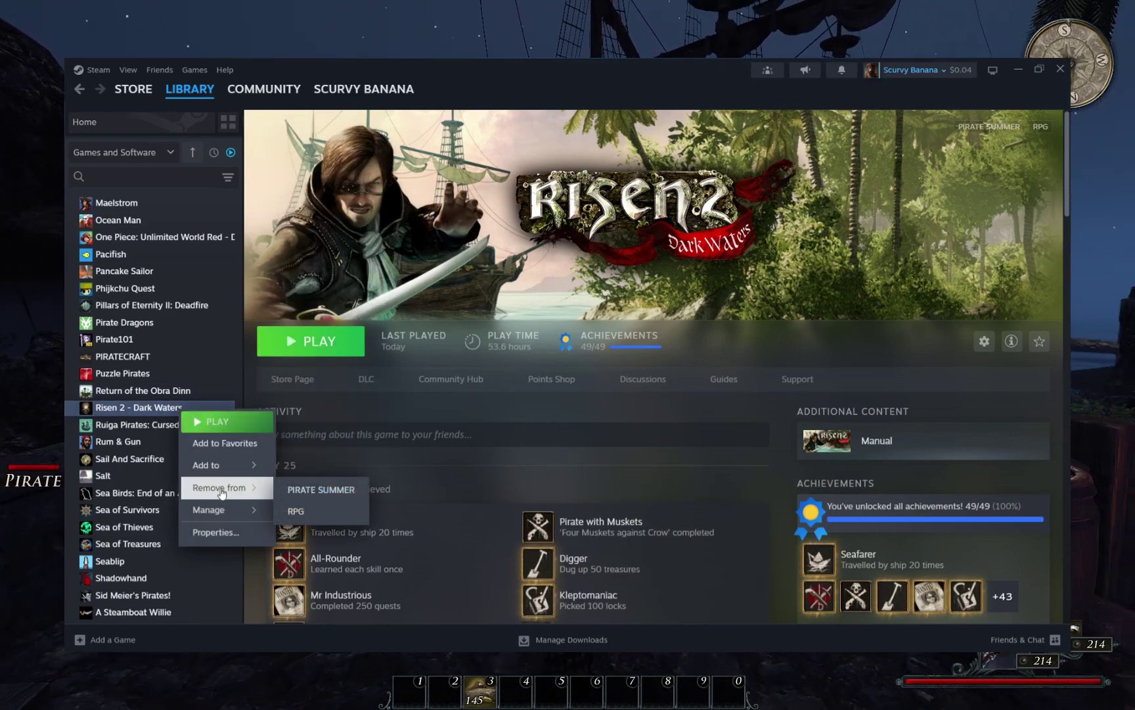
pyautogui.moveTo(229, 510)
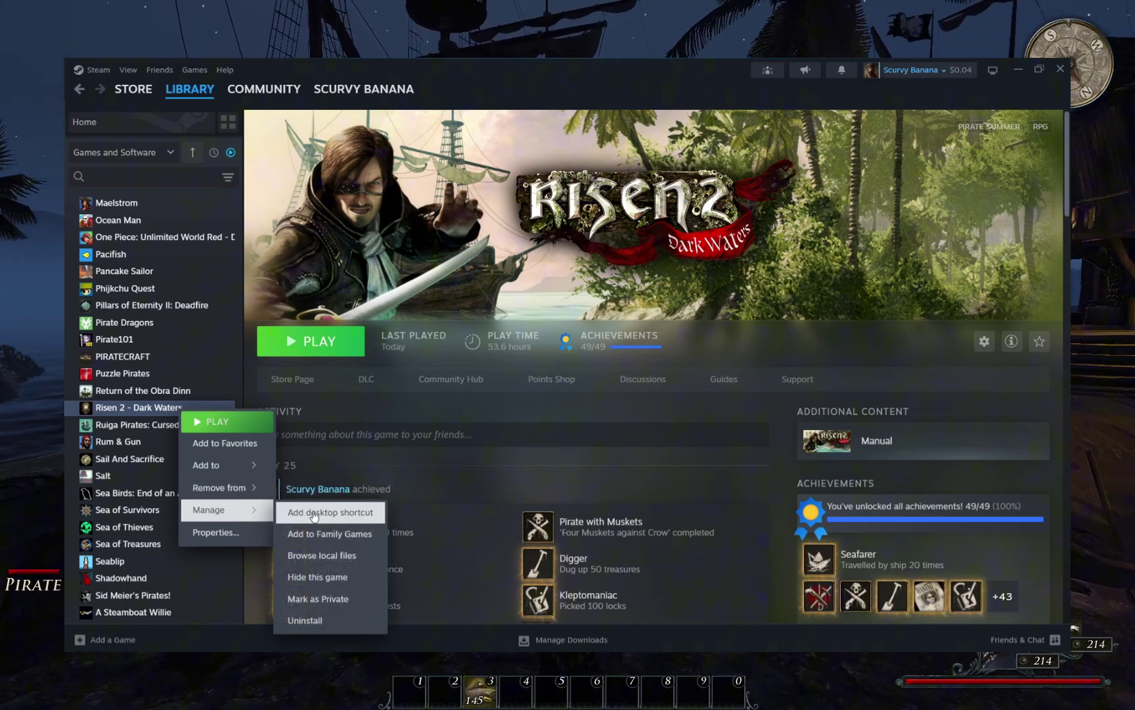
pyautogui.click(335, 559)
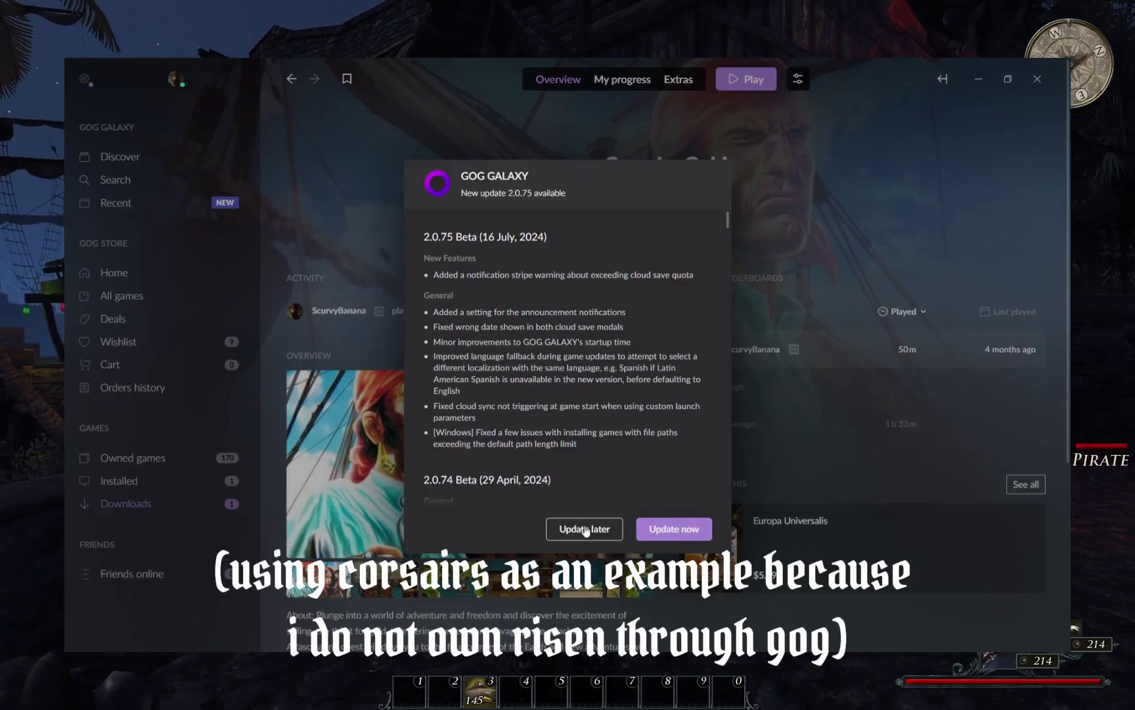
# Postpone the GOG Galaxy update and show the installation folder of Corsairs Gold.
pyautogui.click(586, 530)
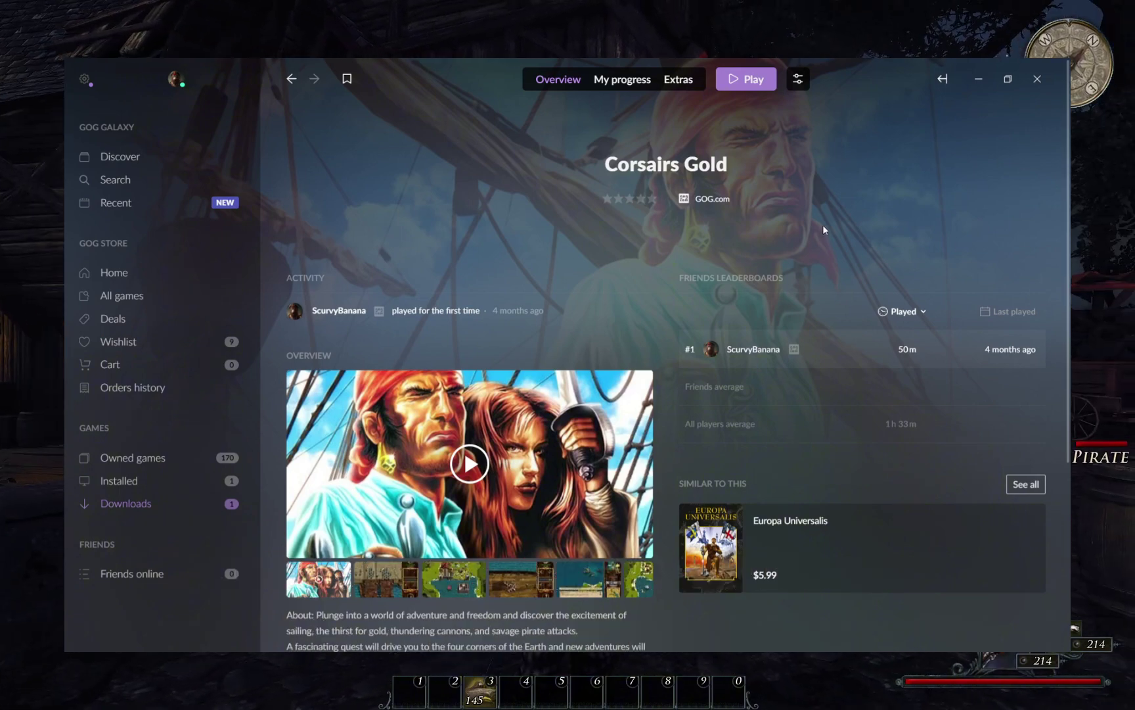
pyautogui.click(799, 80)
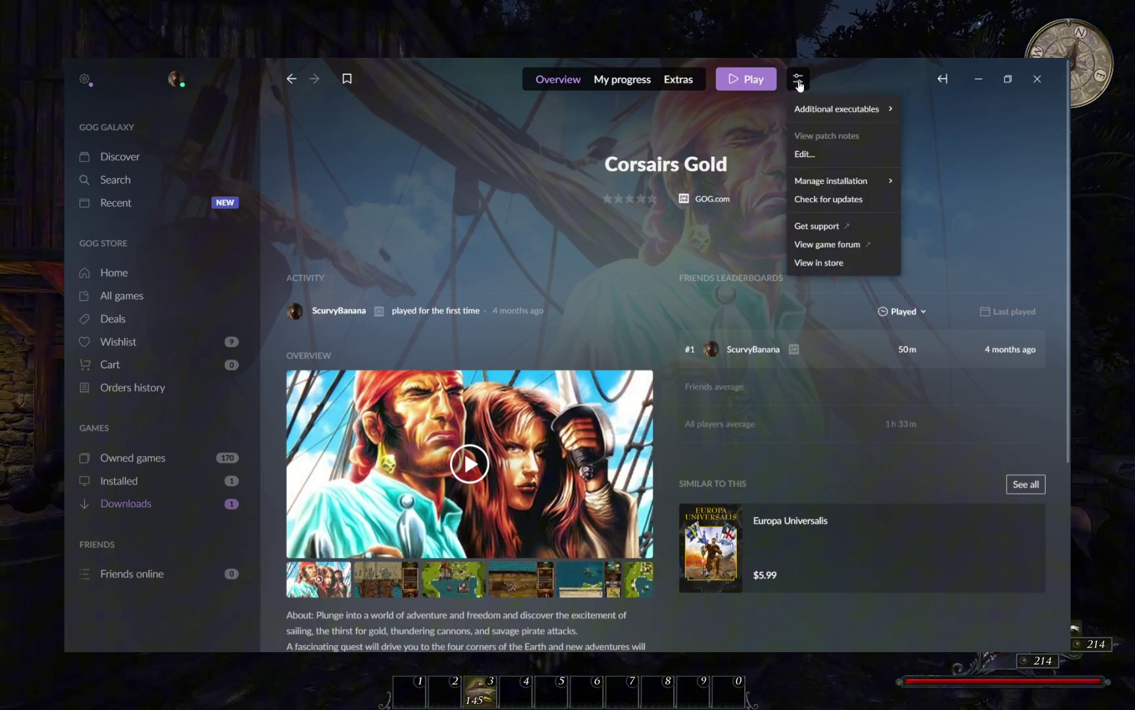
pyautogui.moveTo(807, 108)
pyautogui.moveTo(816, 182)
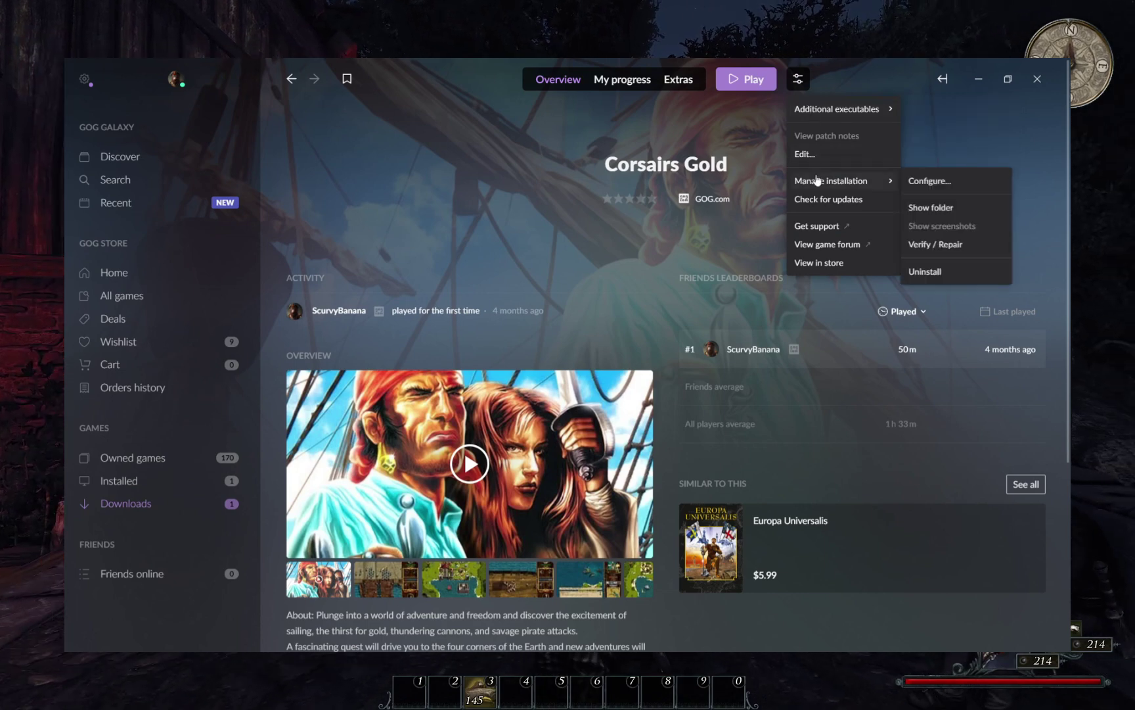
pyautogui.click(937, 207)
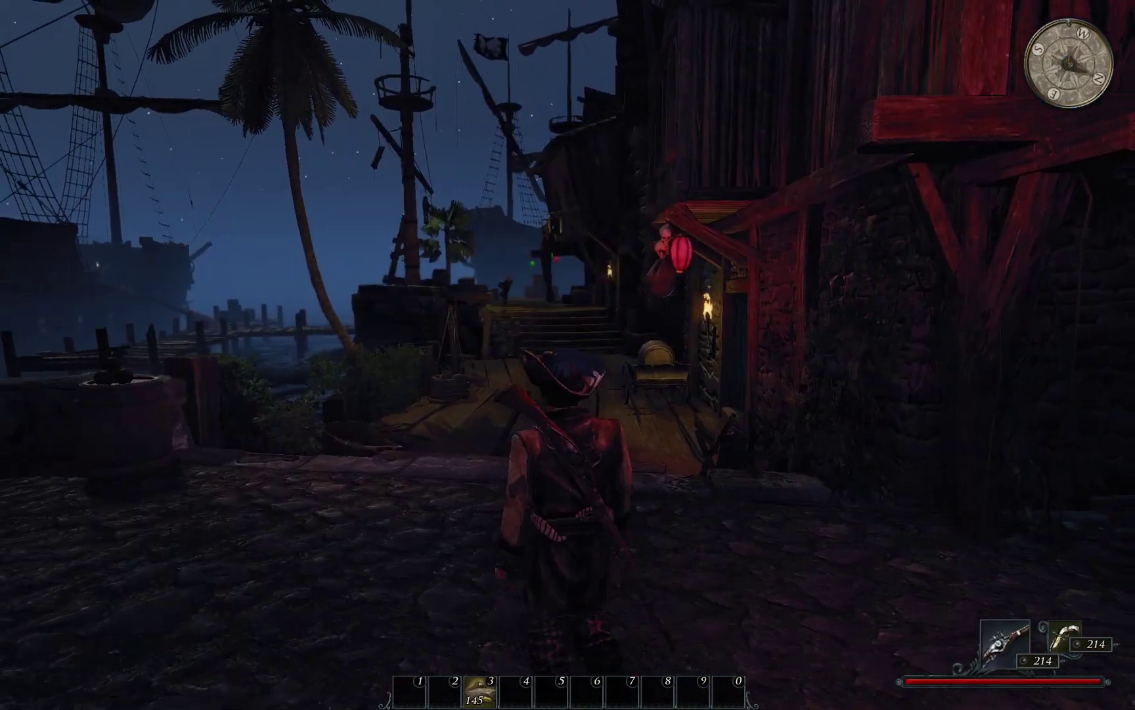
# Run PhysX_SystemSoftware from the redist\PhysX folder of Risen 2 and exit the NVIDIA PhysX setup without making changes.
pyautogui.press('w')
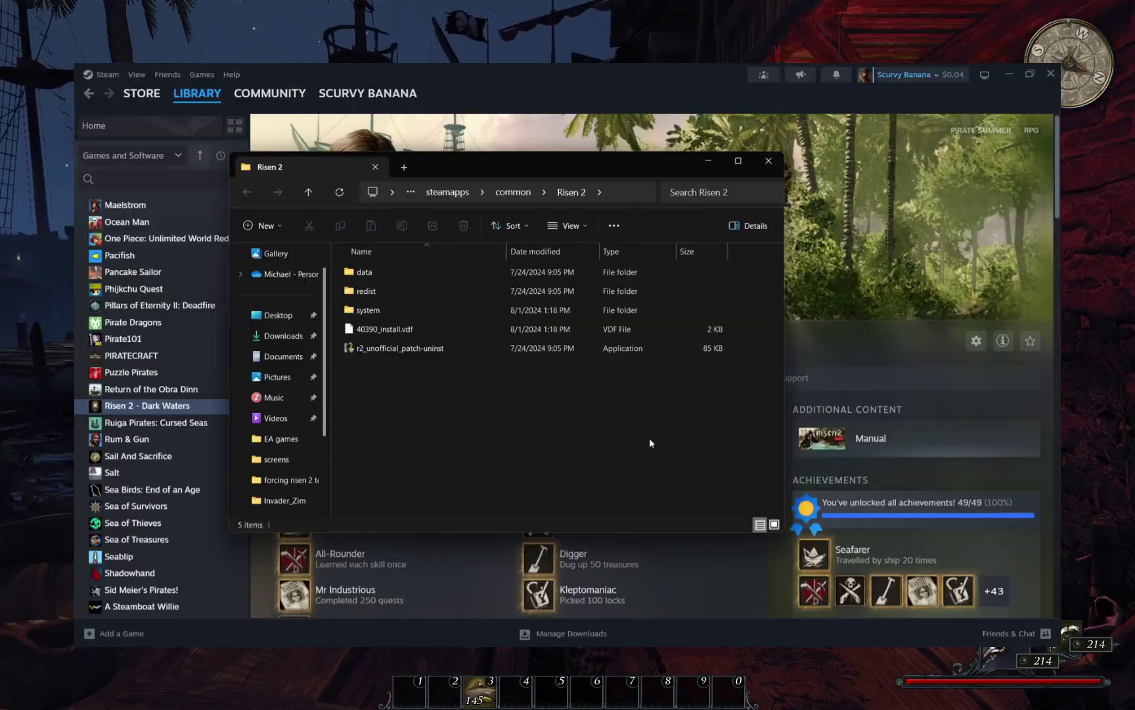
pyautogui.click(381, 291)
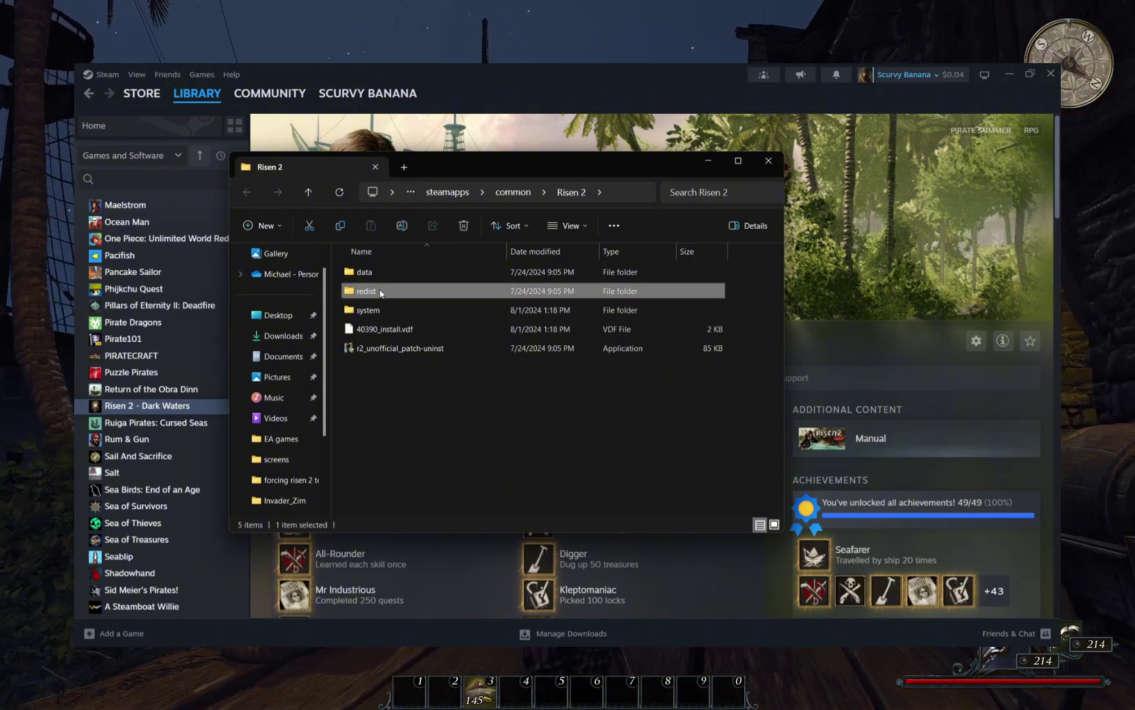
pyautogui.doubleClick(380, 291)
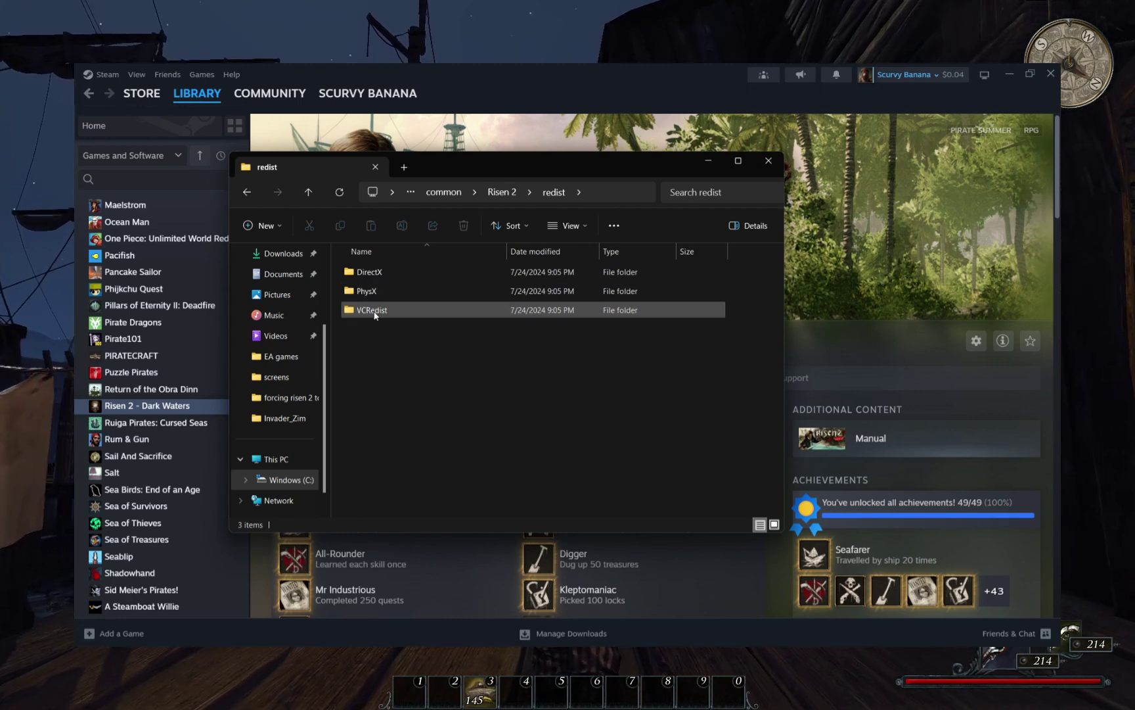
pyautogui.doubleClick(373, 291)
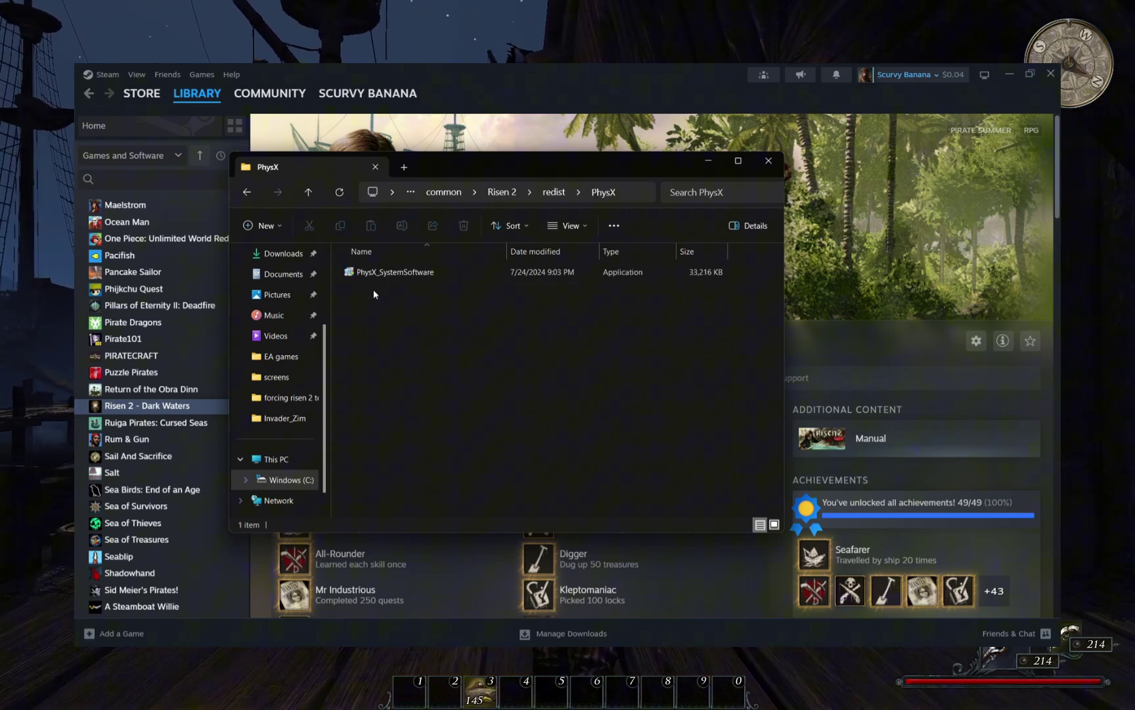
pyautogui.click(388, 276)
pyautogui.doubleClick(390, 272)
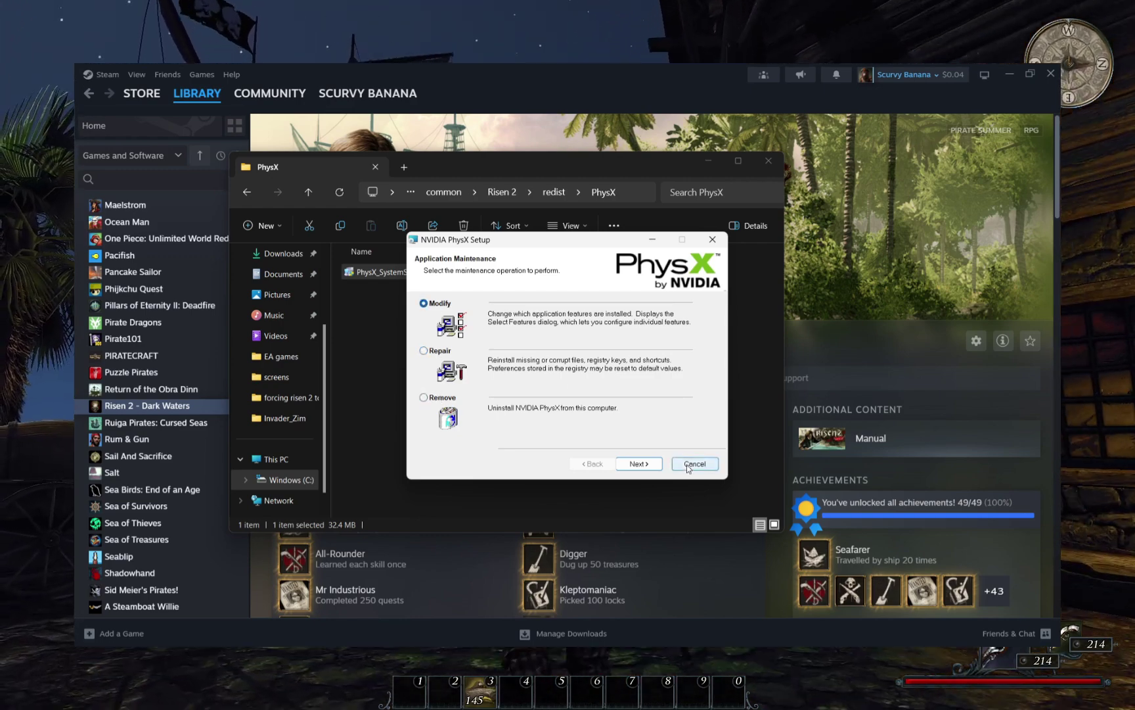
pyautogui.click(686, 465)
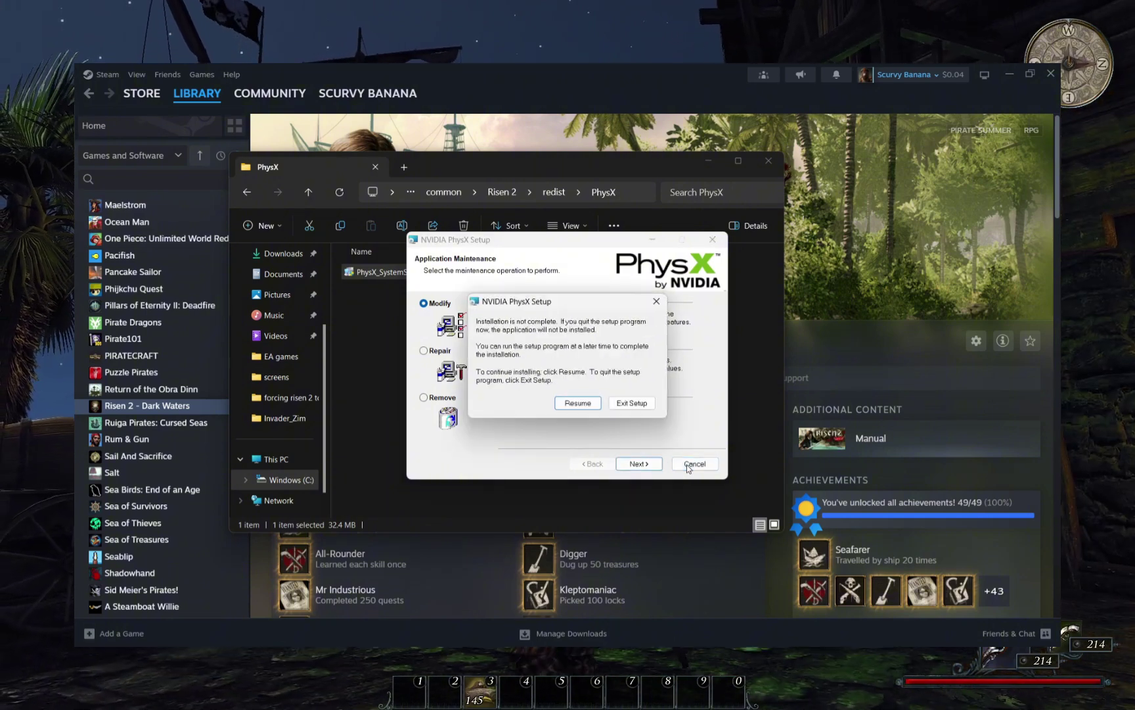
pyautogui.click(631, 403)
pyautogui.click(635, 385)
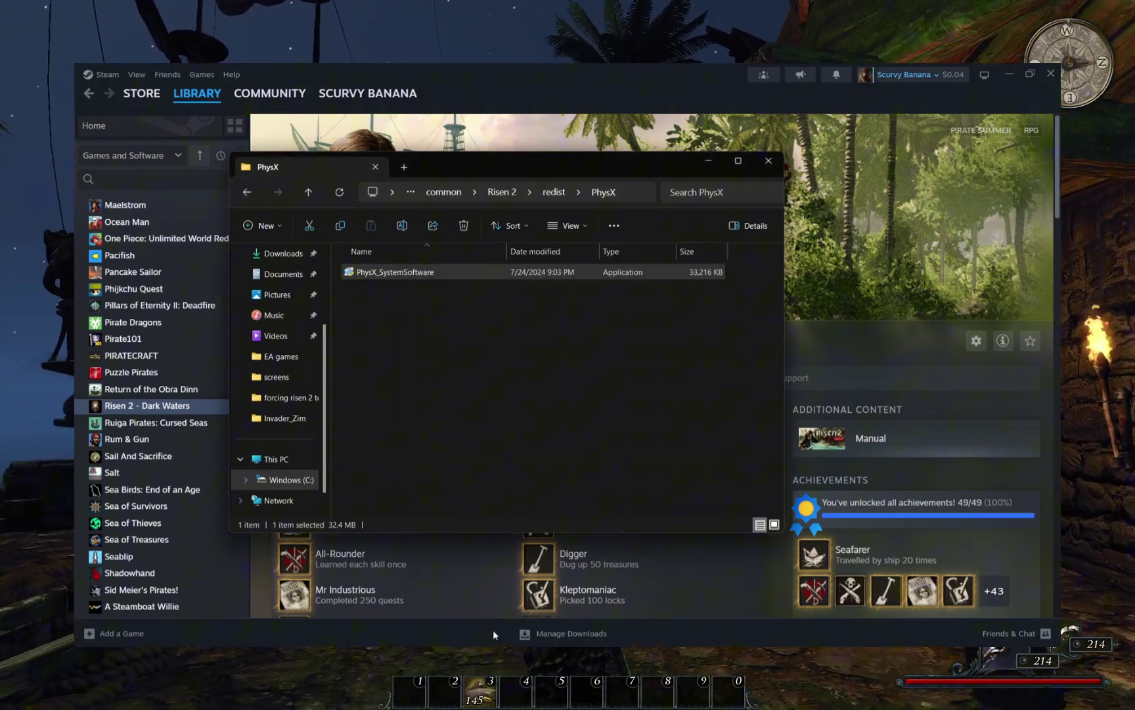
# Switch to the web browser, search Google for "physx" and open the NVIDIA PhysX System Software result.
pyautogui.moveTo(465, 693)
pyautogui.click(483, 629)
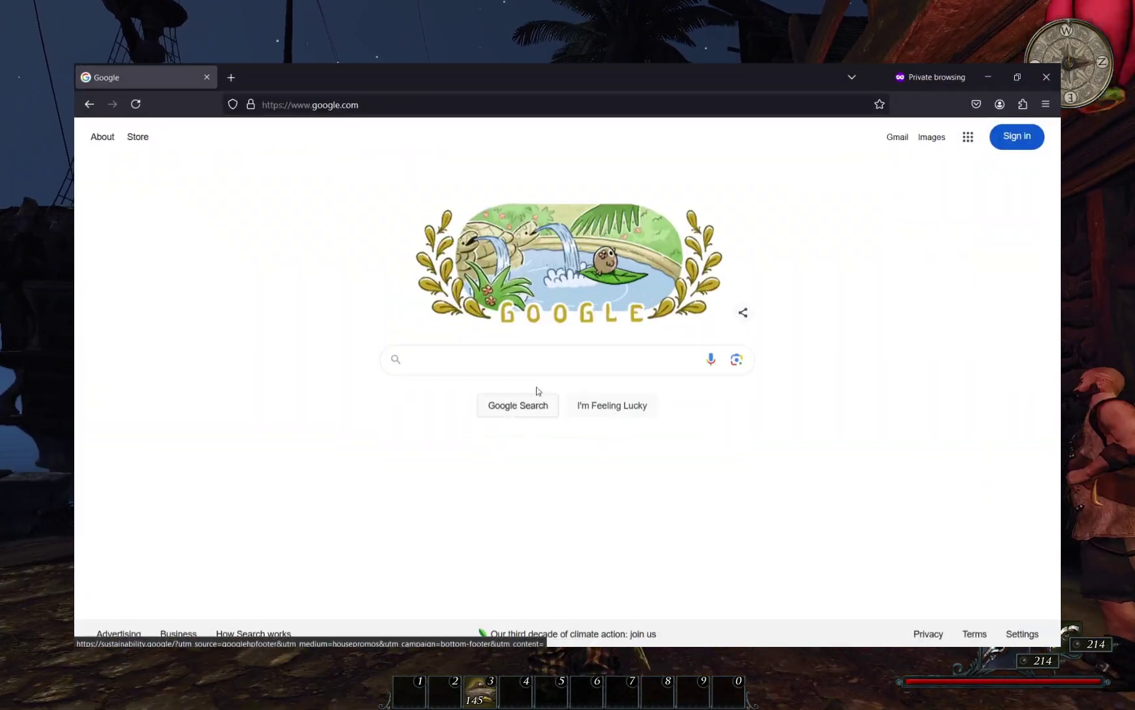
pyautogui.click(542, 358)
pyautogui.write('physx')
pyautogui.press('Return')
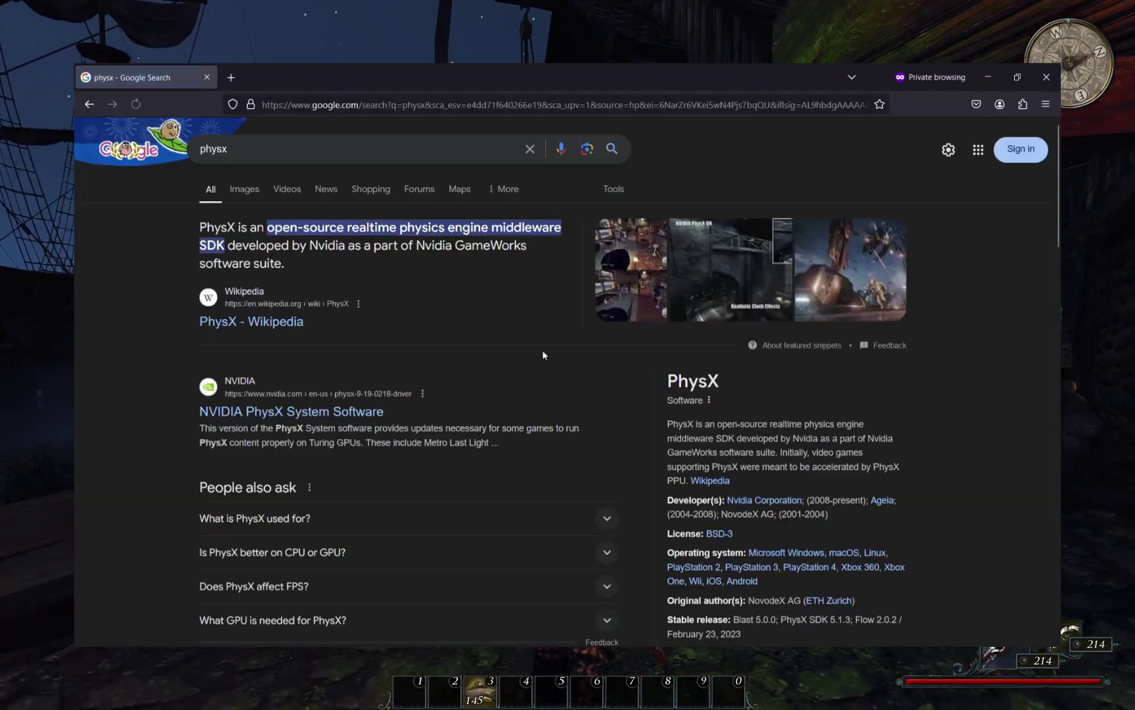
pyautogui.click(249, 413)
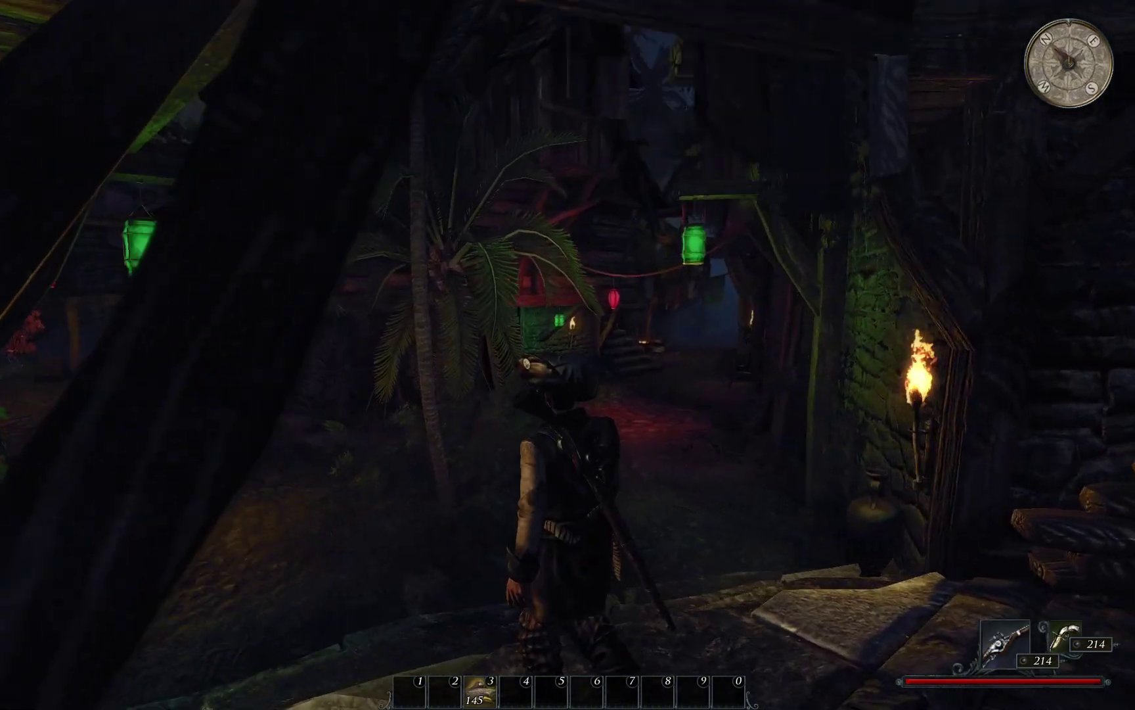
# Return to Risen 2 and walk the character past the palm tree and stone trough toward the open square.
pyautogui.press('w')
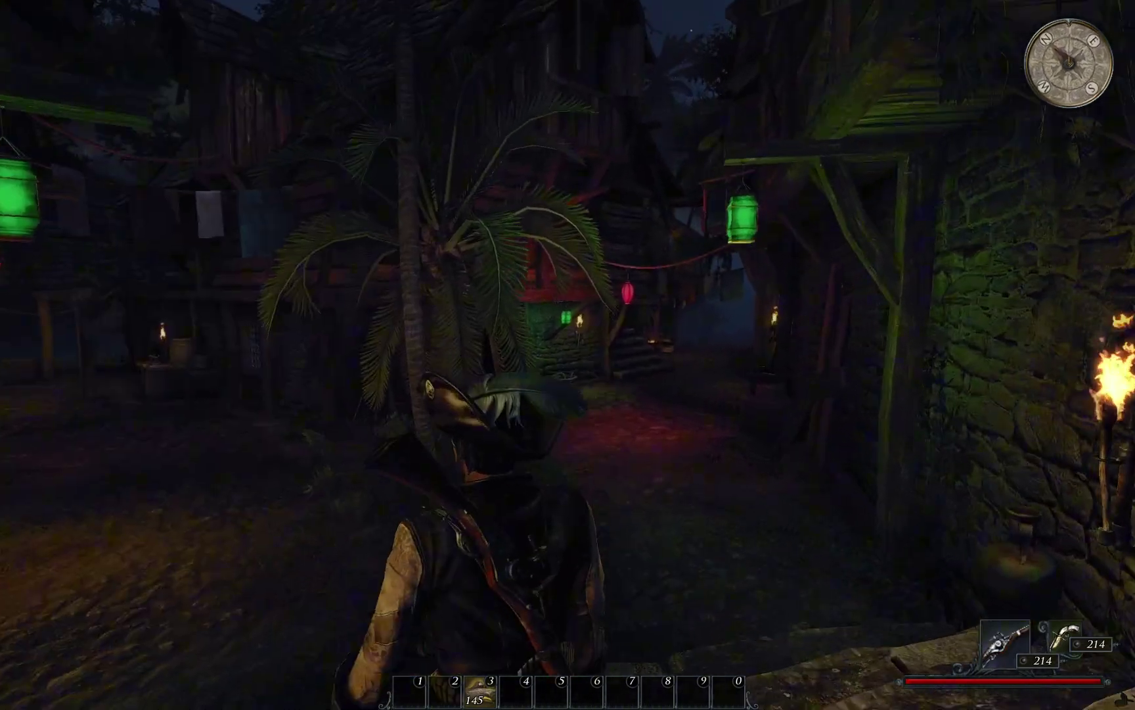
pyautogui.press('w')
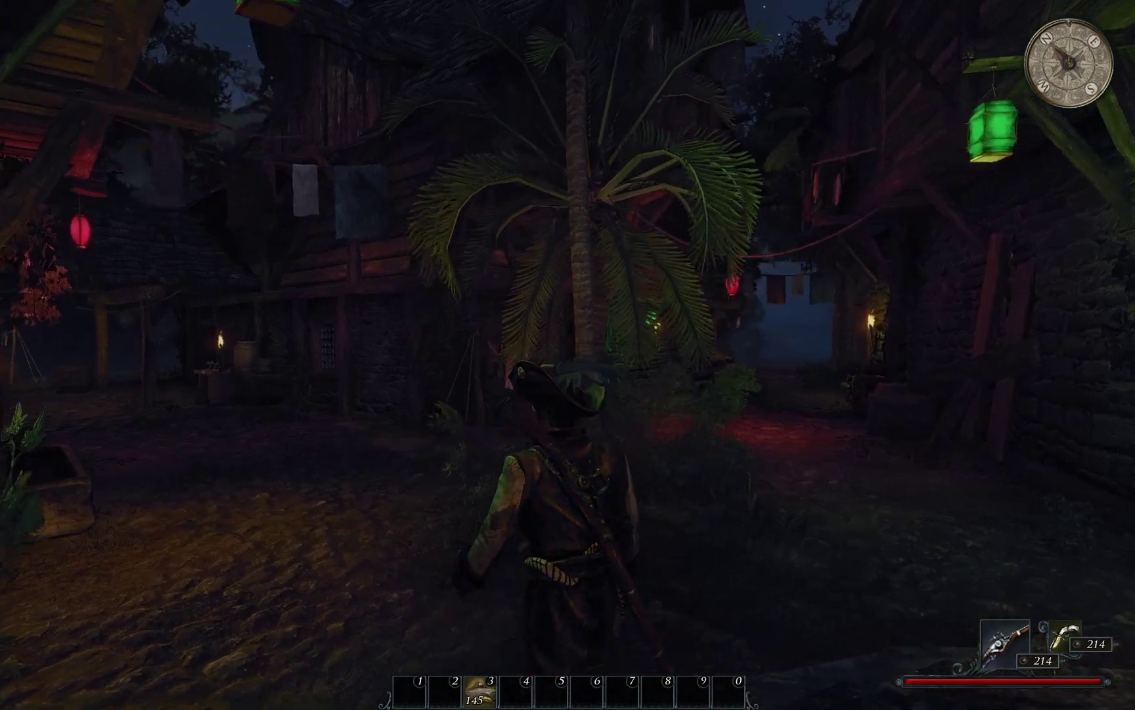
pyautogui.press('w')
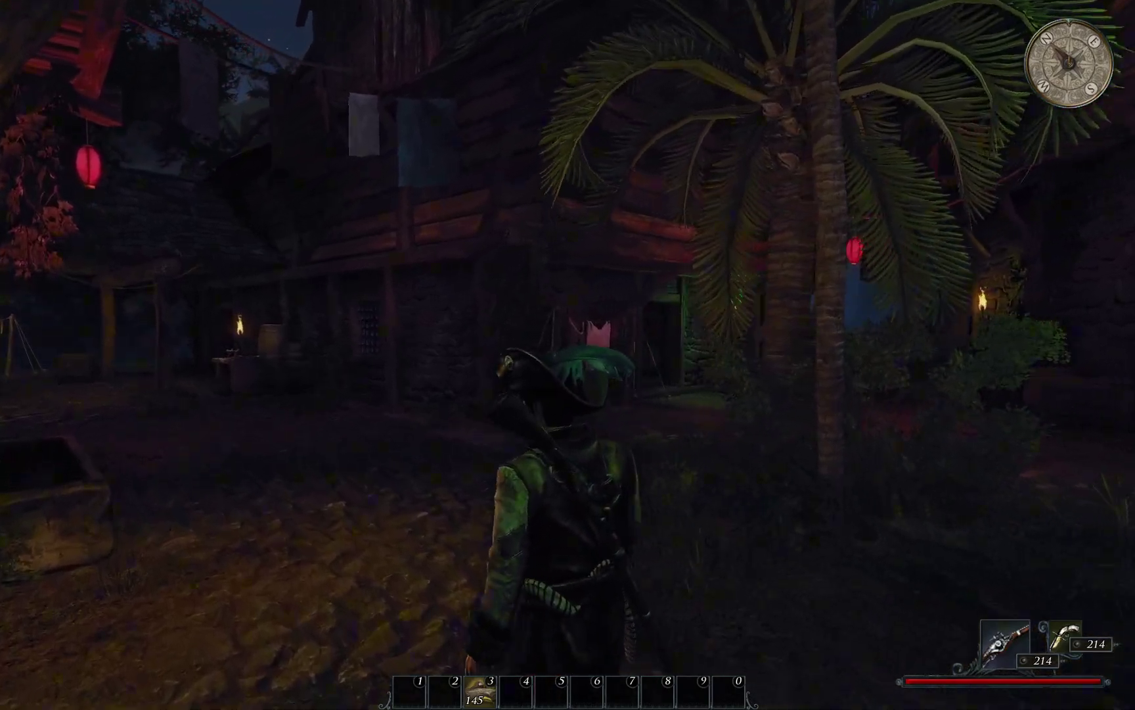
pyautogui.press('w')
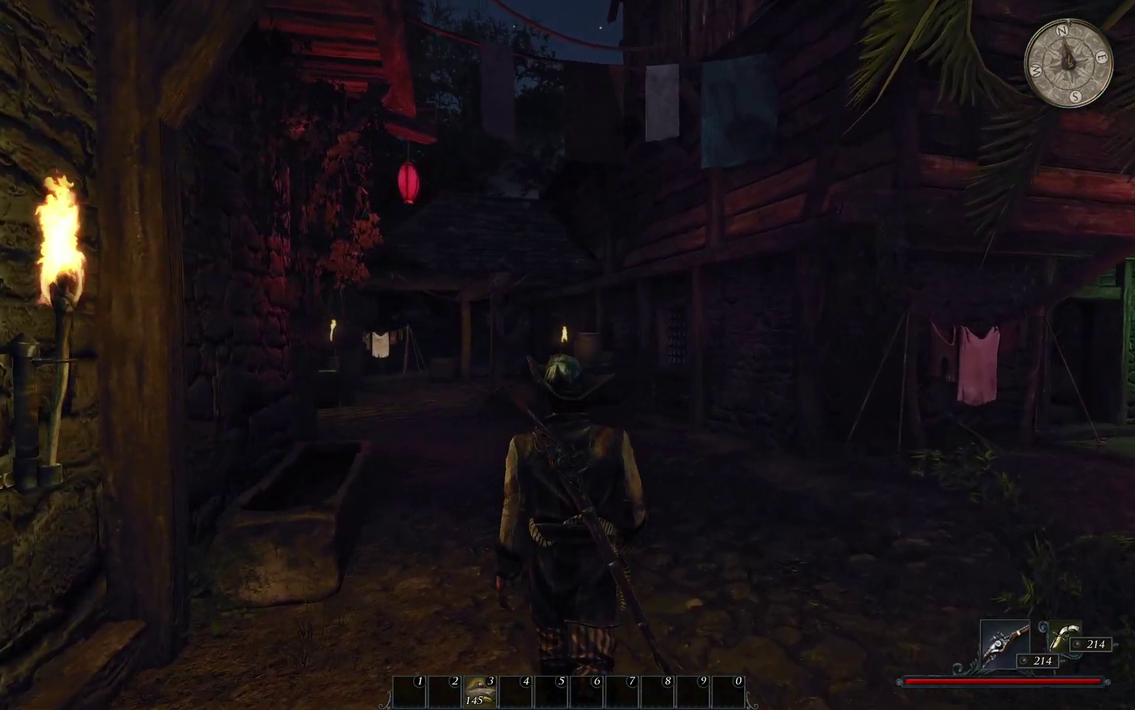
pyautogui.press('w')
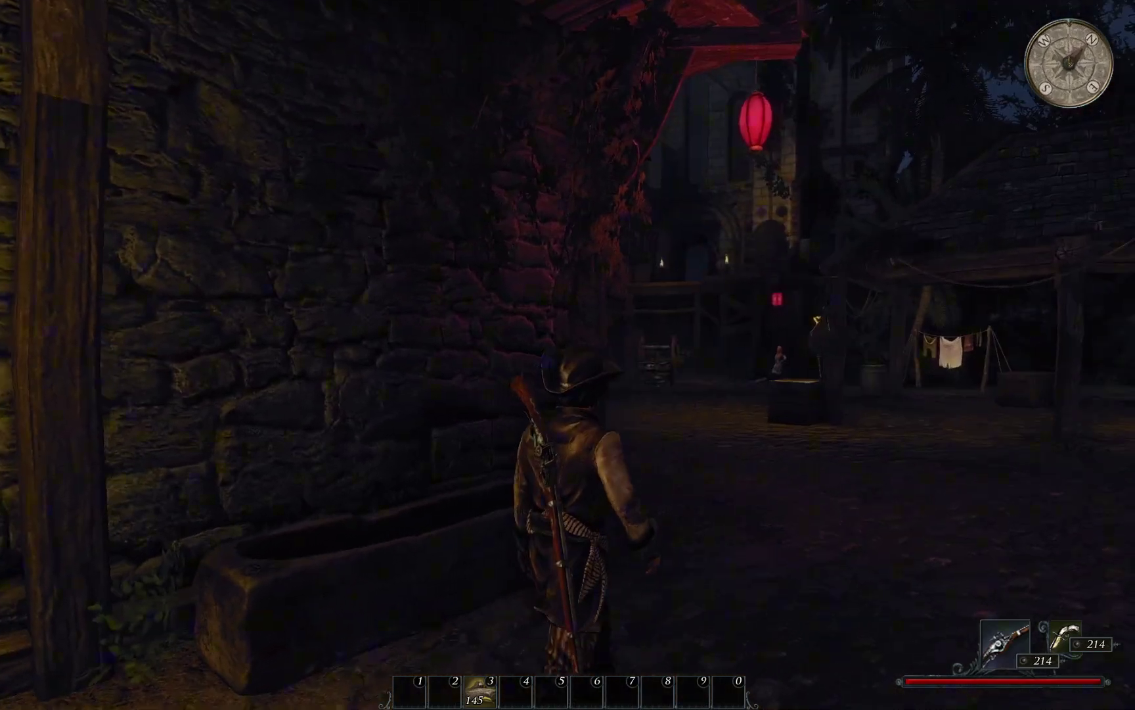
pyautogui.press('w')
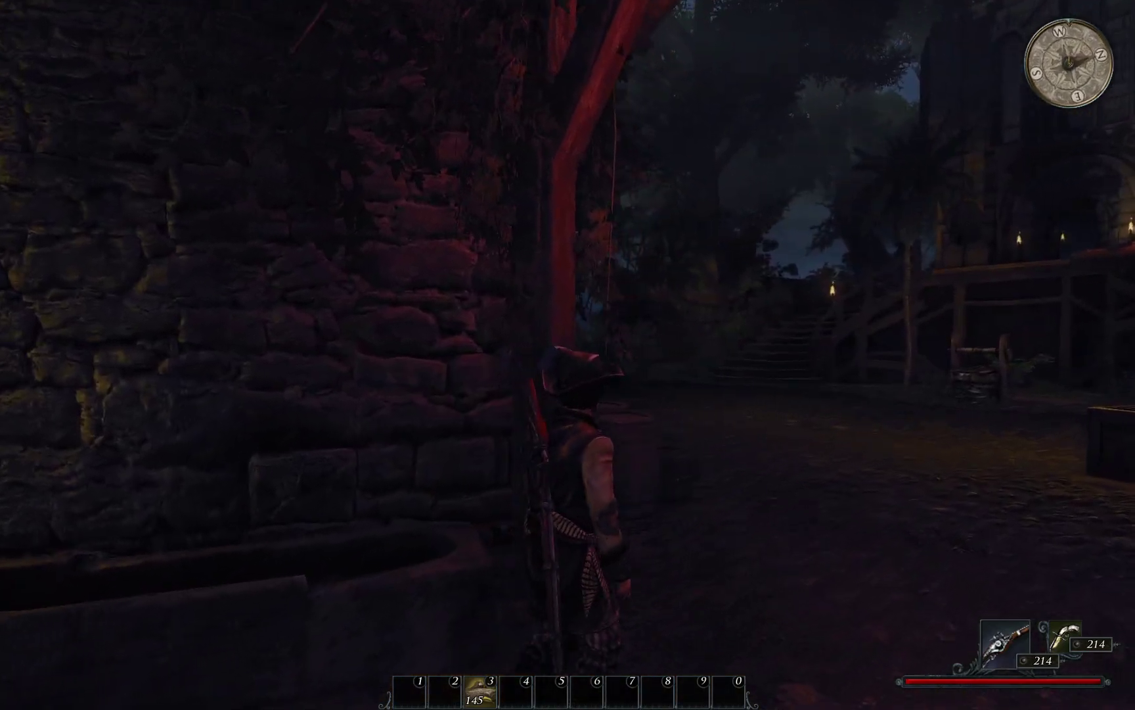
pyautogui.press('w')
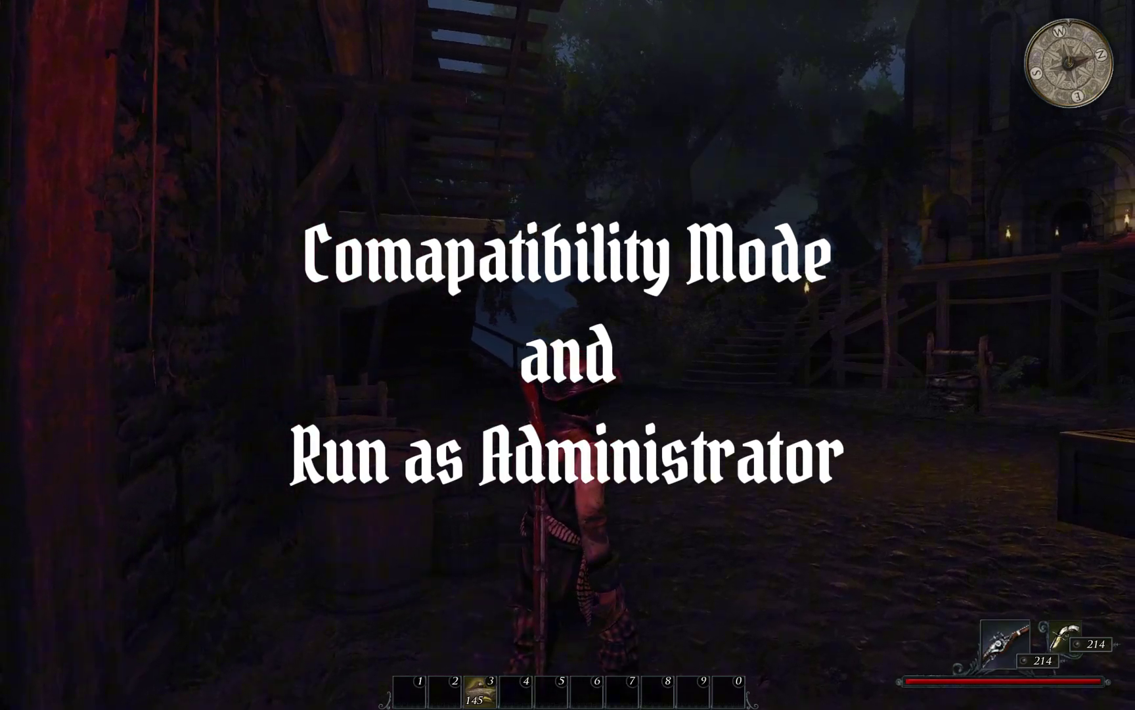
pyautogui.press('w')
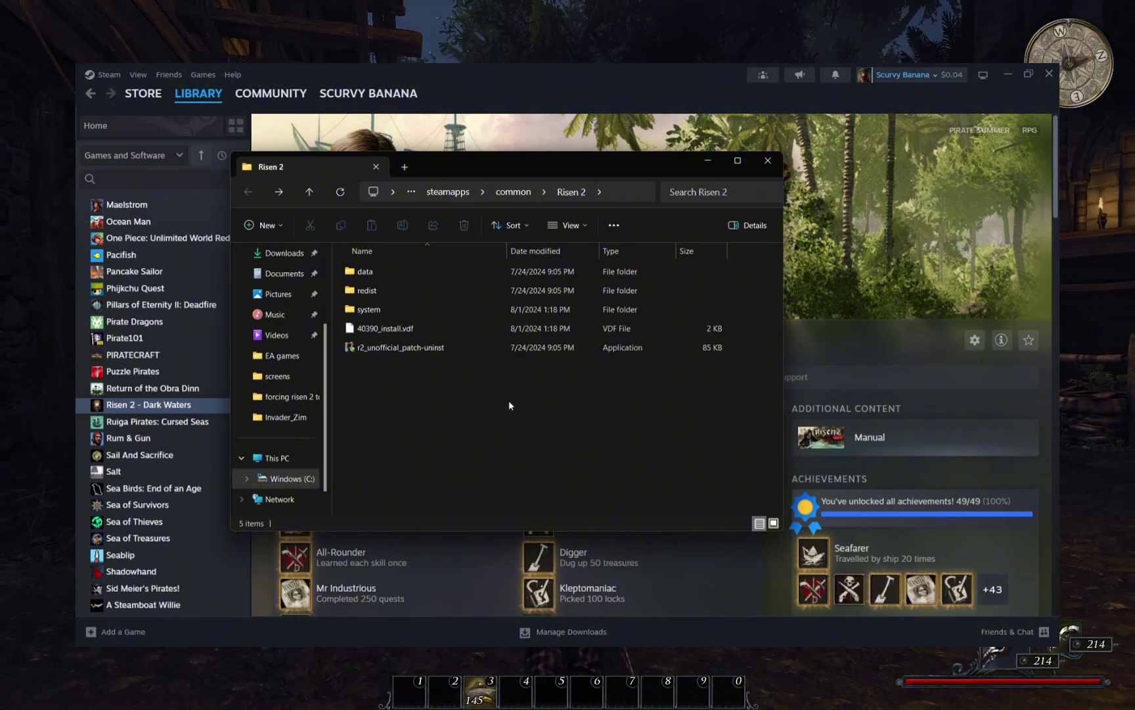
# Switch to the Risen 2 folder in File Explorer and open the properties of the Risen2 application in the system folder.
pyautogui.click(397, 312)
pyautogui.doubleClick(397, 311)
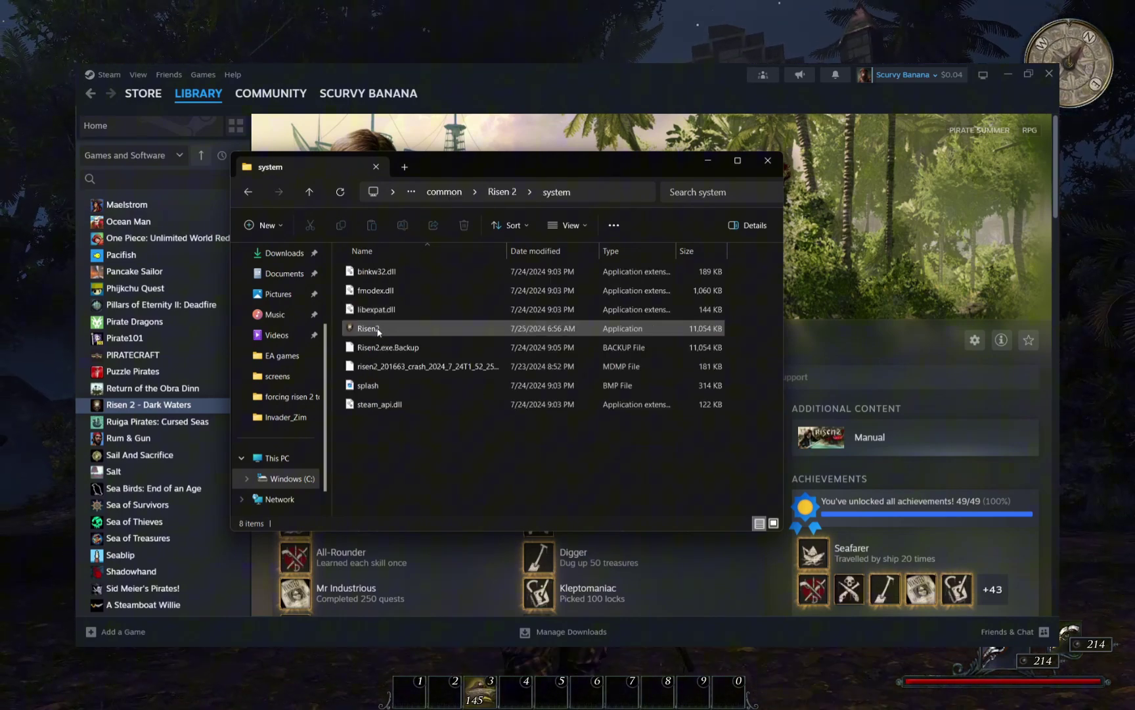
pyautogui.moveTo(379, 332)
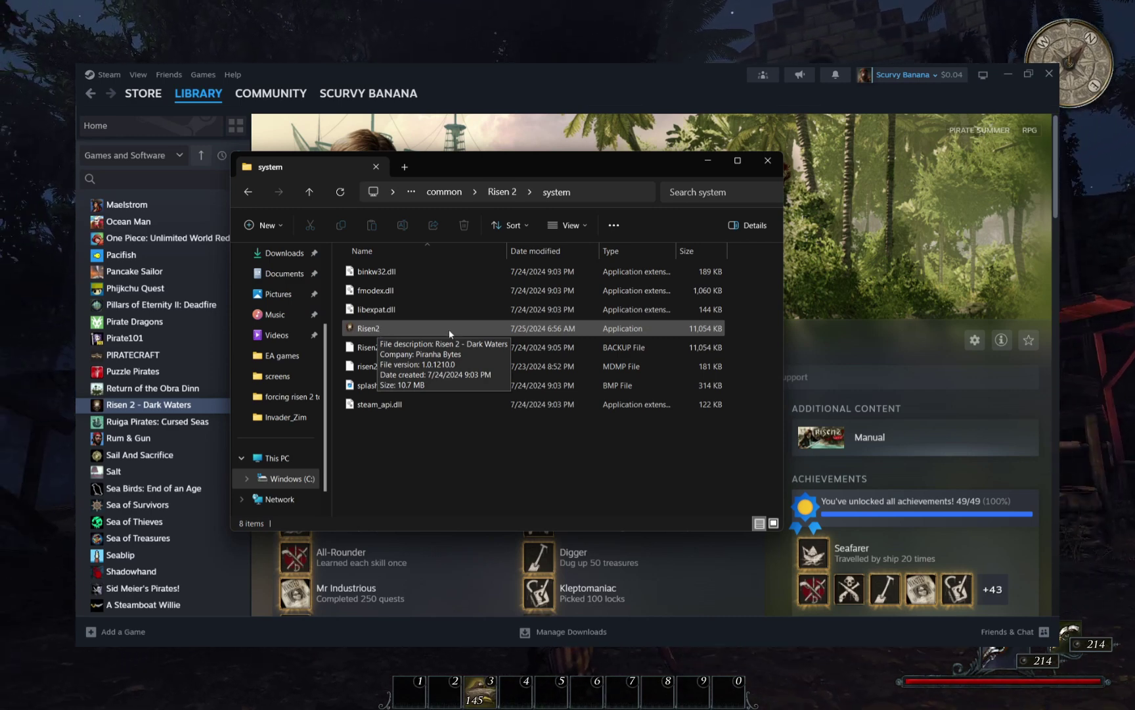
pyautogui.click(382, 332)
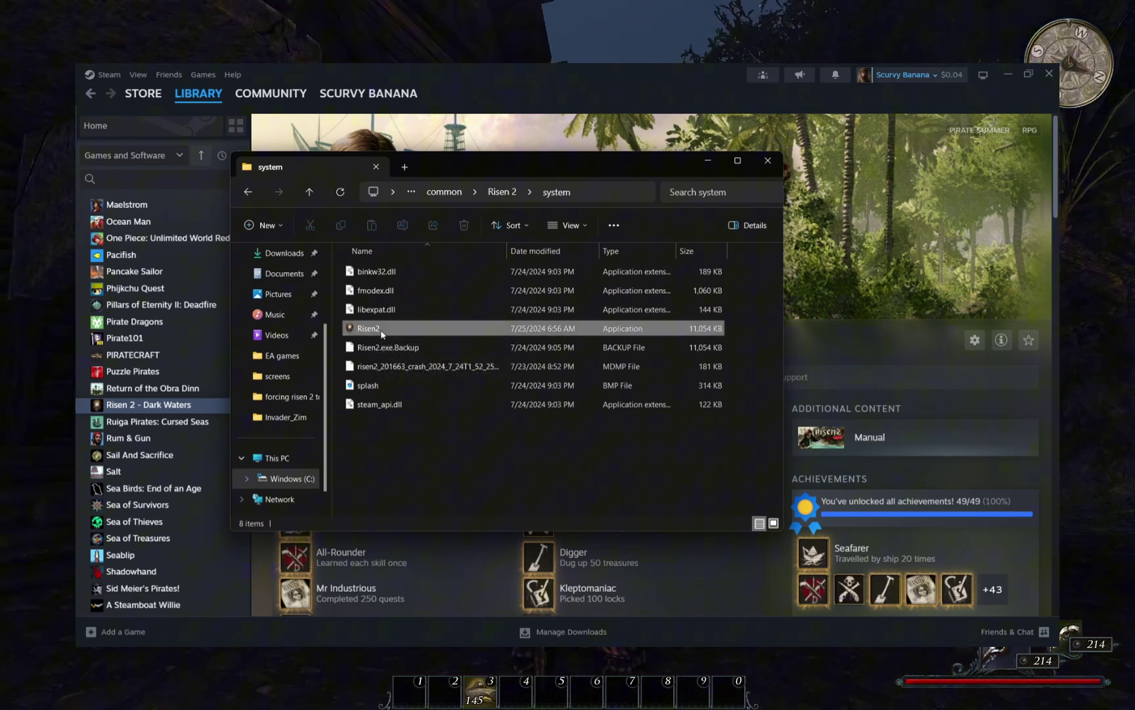
pyautogui.rightClick(380, 333)
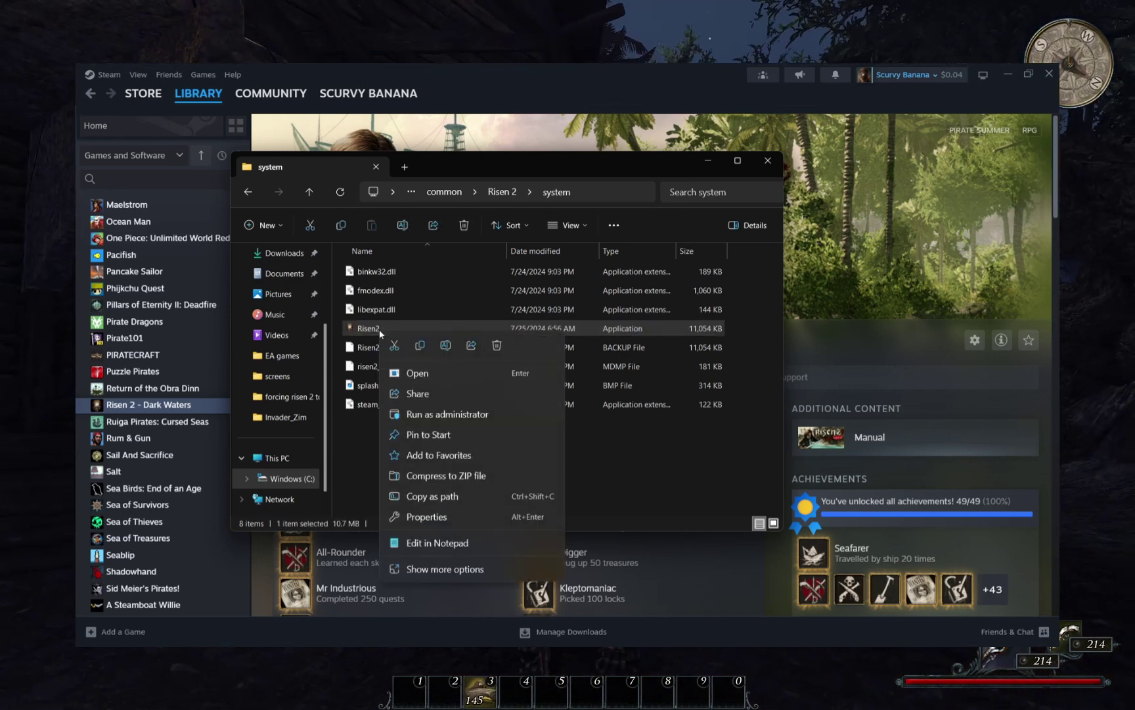
pyautogui.click(449, 517)
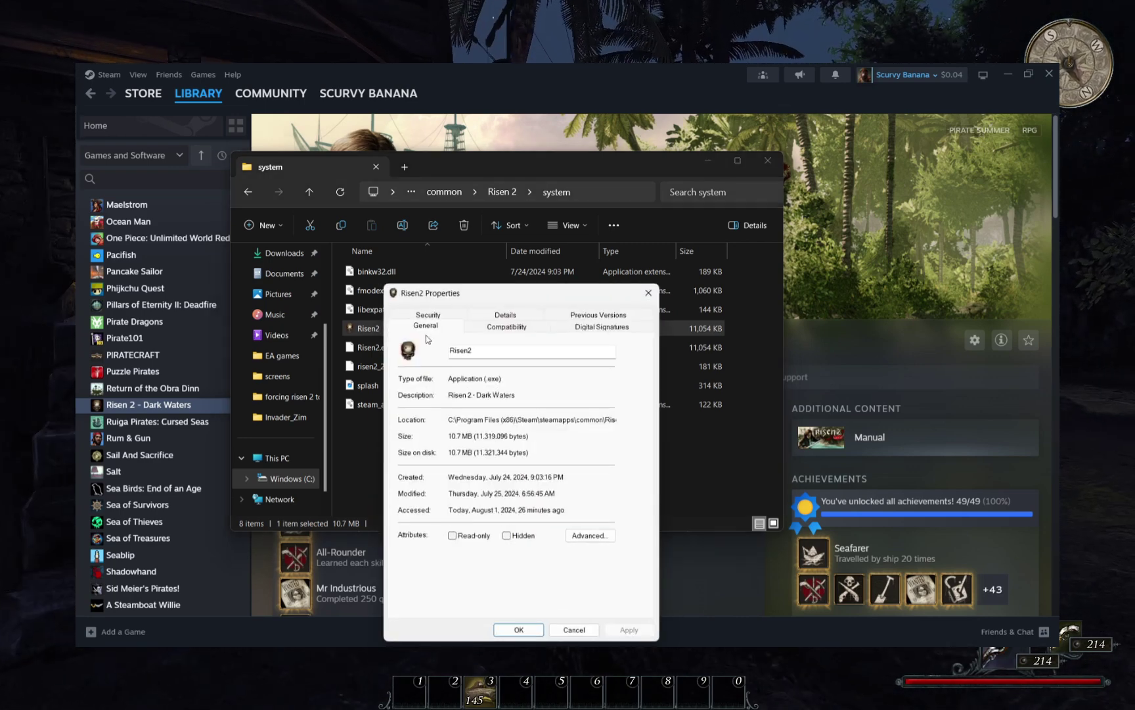
# Try compatibility mode for Windows 7 on the Risen2 application and cancel the properties dialog.
pyautogui.click(507, 327)
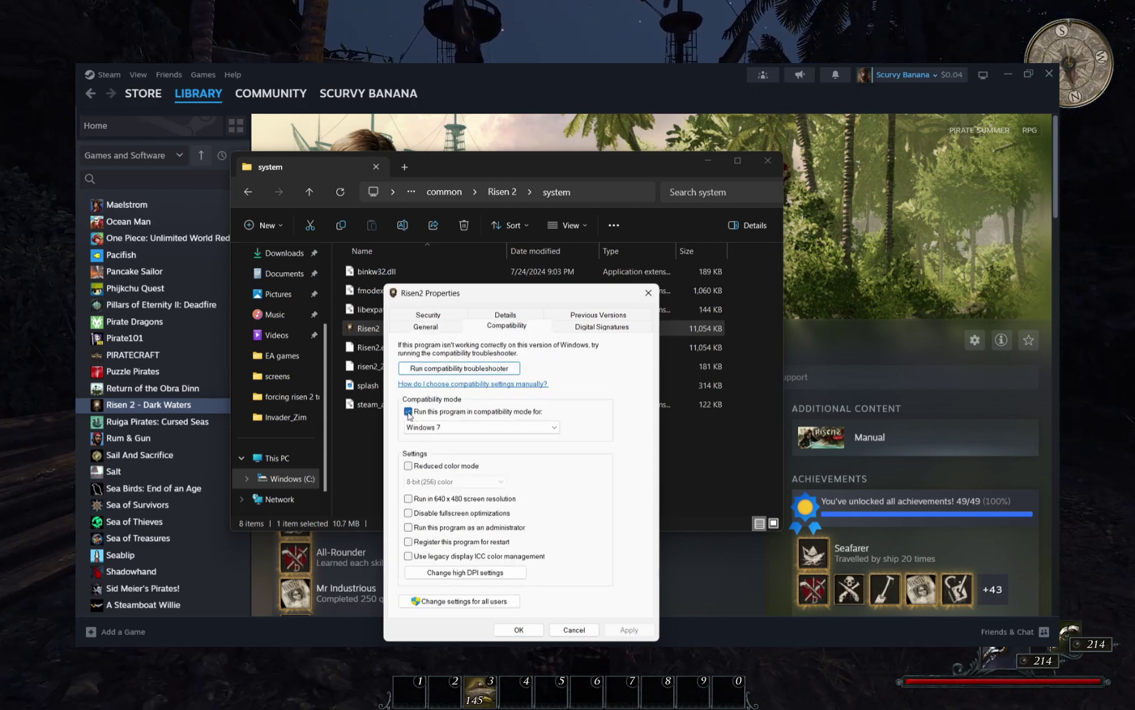
pyautogui.click(466, 429)
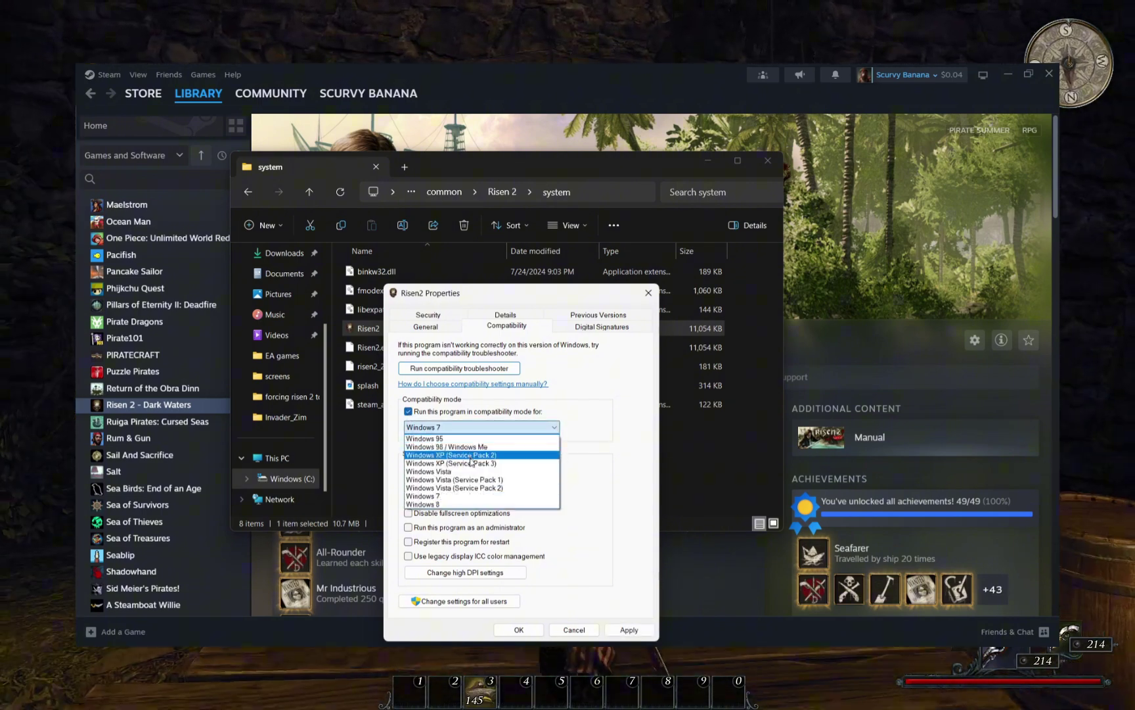
pyautogui.click(475, 496)
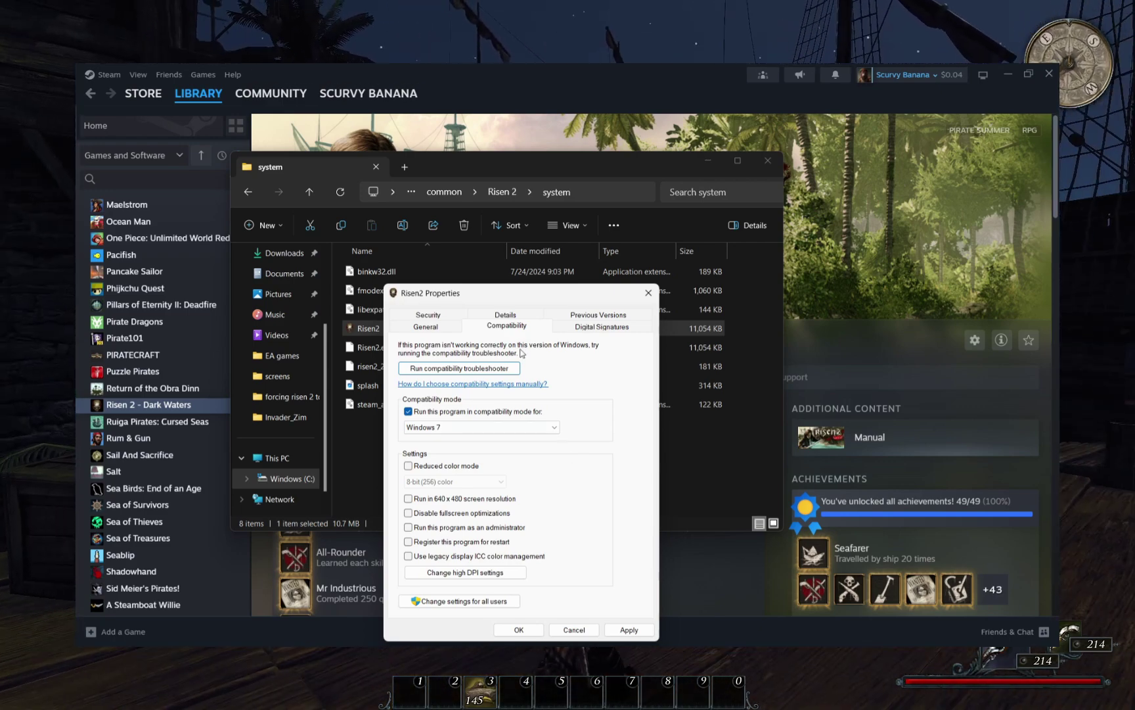
pyautogui.click(574, 630)
pyautogui.click(573, 467)
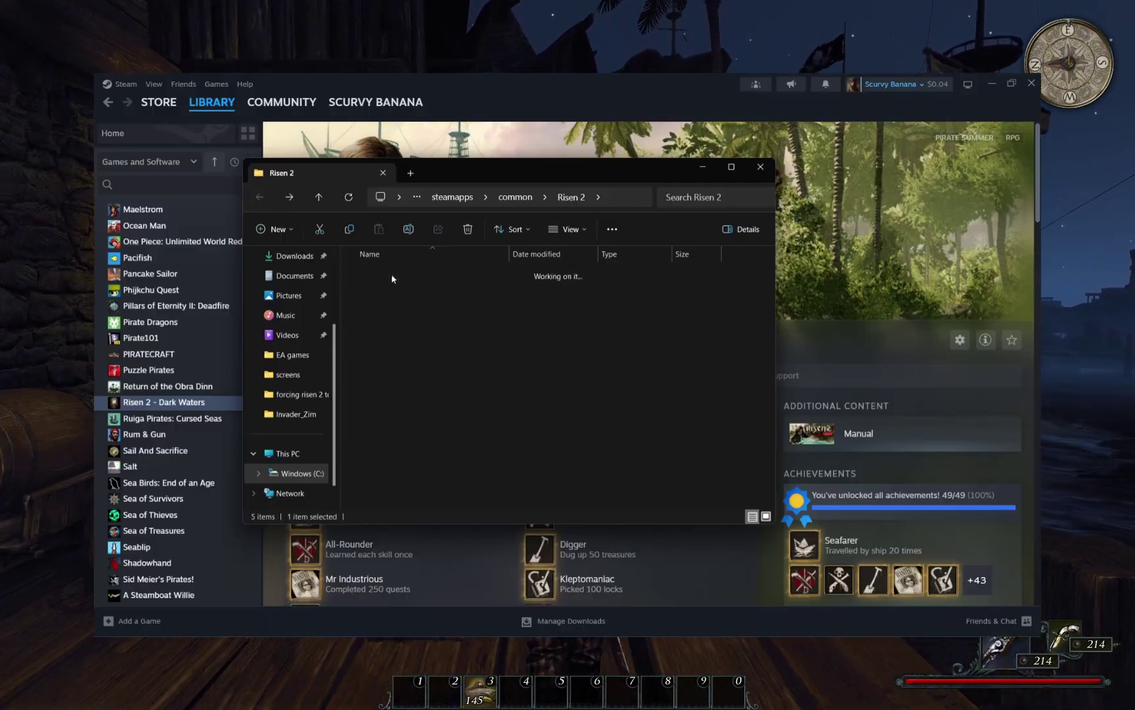
# Open the ini folder inside the Risen 2 game's data folder.
pyautogui.doubleClick(391, 273)
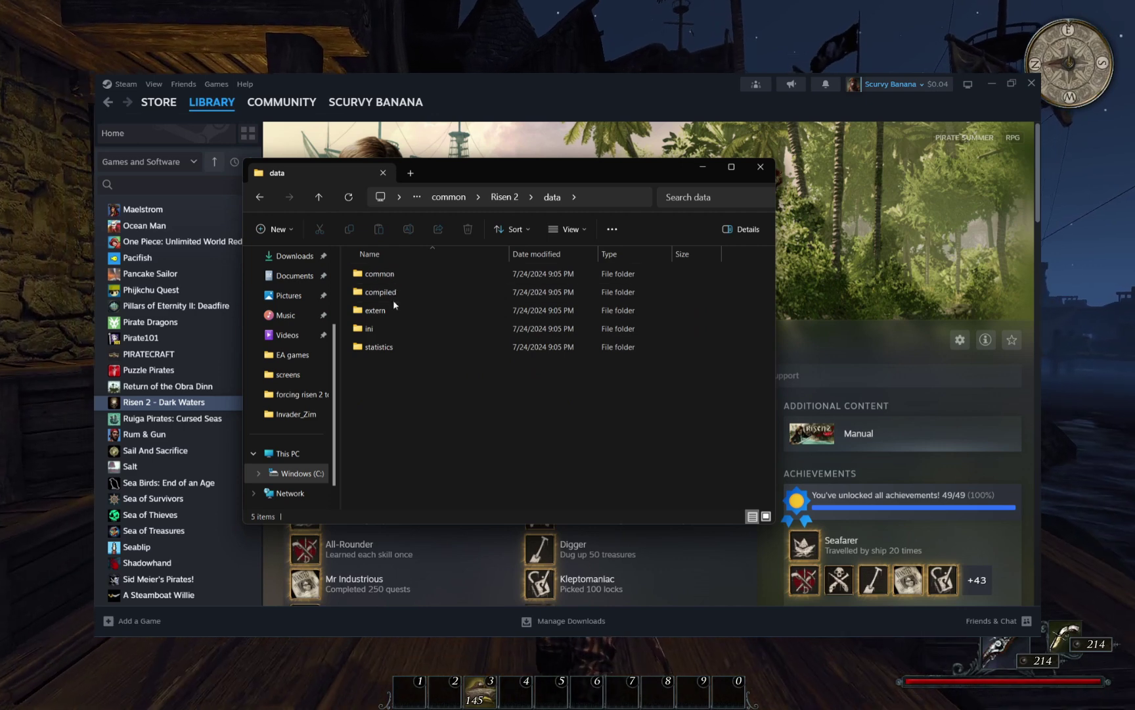
pyautogui.click(391, 334)
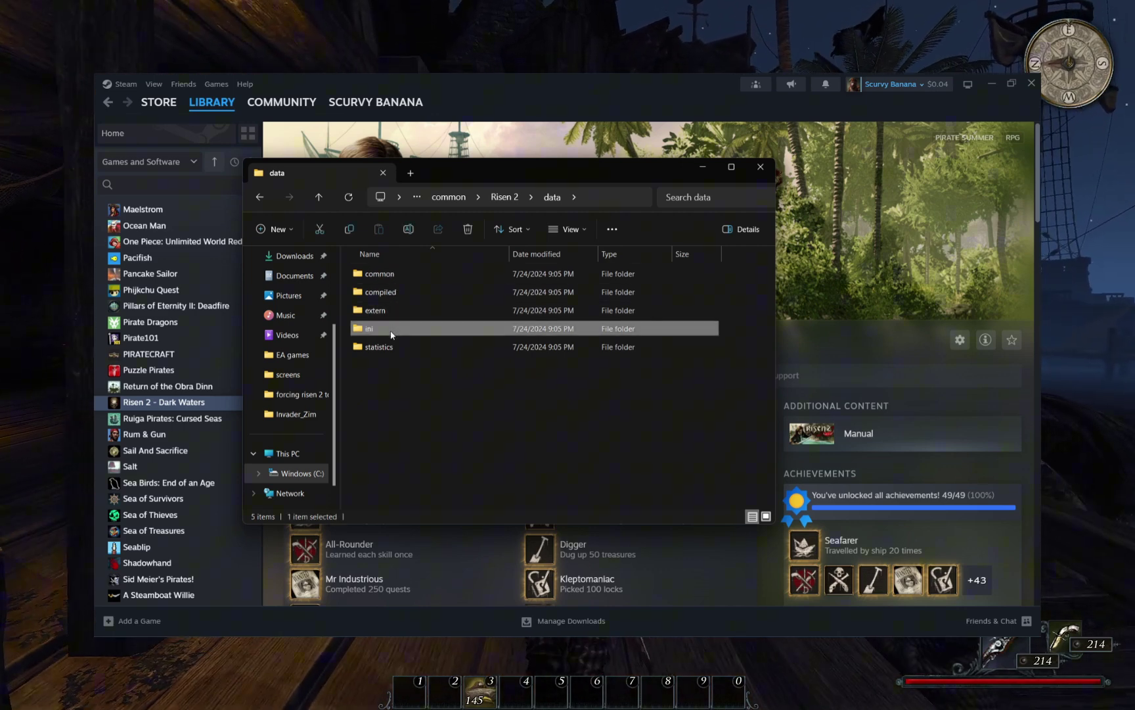
pyautogui.doubleClick(391, 328)
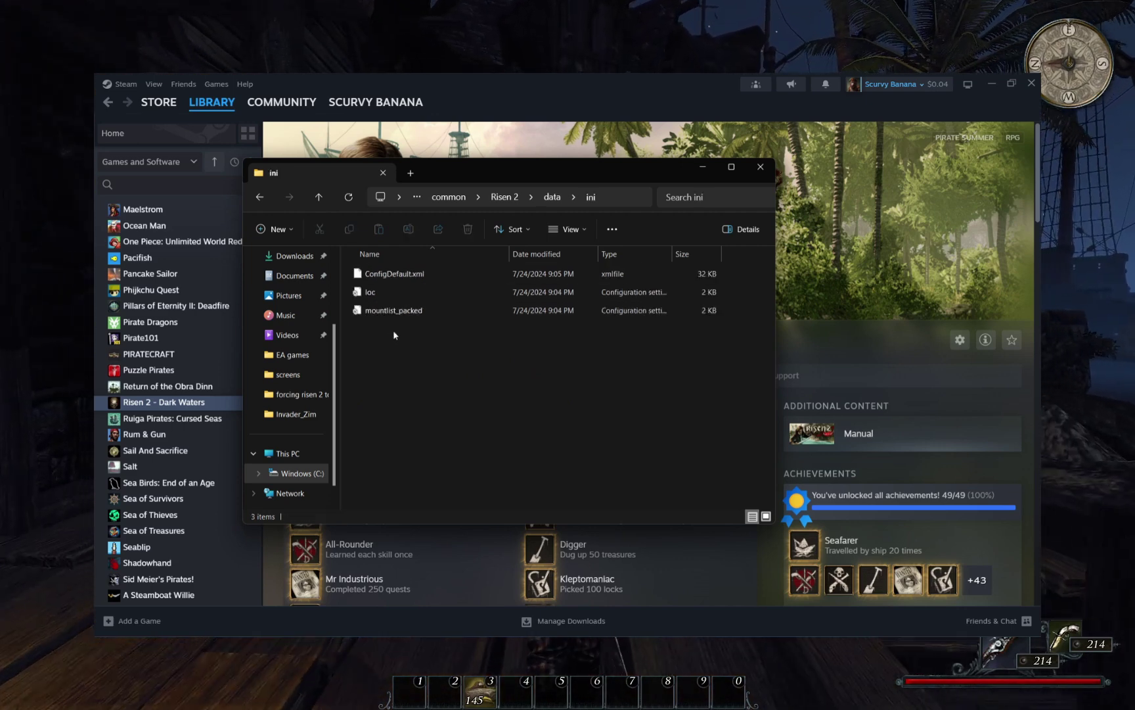
# Open ConfigDefault.xml in Notepad for this one time only.
pyautogui.click(421, 275)
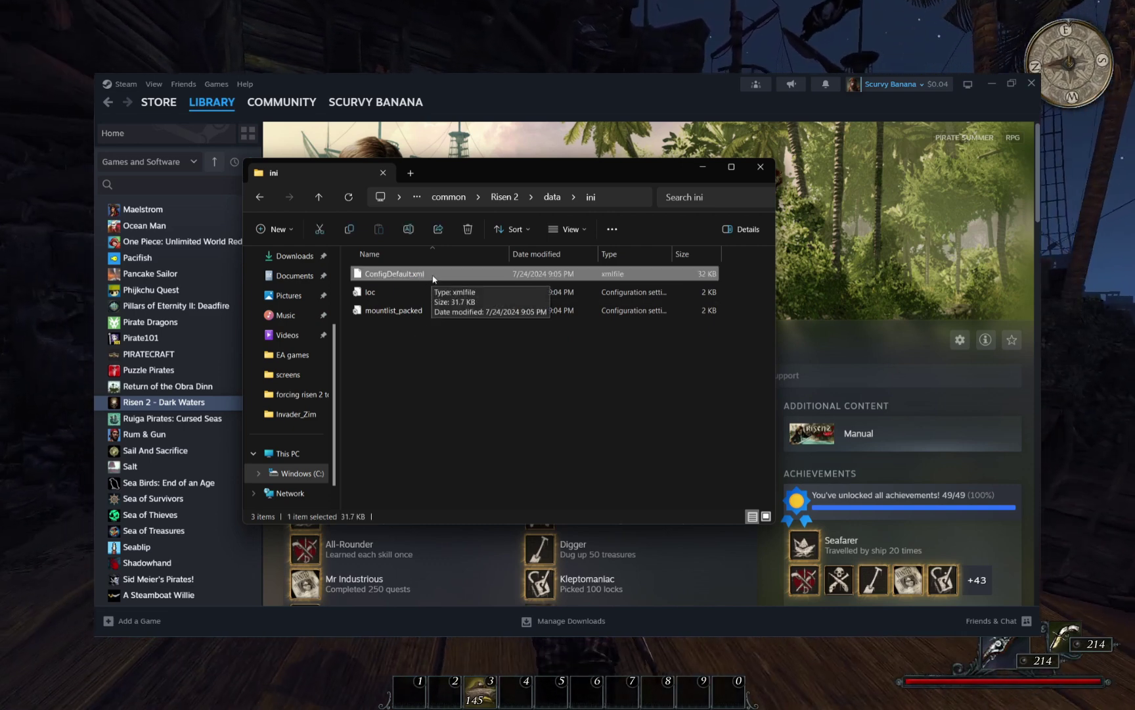
pyautogui.rightClick(433, 278)
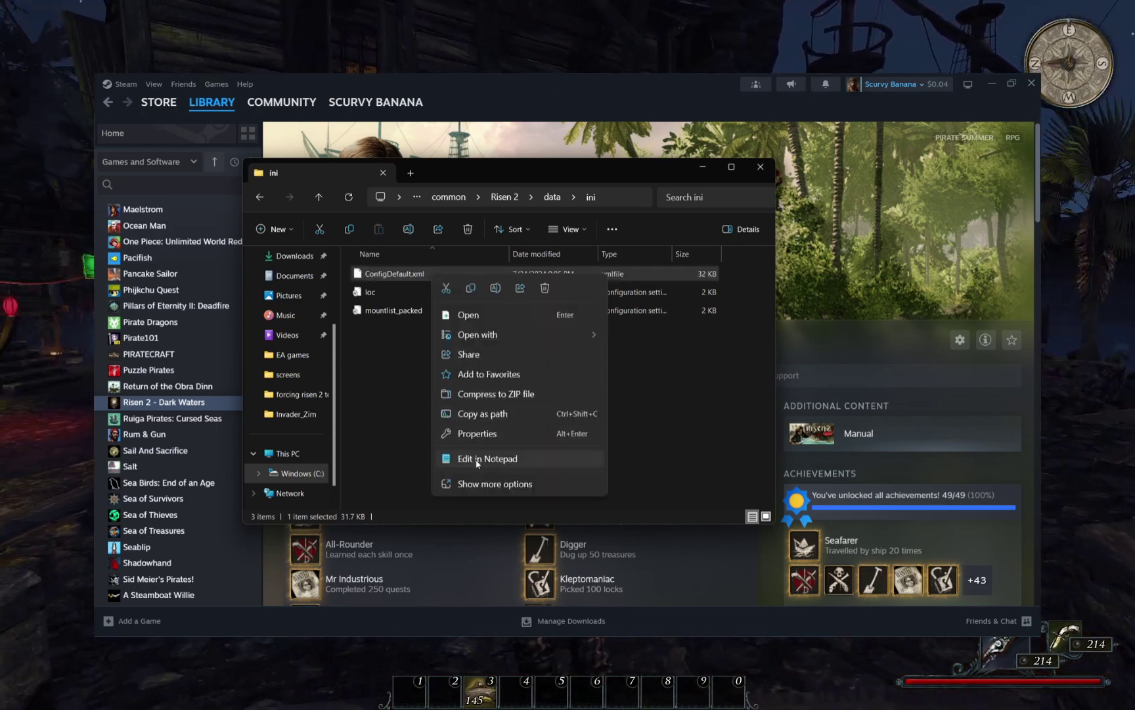
pyautogui.moveTo(511, 335)
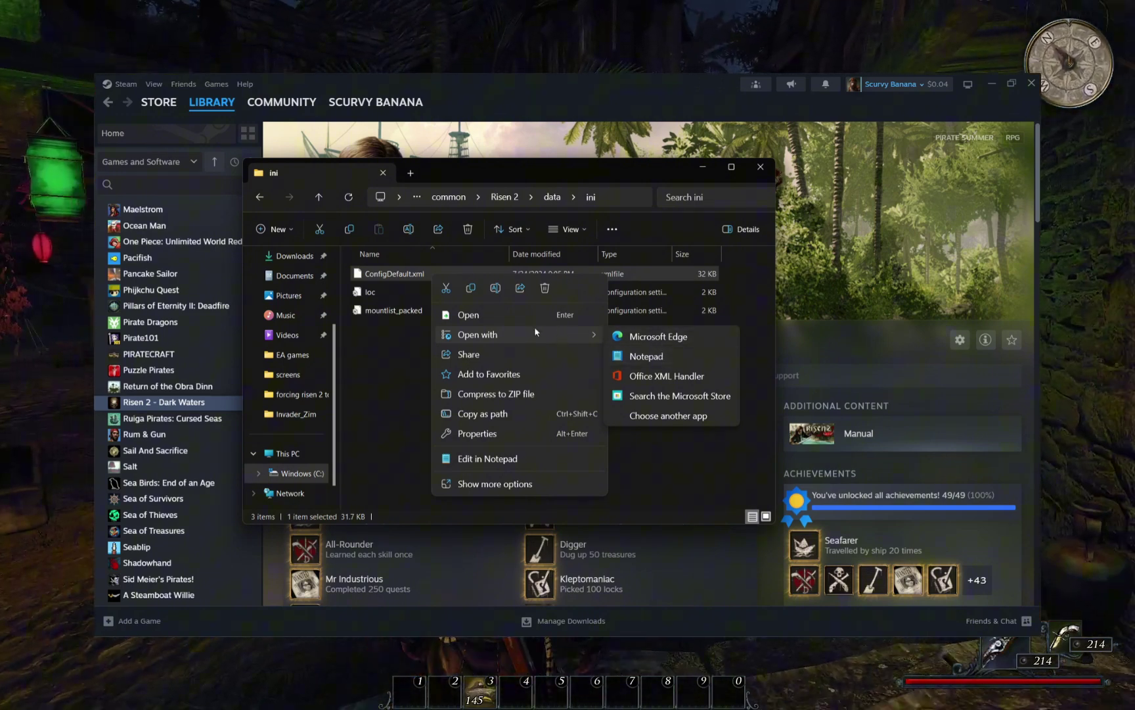
pyautogui.click(500, 316)
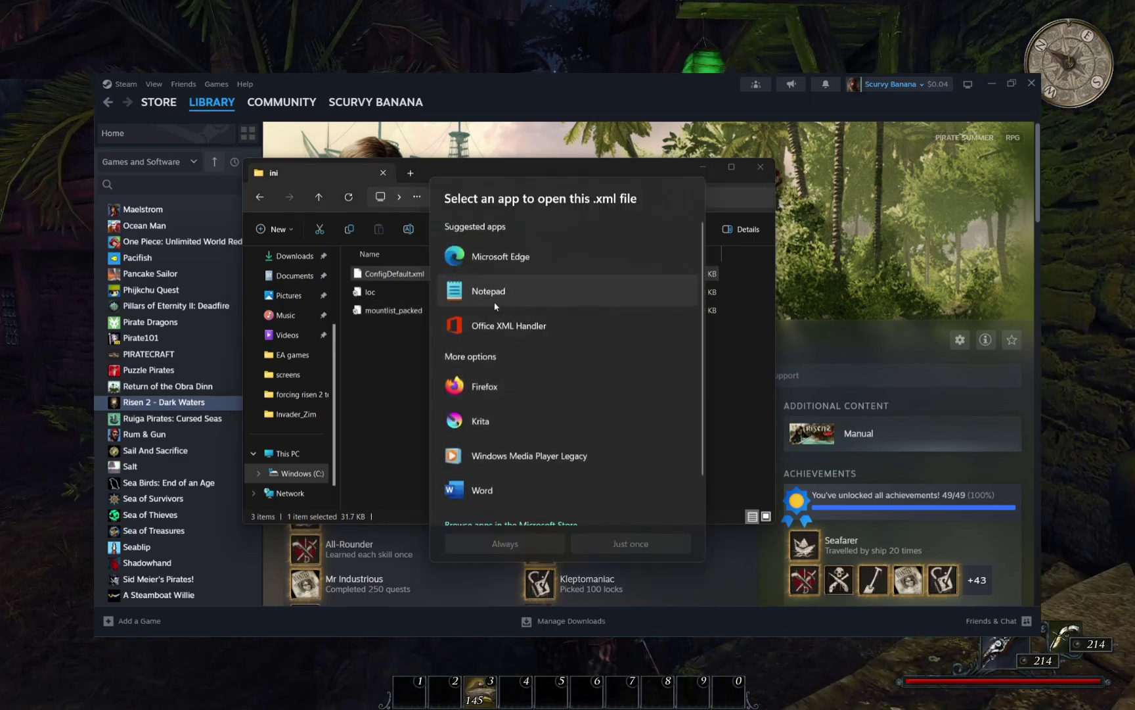
pyautogui.click(494, 295)
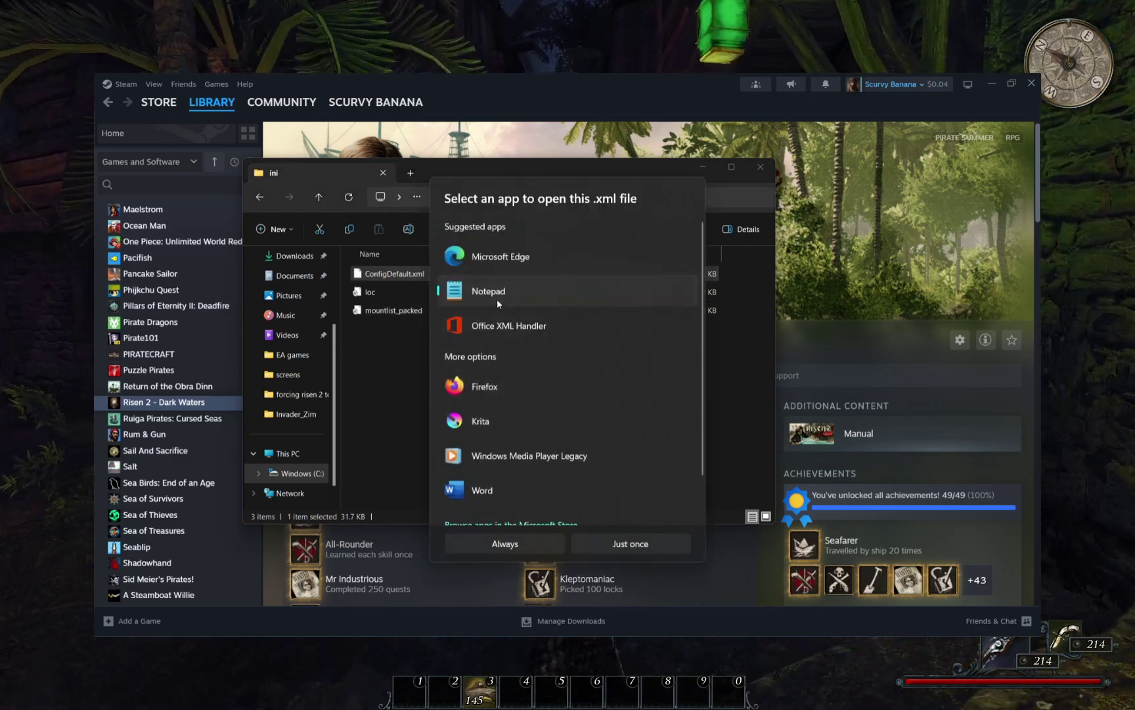
pyautogui.click(618, 544)
# Find "refresh" in ConfigDefault.xml and set RefreshRate in the Window section to 60.
pyautogui.scroll(-15, 832, 319)
pyautogui.moveTo(1016, 191)
pyautogui.mouseDown()
pyautogui.moveTo(1016, 354)
pyautogui.moveTo(1015, 170)
pyautogui.mouseUp()
pyautogui.hotkey('ctrl', 'f')
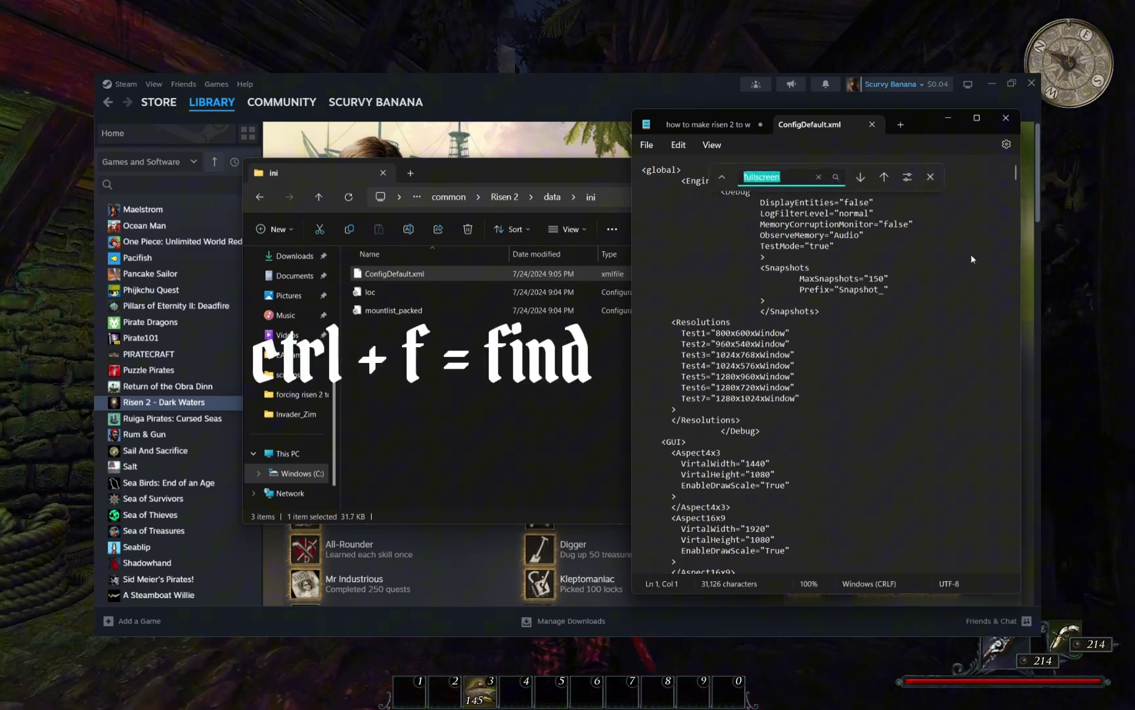
pyautogui.write('refresh')
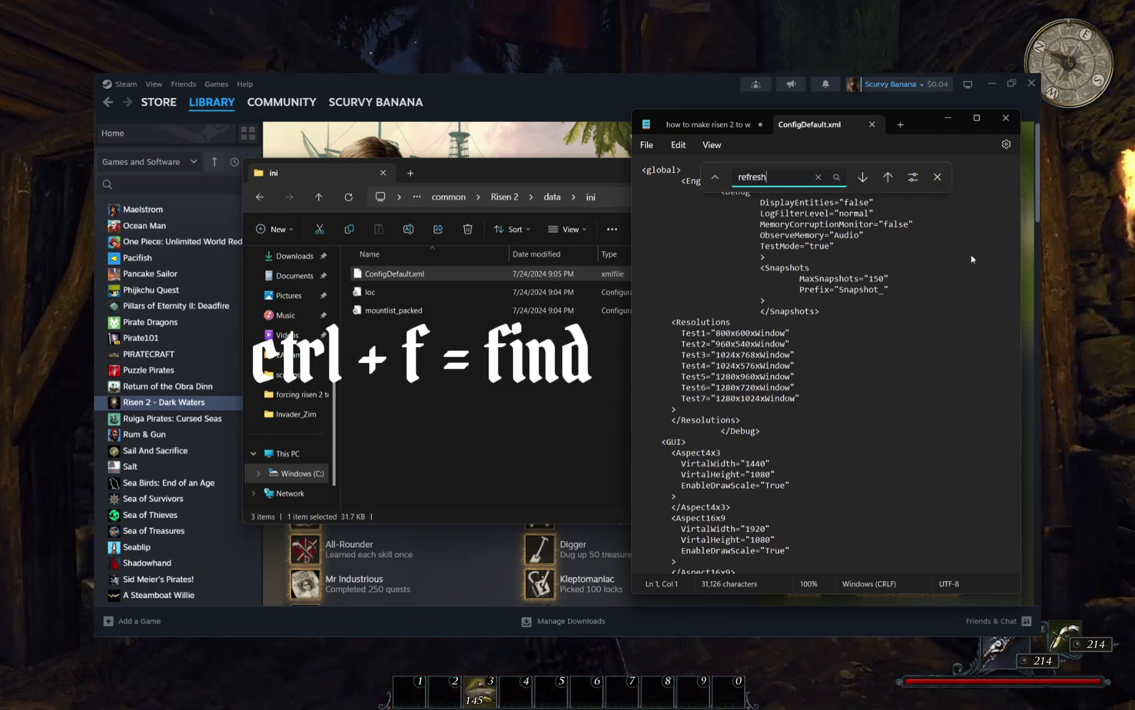
pyautogui.press('Return')
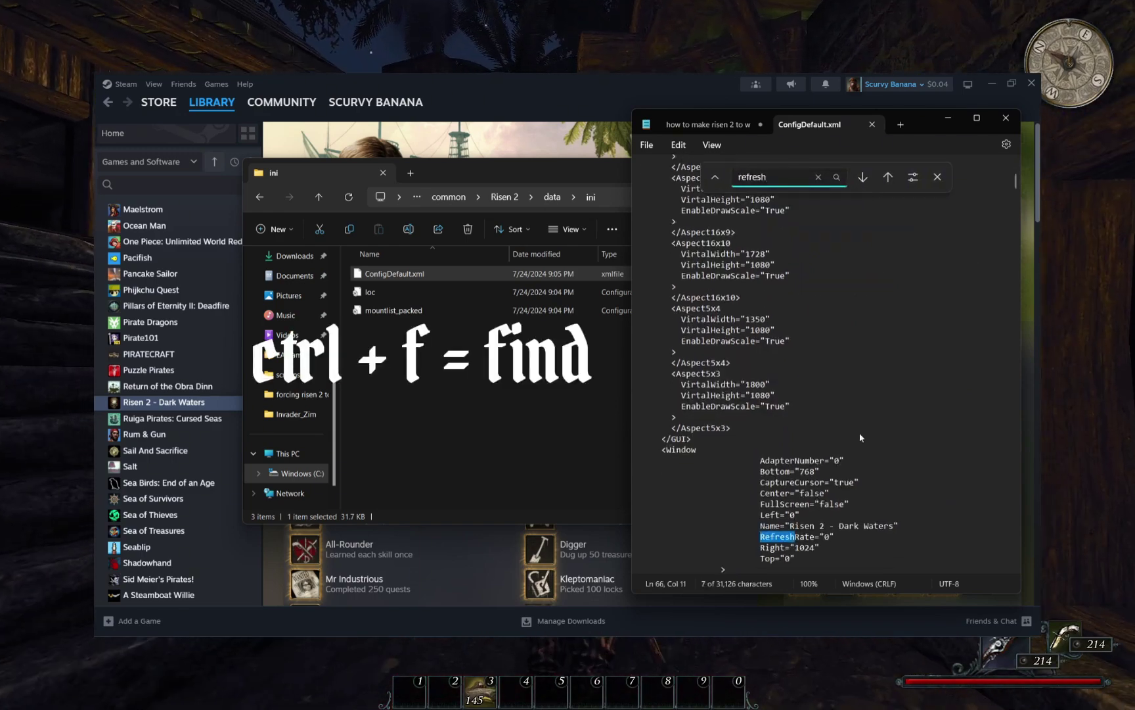
pyautogui.scroll(-4, 860, 431)
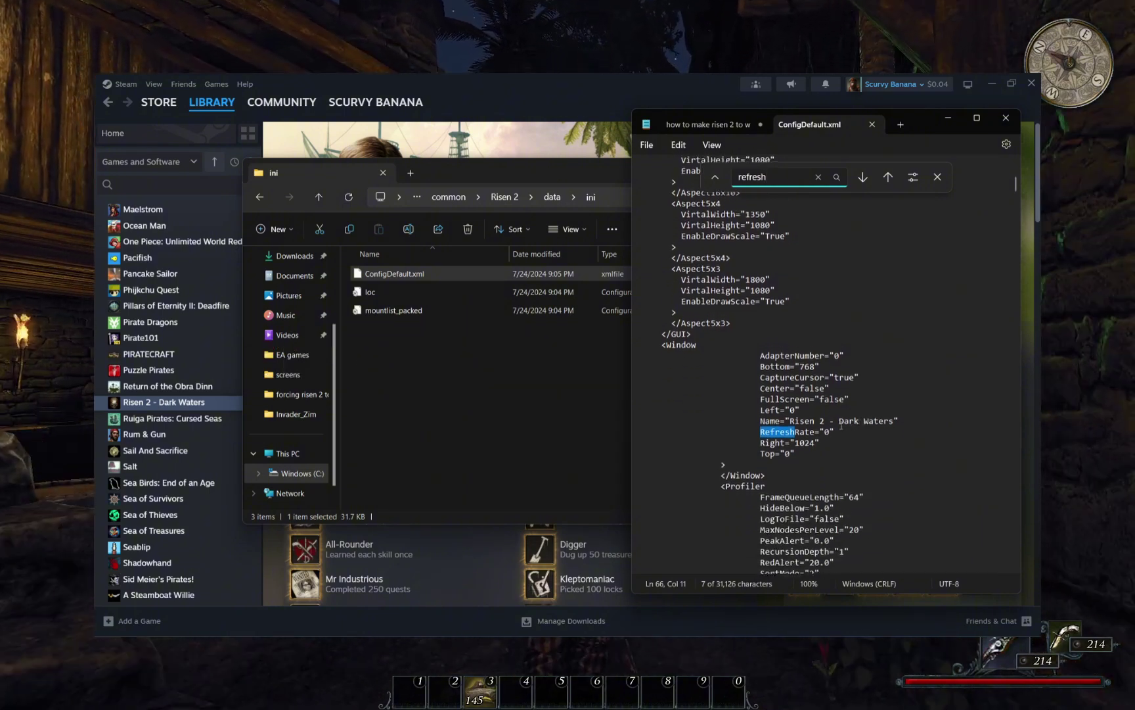
pyautogui.click(831, 432)
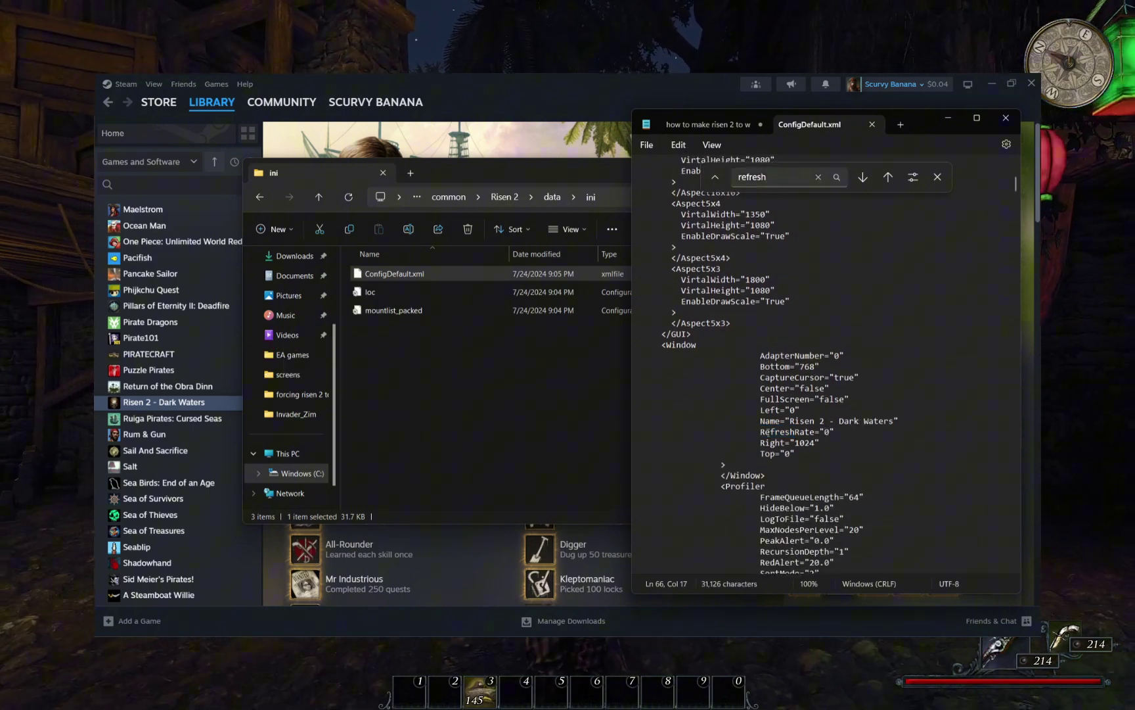
pyautogui.moveTo(761, 432); pyautogui.dragTo(797, 433)
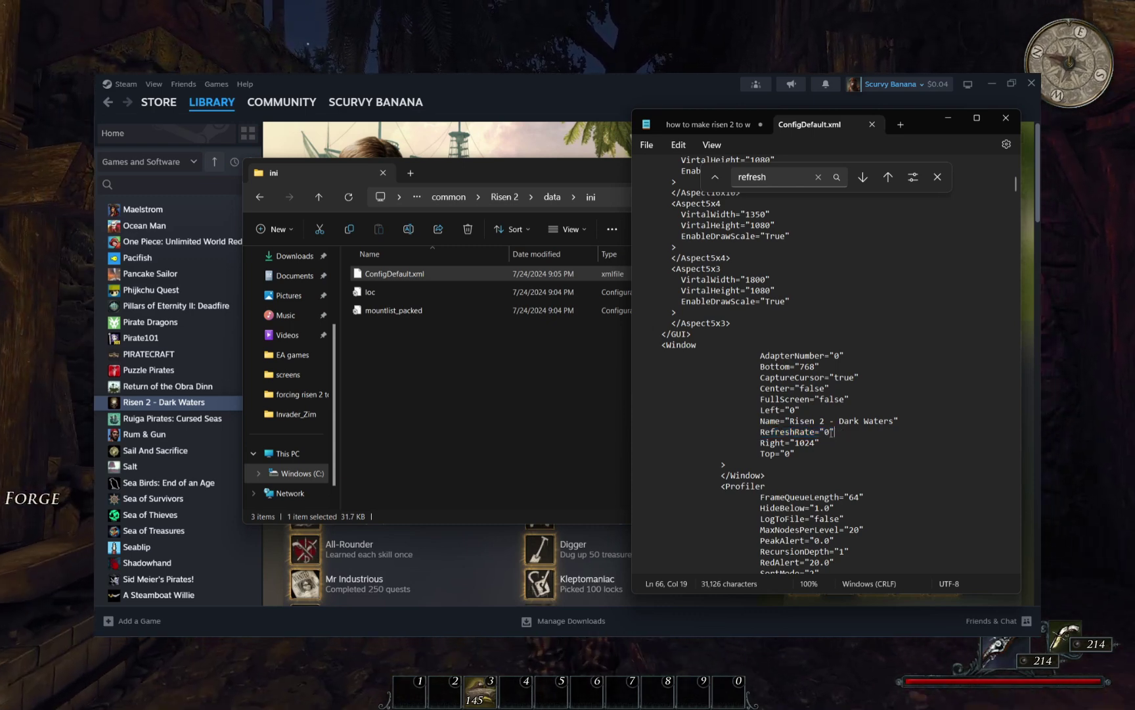
pyautogui.write('6')
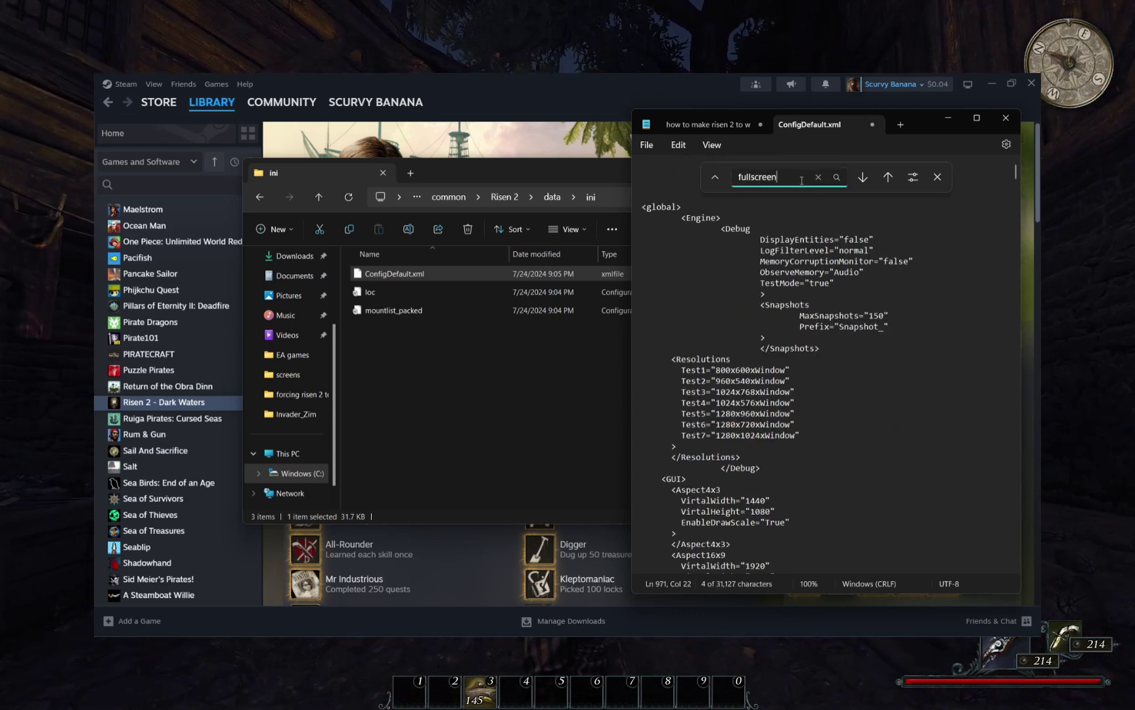
# Find "fullscreen" in the configuration file and set FullScreen in the Window section to true.
pyautogui.write('screen')
pyautogui.press('Return')
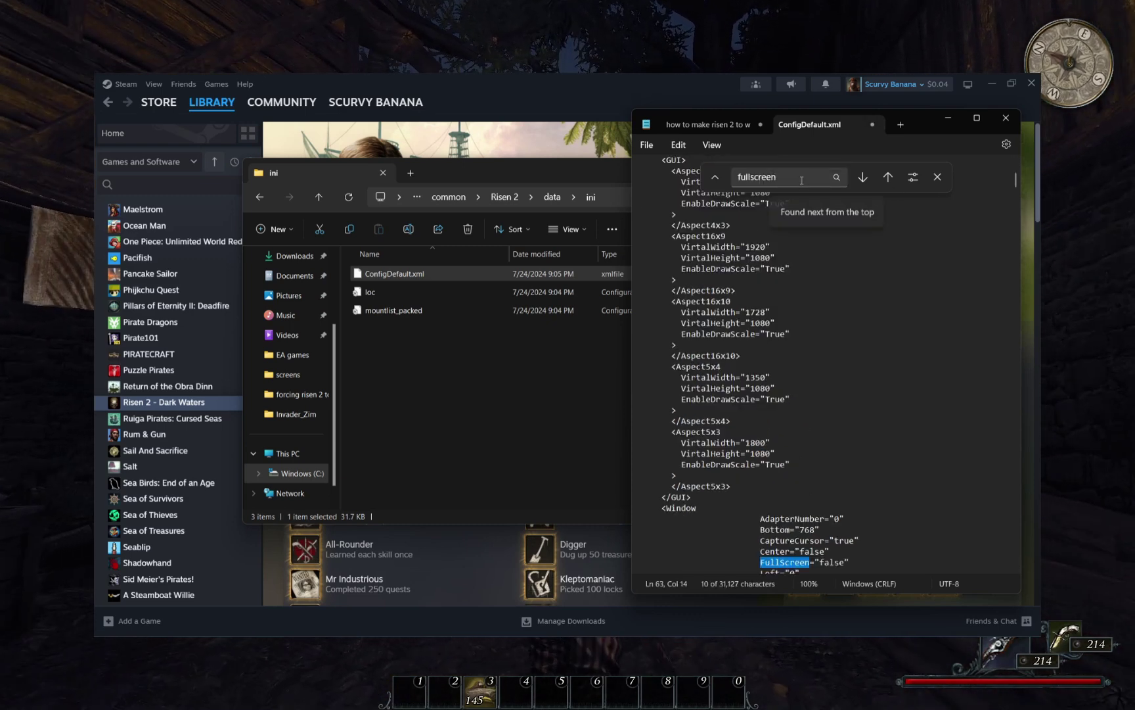
pyautogui.scroll(-4, 798, 432)
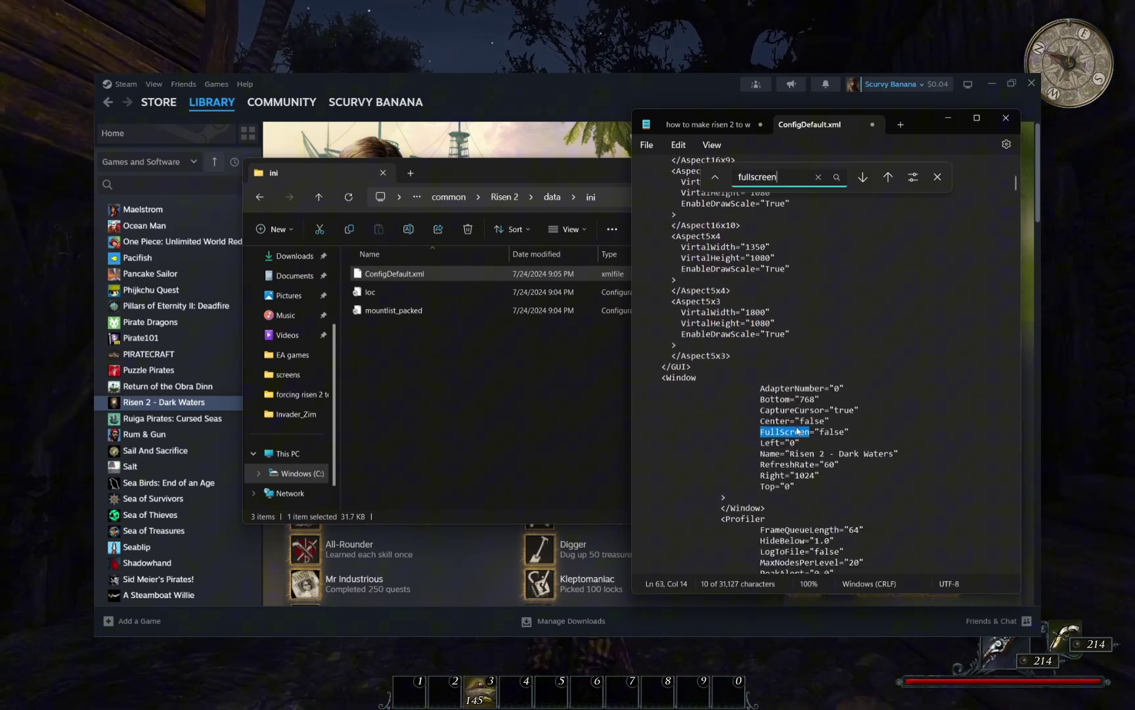
pyautogui.moveTo(852, 433); pyautogui.dragTo(814, 431)
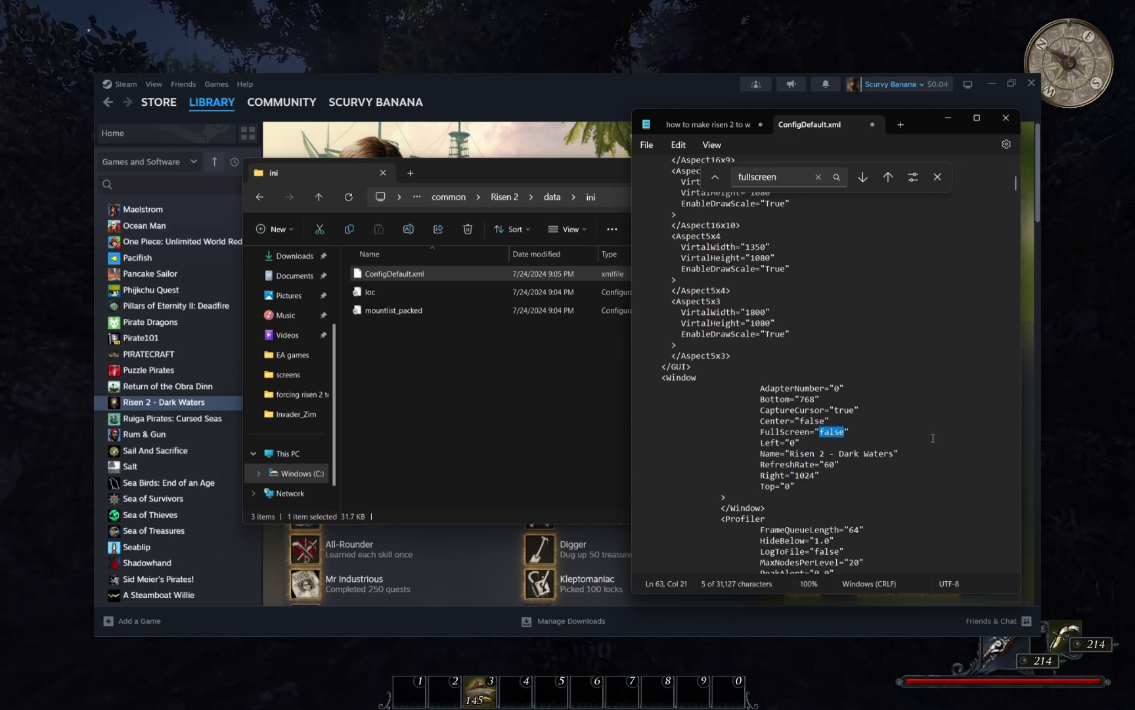
pyautogui.write('"true')
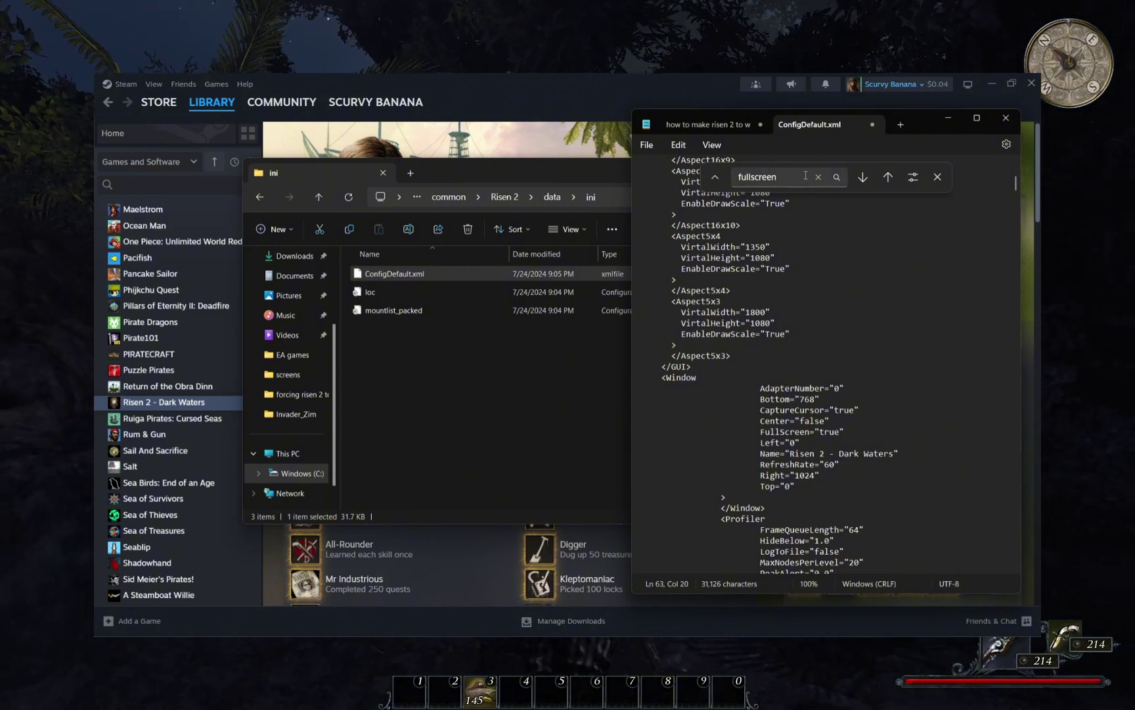
# Find "aspect" in the configuration file and examine the virtual width and height entries of each aspect ratio.
pyautogui.click(791, 177)
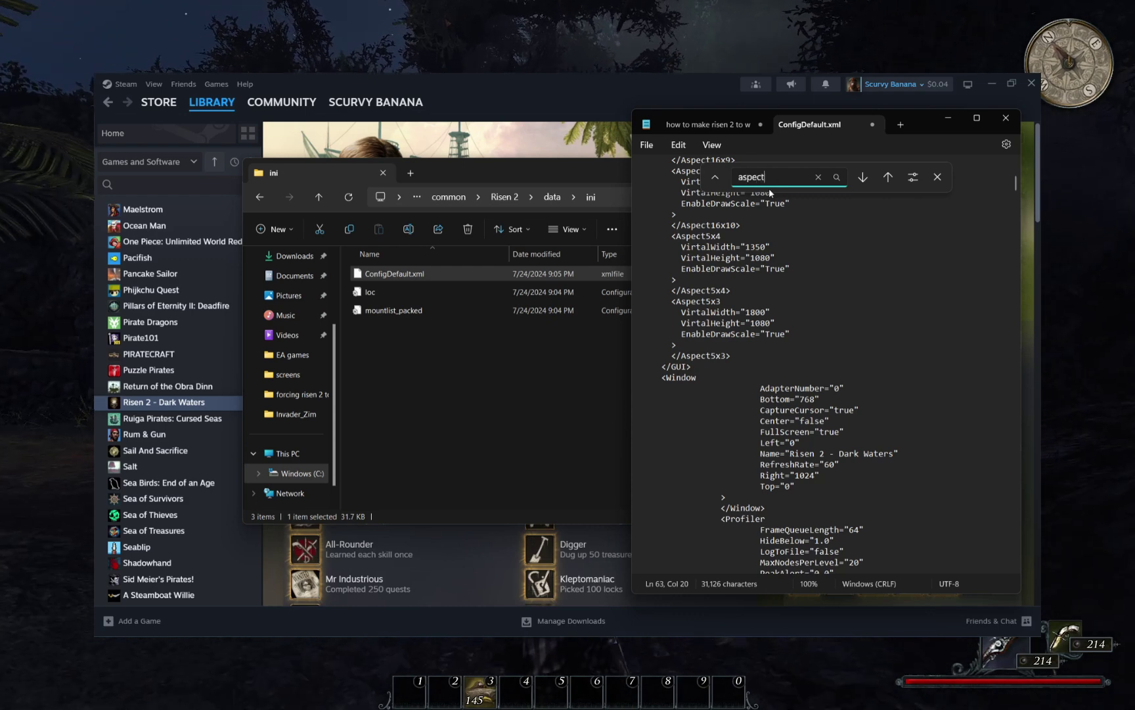
pyautogui.press('Return')
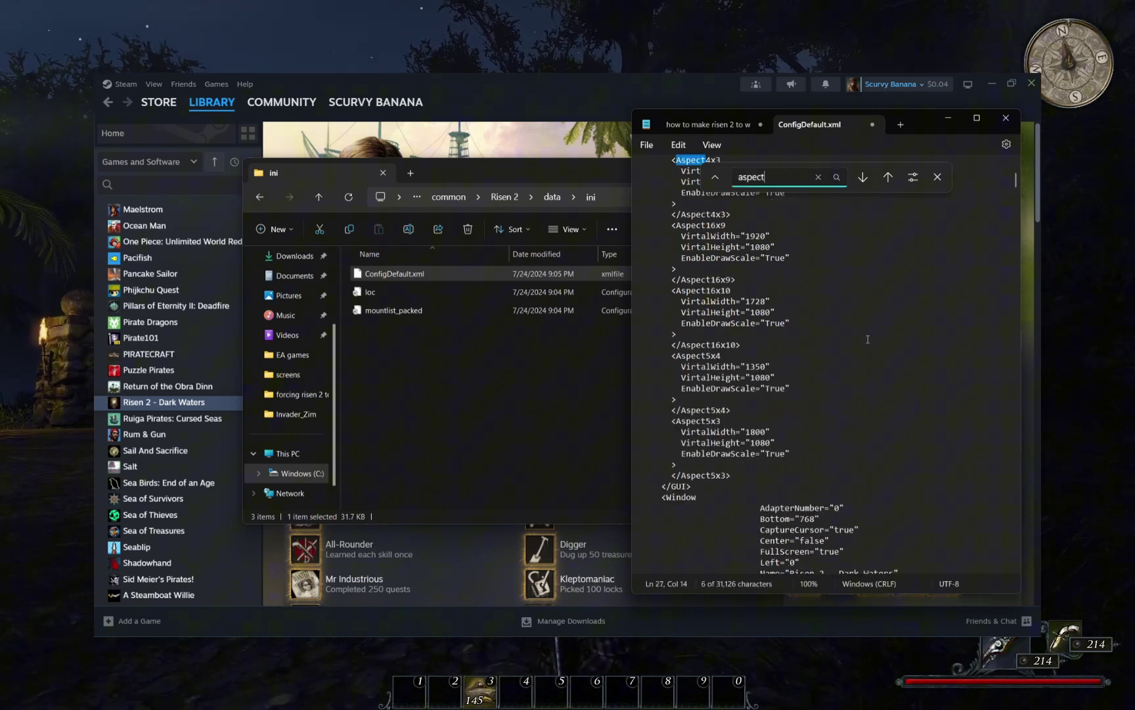
pyautogui.scroll(4, 868, 339)
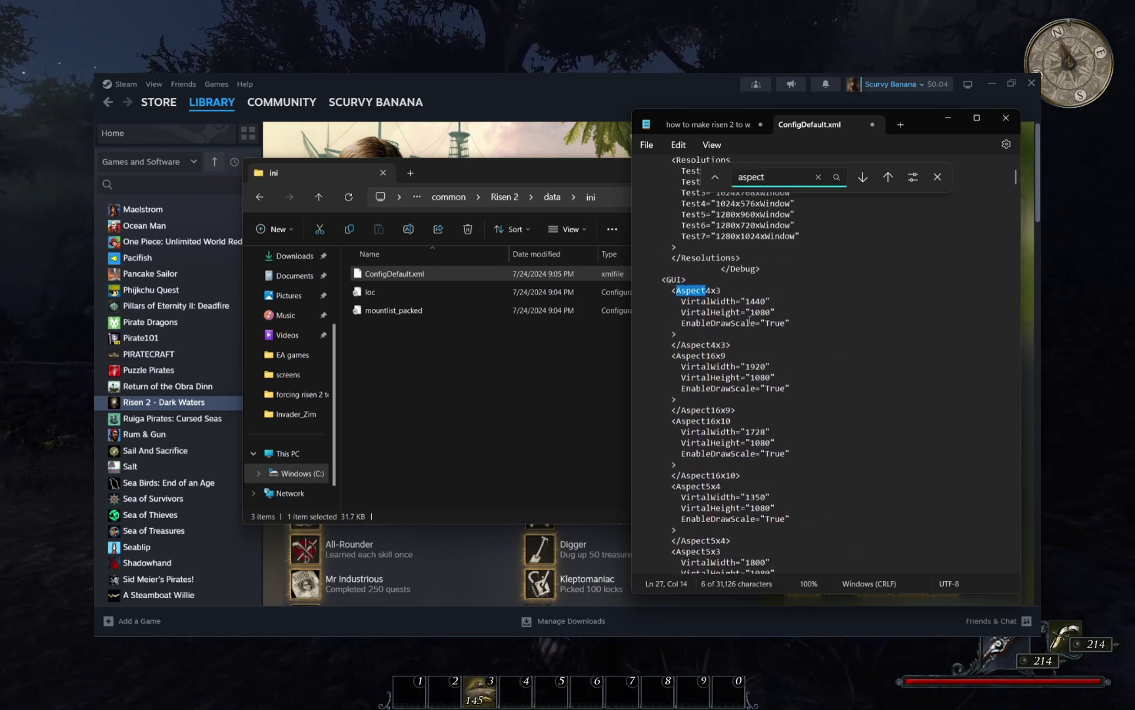
pyautogui.click(702, 289)
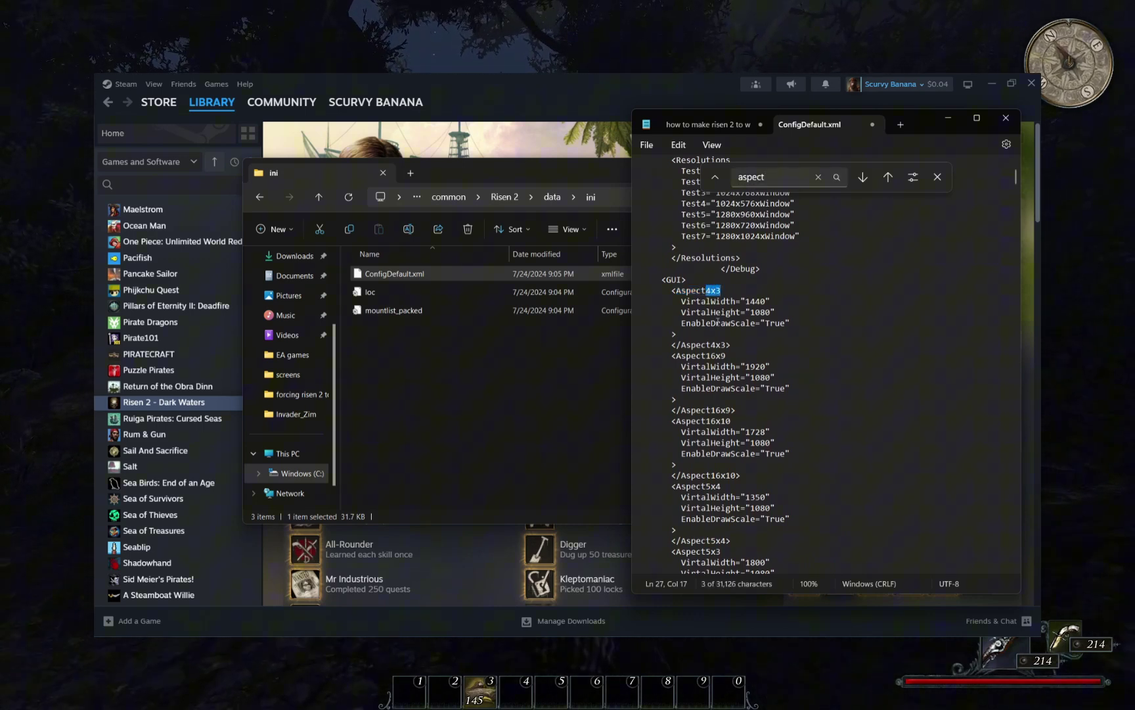
pyautogui.scroll(-2, 722, 333)
pyautogui.click(725, 294)
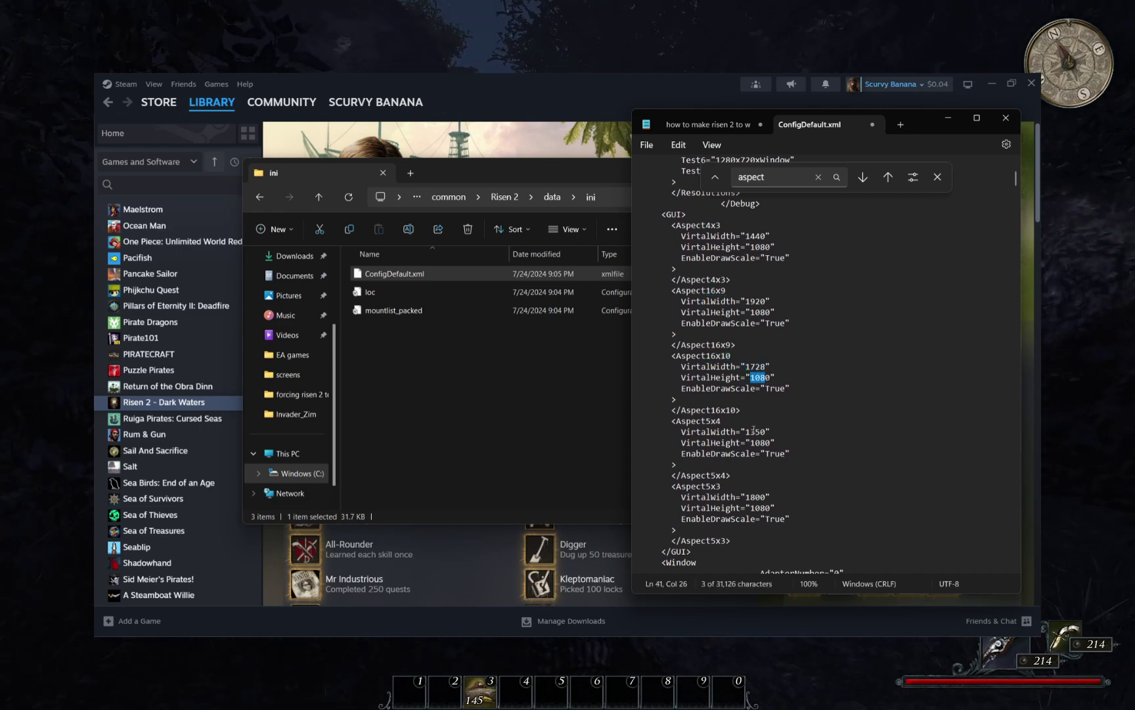
pyautogui.moveTo(706, 421); pyautogui.dragTo(770, 443)
pyautogui.scroll(-1, 768, 445)
# Return to Risen 2 and walk the character forward along the dark jungle path.
pyautogui.hotkey('alt', 'Tab')
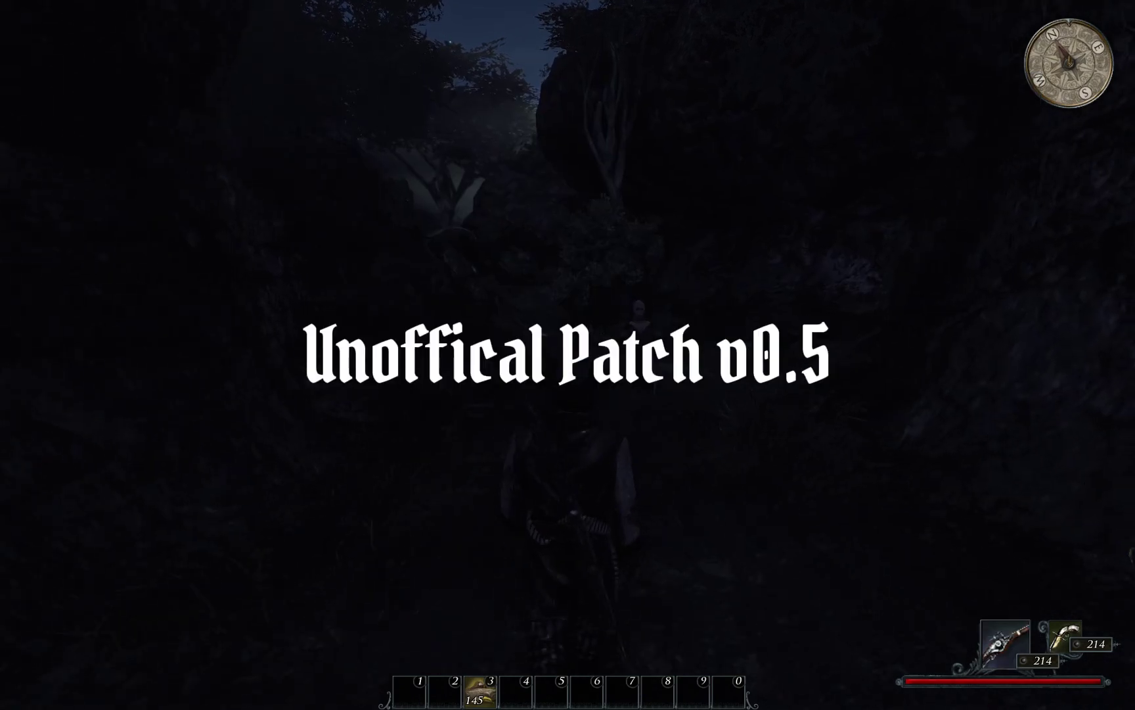
pyautogui.press('w')
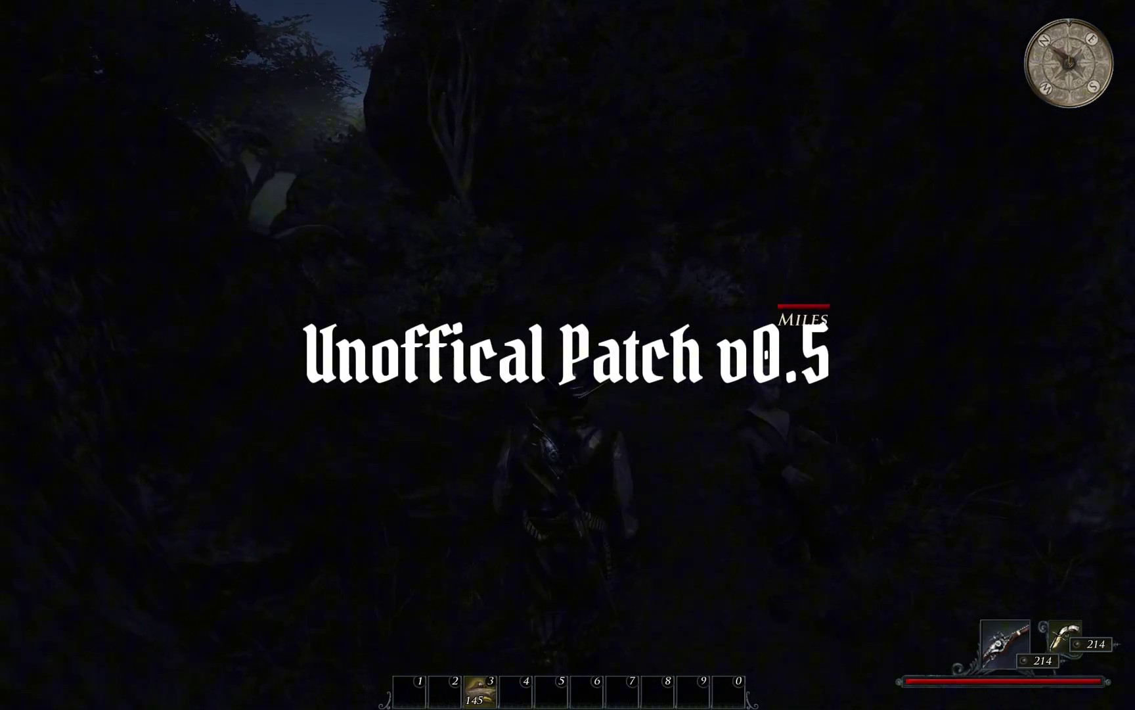
# Switch to the web browser, search Google for "risen 2 unofficial patch" and open the ModDB result for Risen 2 Unofficial Patch v0.5.
pyautogui.write('ru')
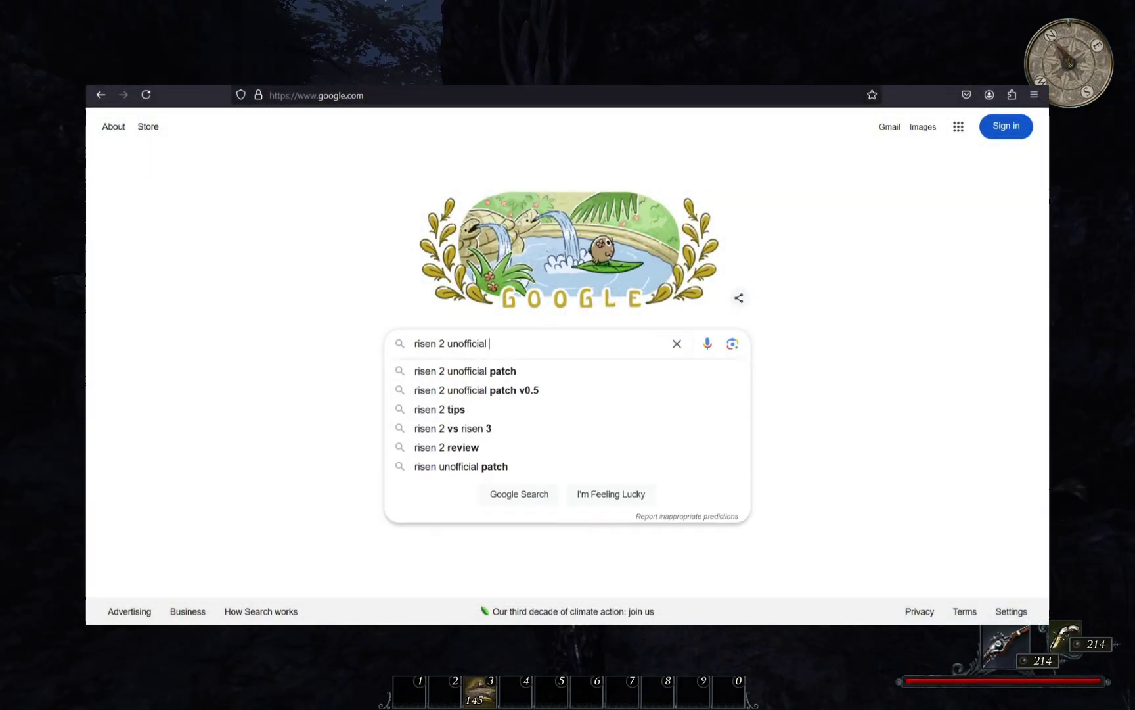
pyautogui.press('Return')
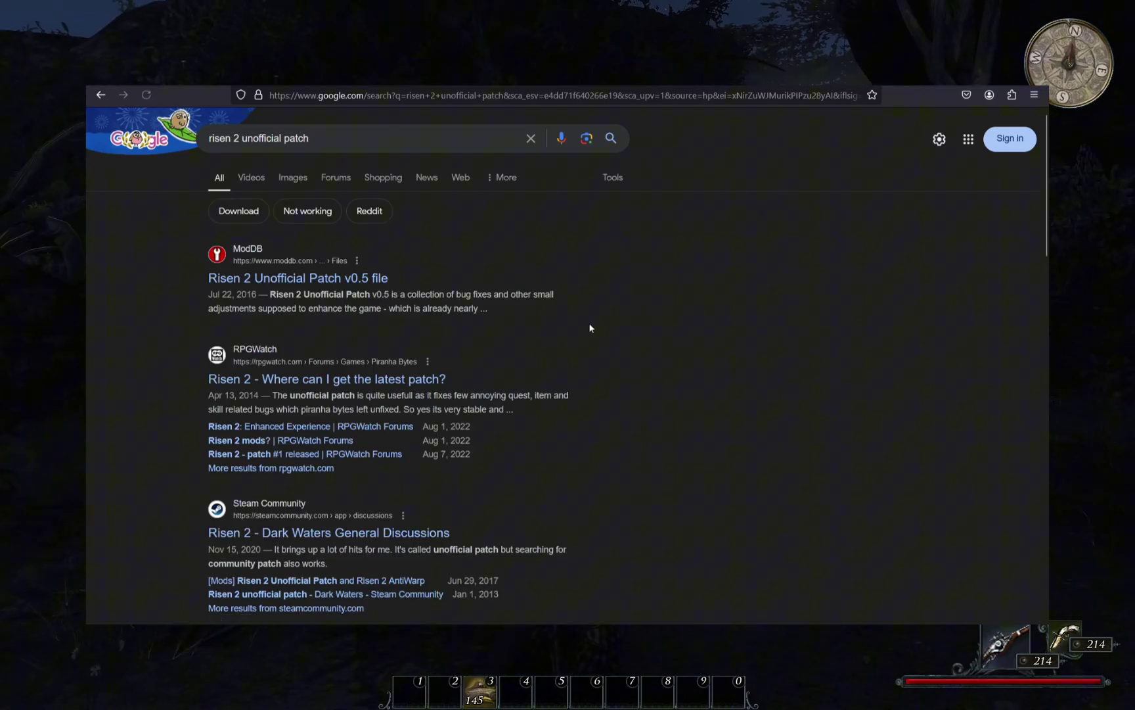
pyautogui.scroll(-3, 493, 328)
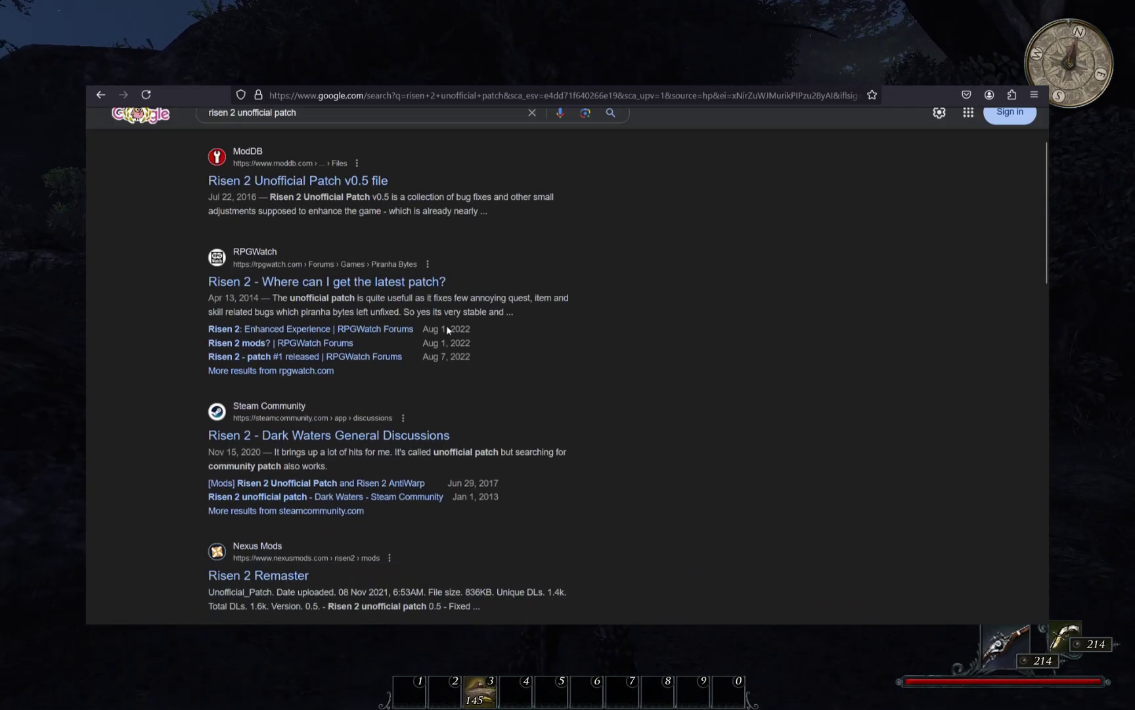
pyautogui.scroll(-2, 447, 326)
pyautogui.scroll(-2, 205, 533)
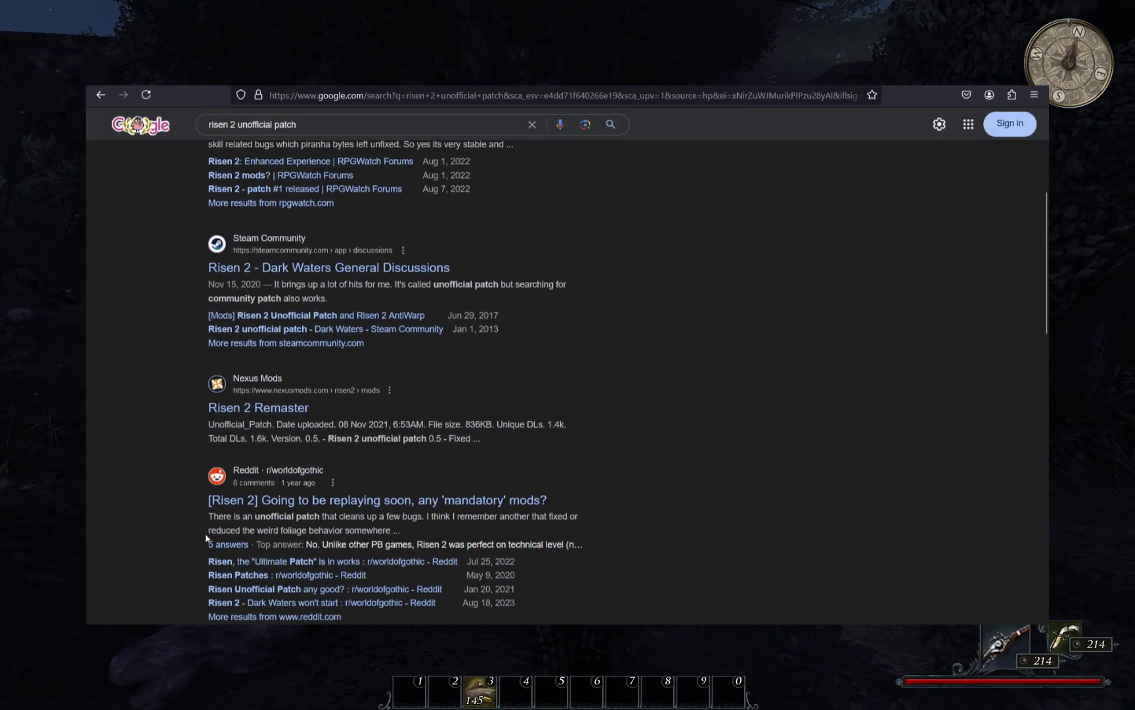
pyautogui.scroll(5, 340, 513)
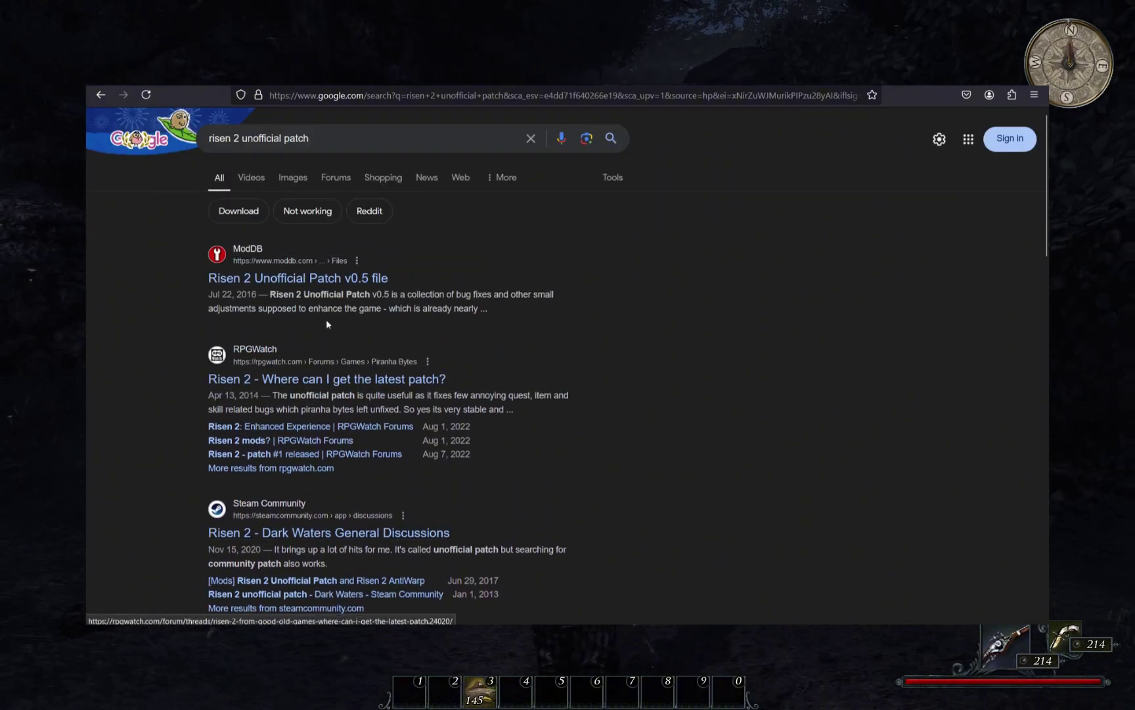
pyautogui.click(330, 279)
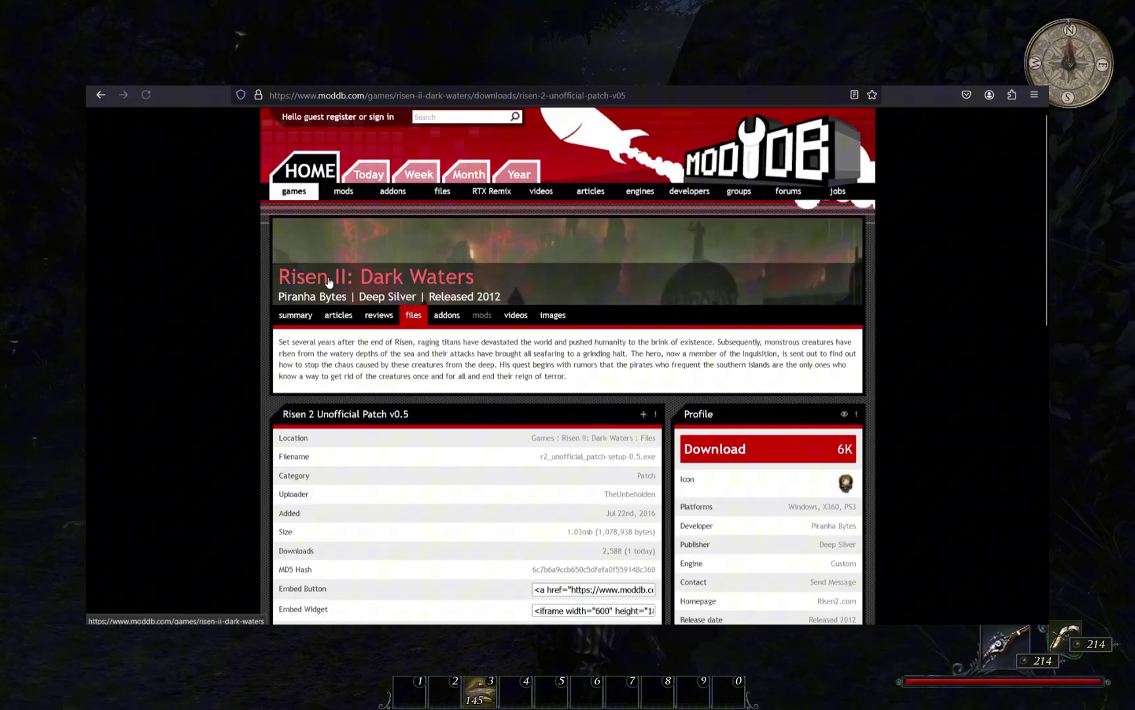
# Examine the download details, description and preview of the unofficial patch on its ModDB page.
pyautogui.scroll(-2, 587, 368)
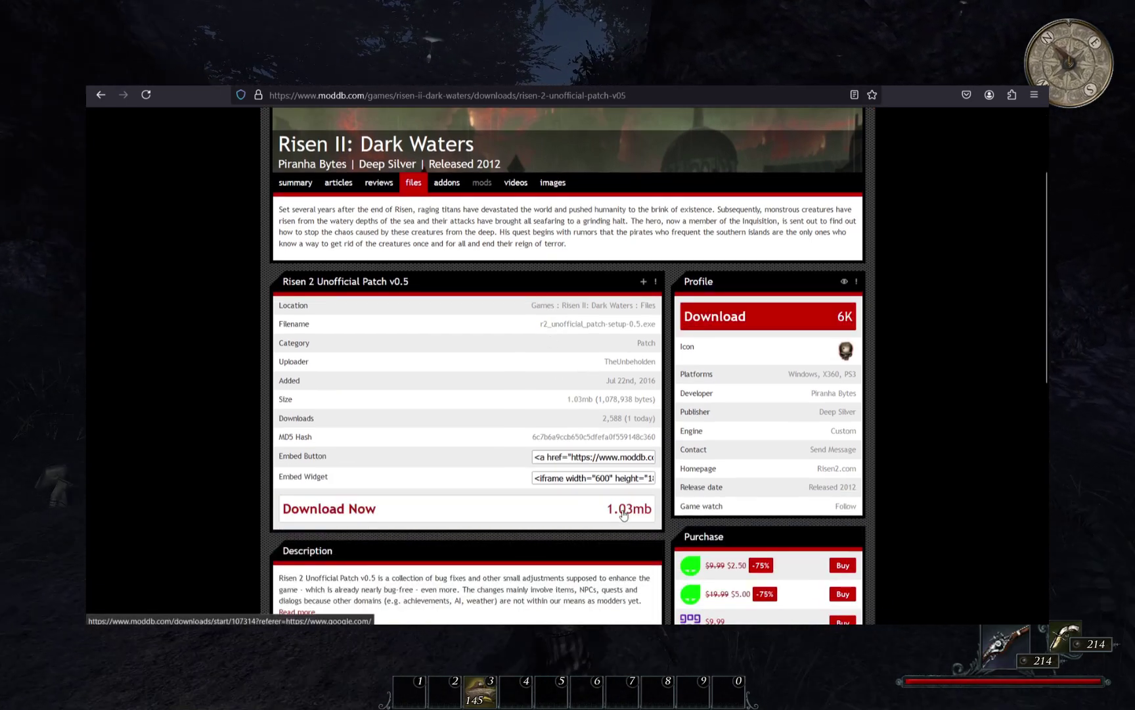
pyautogui.scroll(-2, 505, 467)
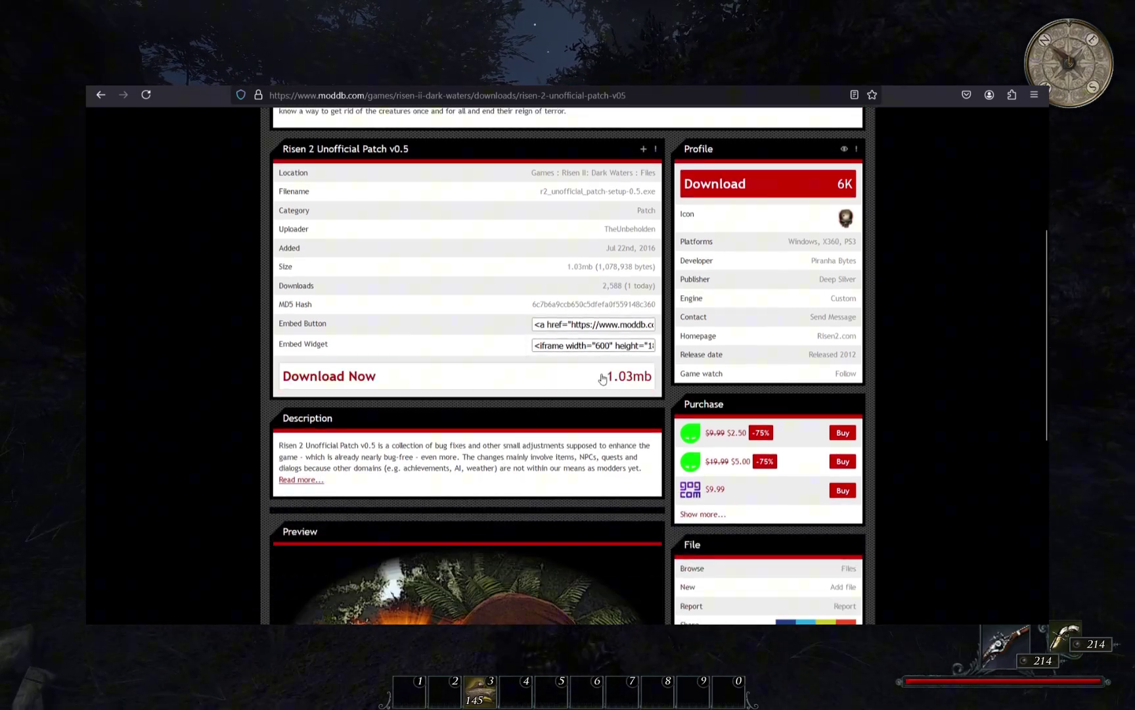
pyautogui.scroll(-3, 599, 381)
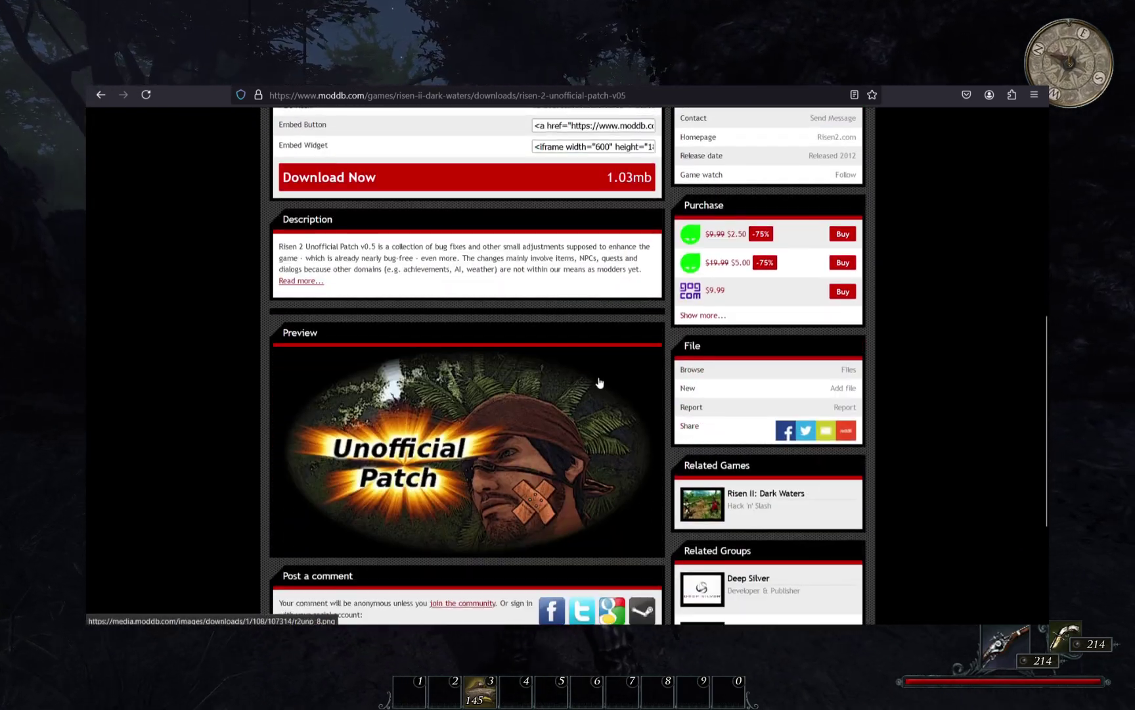
# Look over the rest of the unofficial patch's ModDB page, from the comment section back up to the game summary and file details.
pyautogui.scroll(-2, 596, 381)
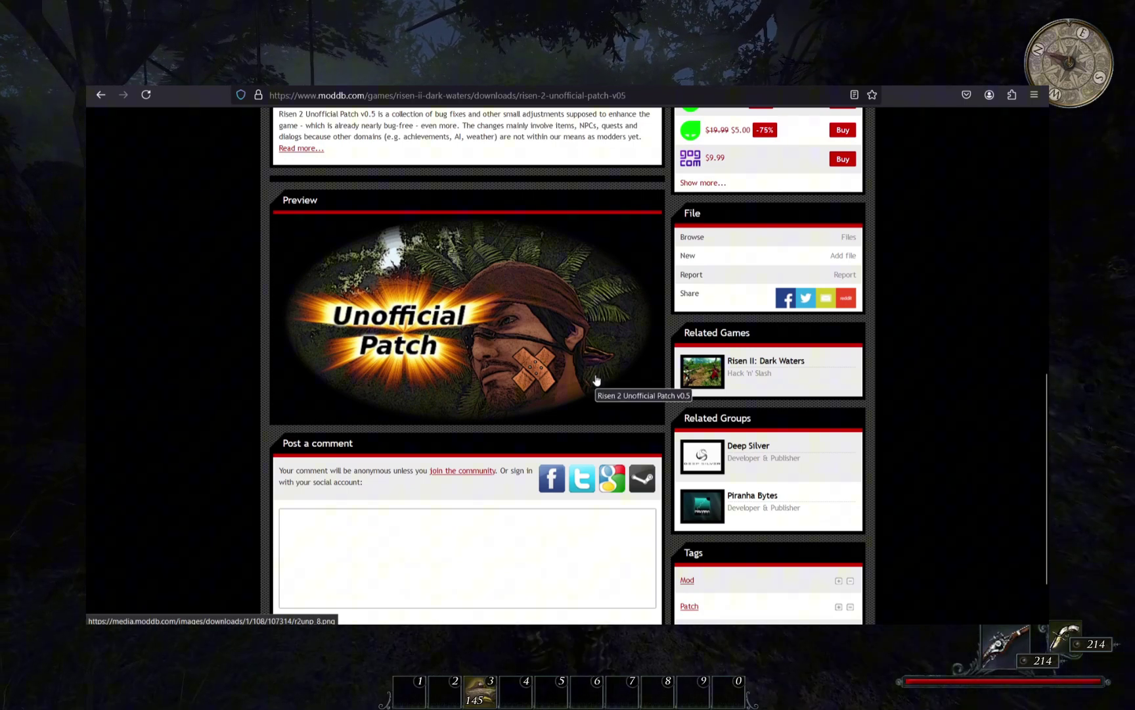
pyautogui.scroll(1, 596, 382)
pyautogui.scroll(4, 595, 380)
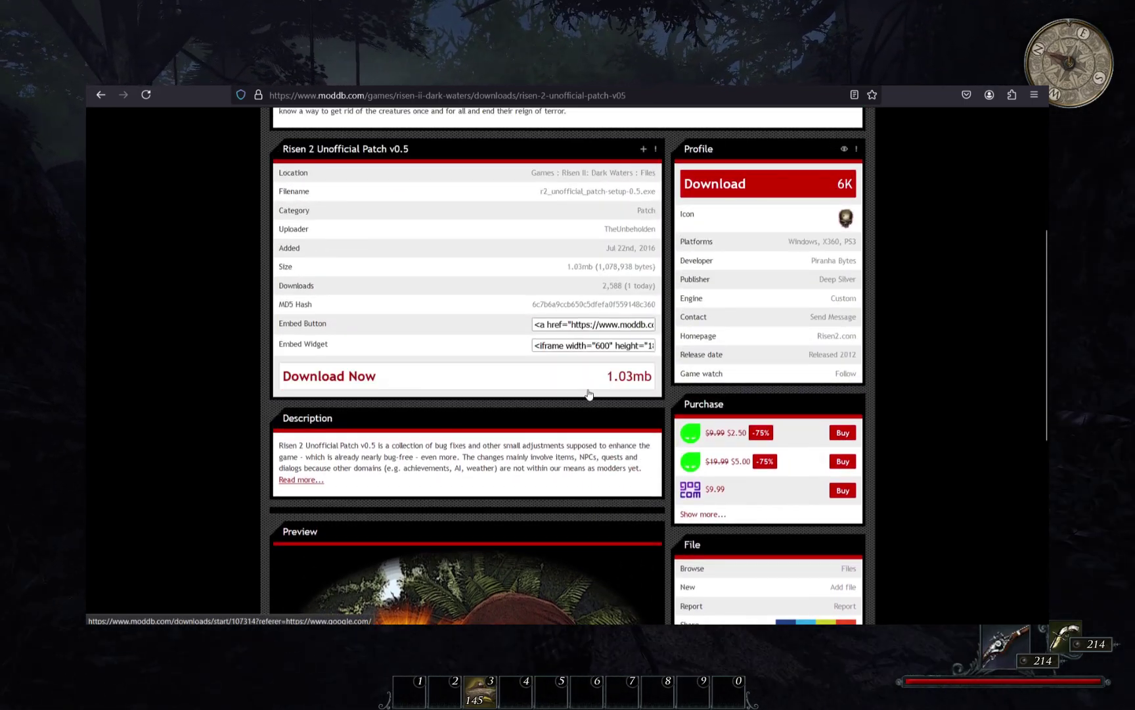
pyautogui.scroll(1, 663, 414)
pyautogui.scroll(4, 665, 416)
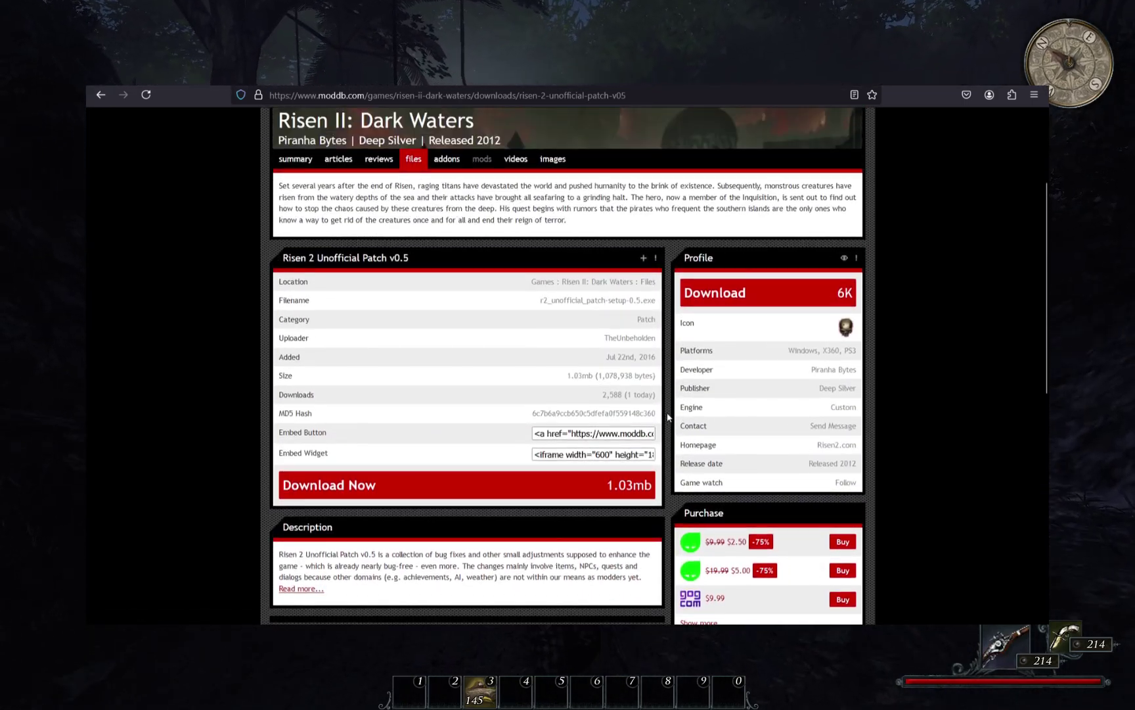
pyautogui.scroll(1, 667, 417)
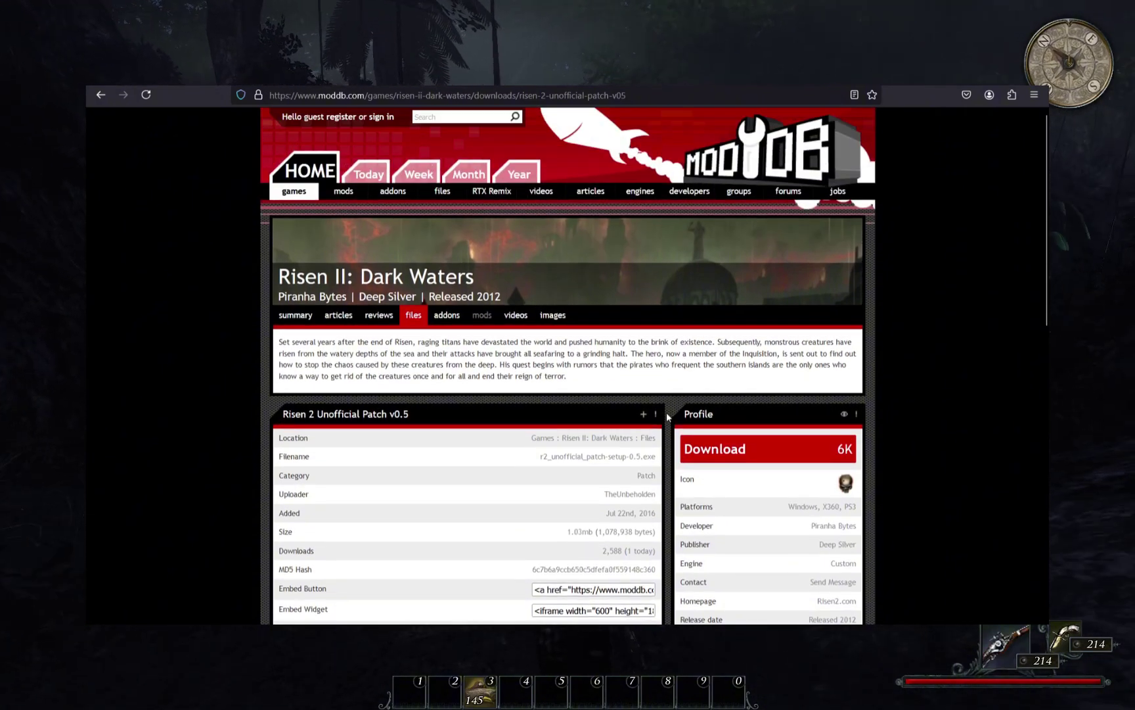
pyautogui.scroll(-2, 668, 417)
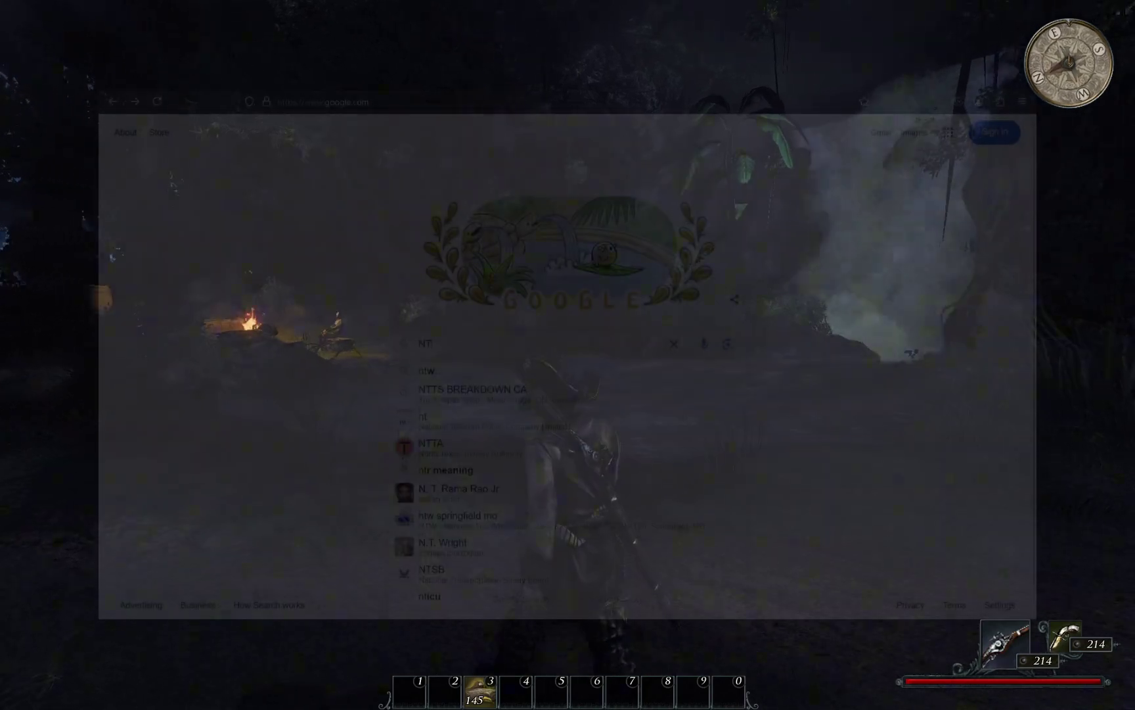
# Search Google for "NTcore 4gb patch" and open the 4GB Patch page on the NTCore site.
pyautogui.write('gb patch')
pyautogui.press('Return')
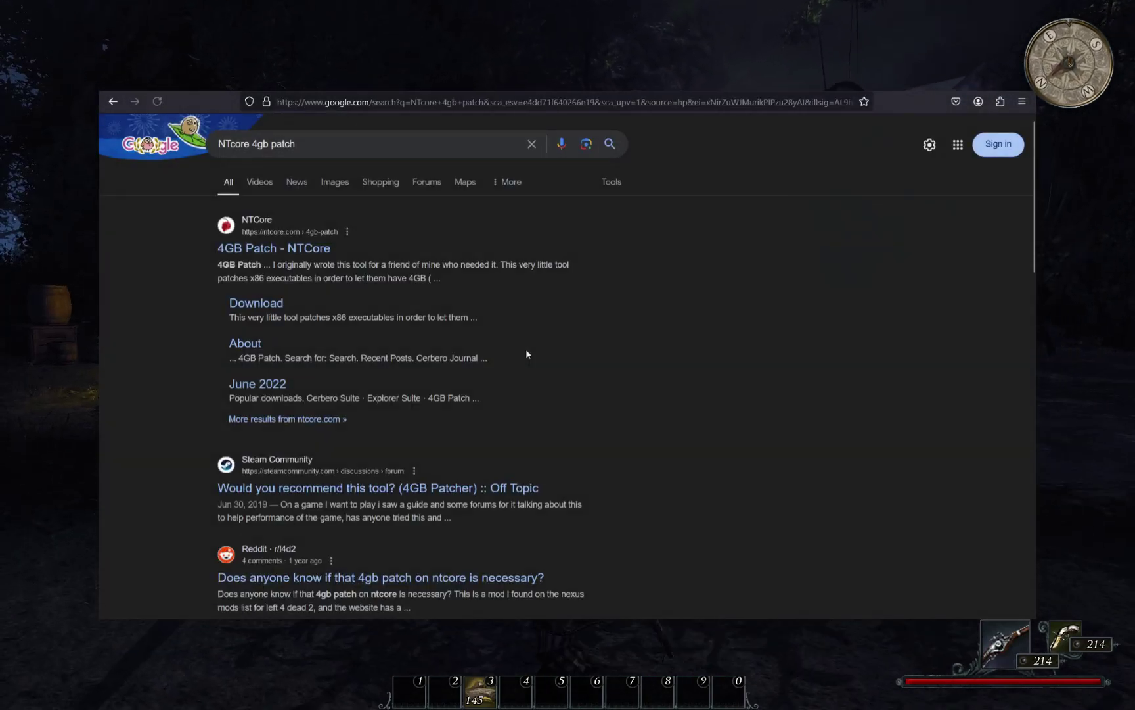
pyautogui.click(277, 255)
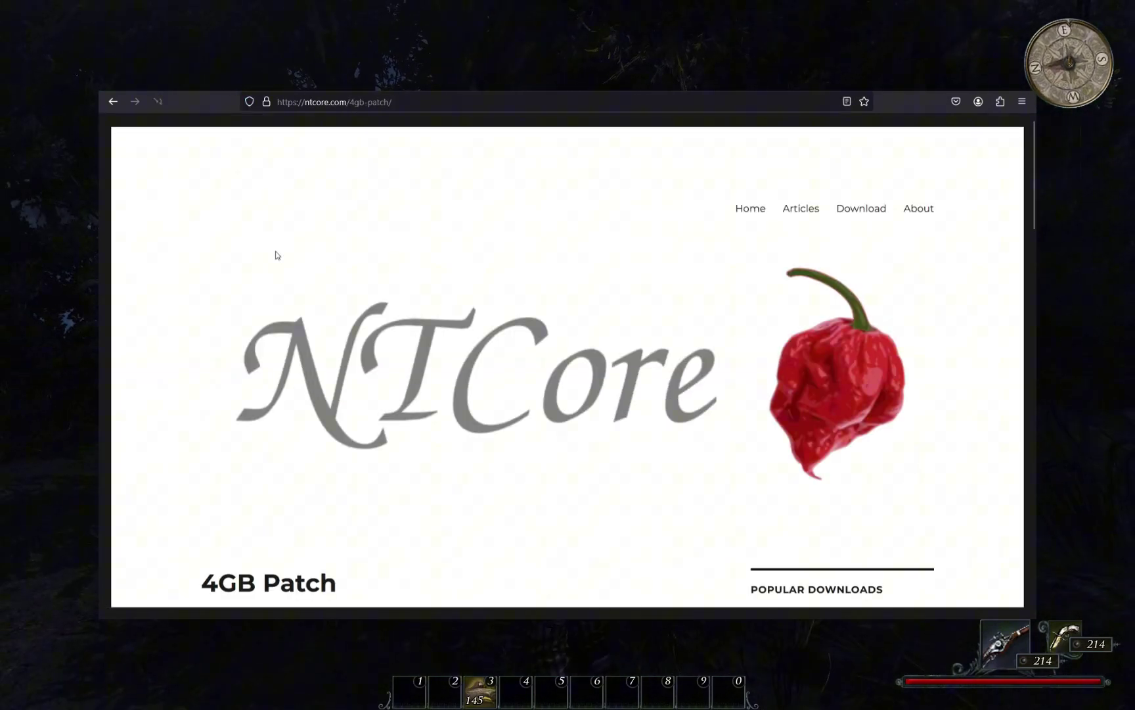
# Examine the 4GB Patch description, example dialog and download links on the NTCore page.
pyautogui.scroll(-4, 436, 387)
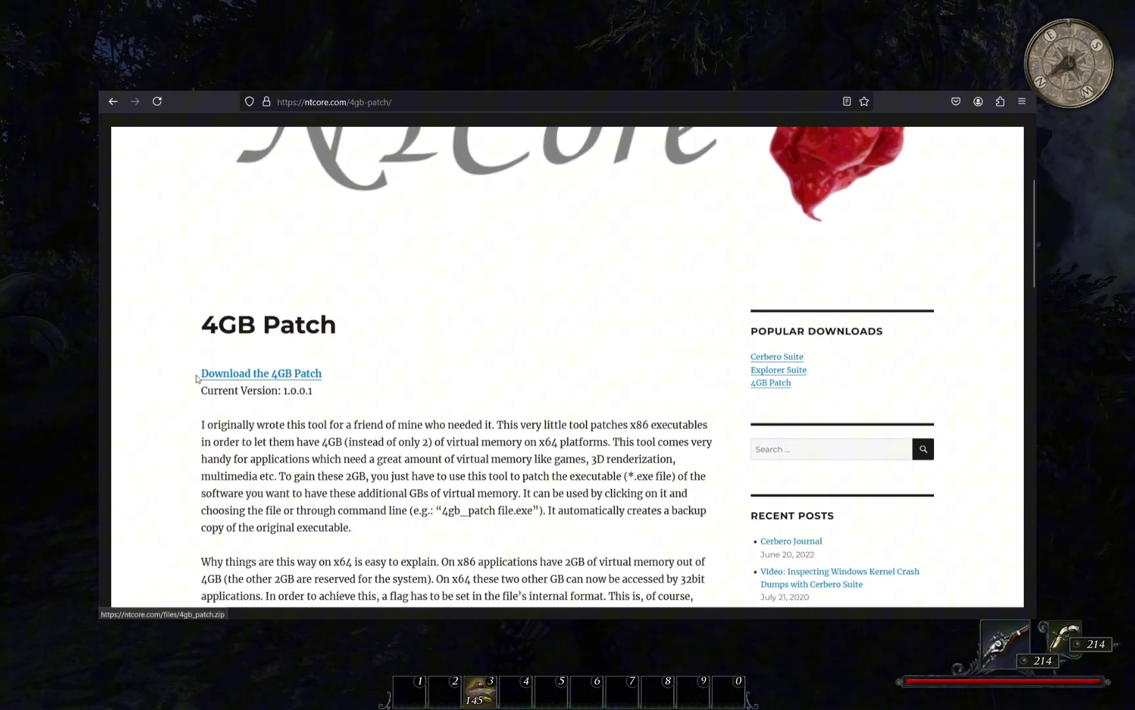
pyautogui.moveTo(198, 378); pyautogui.dragTo(301, 374)
pyautogui.click(363, 376)
pyautogui.scroll(-2, 363, 375)
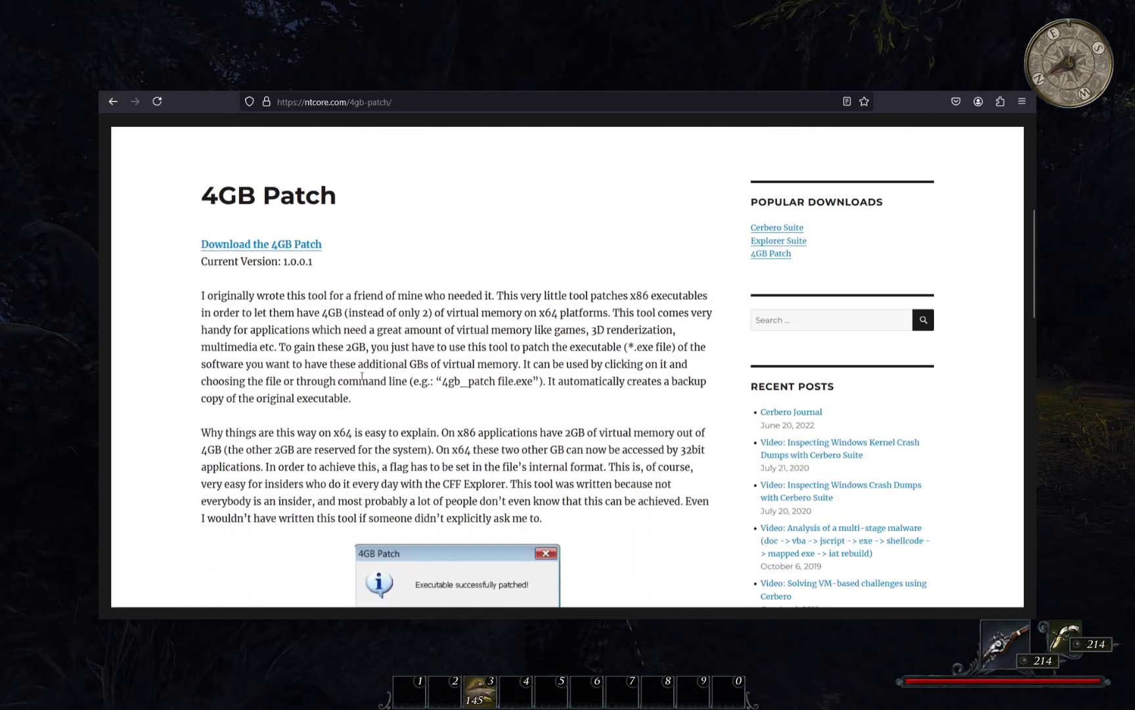
pyautogui.scroll(-2, 362, 376)
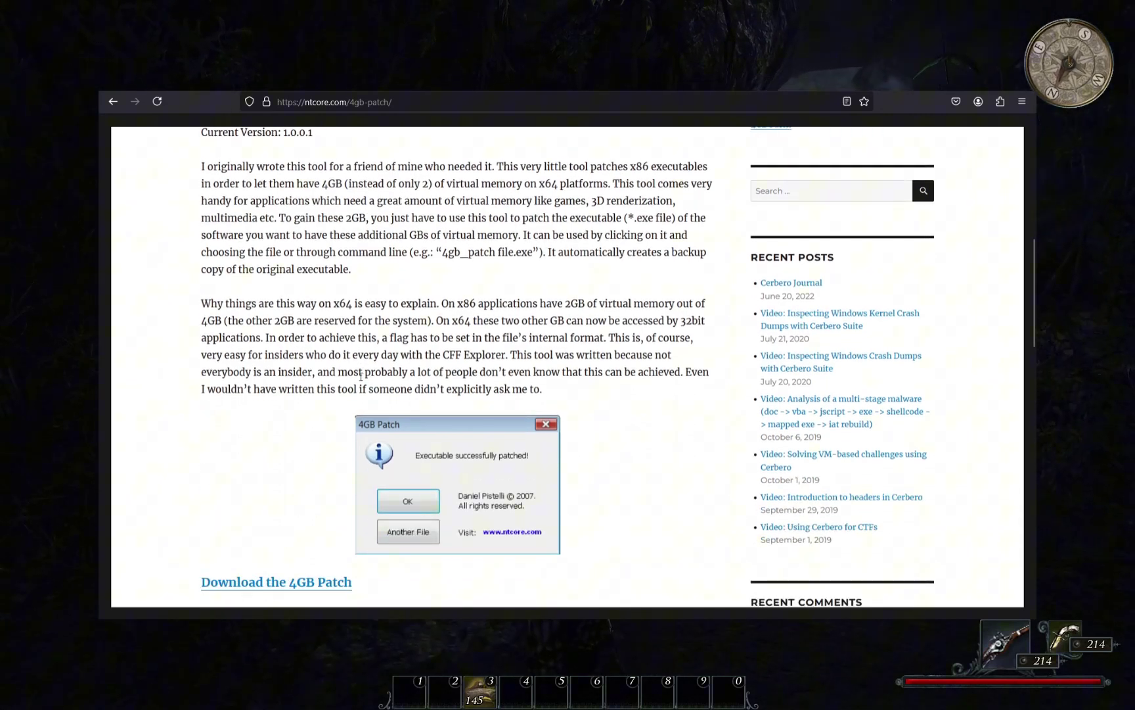
pyautogui.scroll(-3, 246, 361)
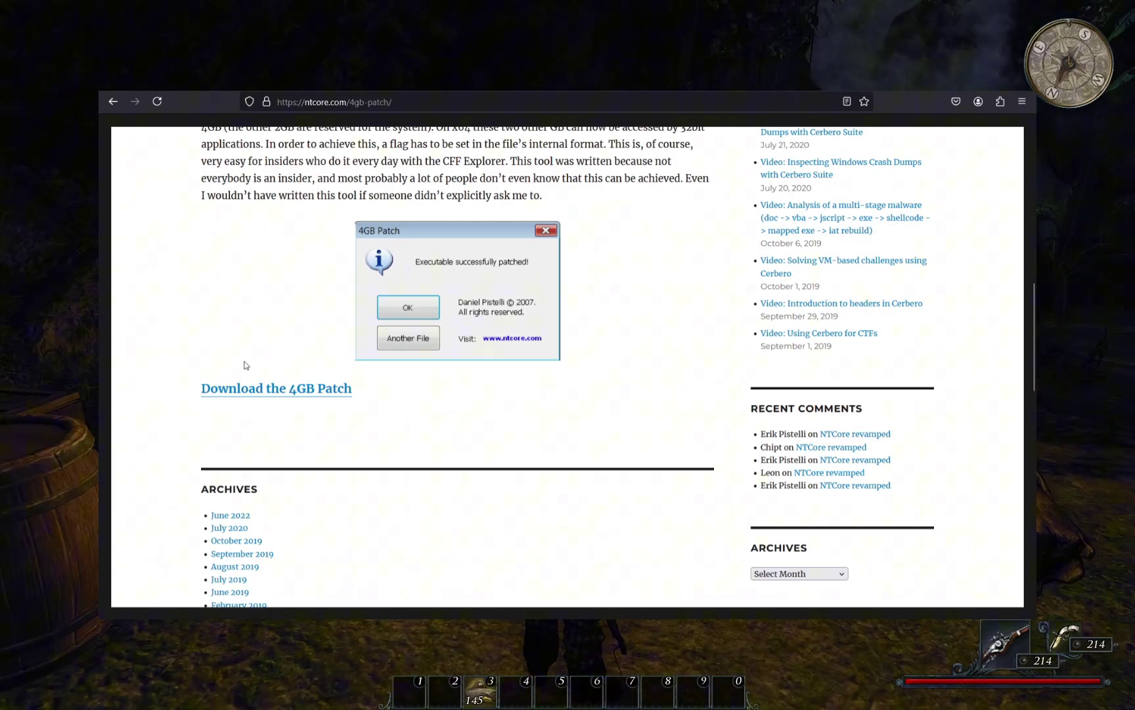
pyautogui.scroll(10, 245, 364)
pyautogui.scroll(1, 245, 361)
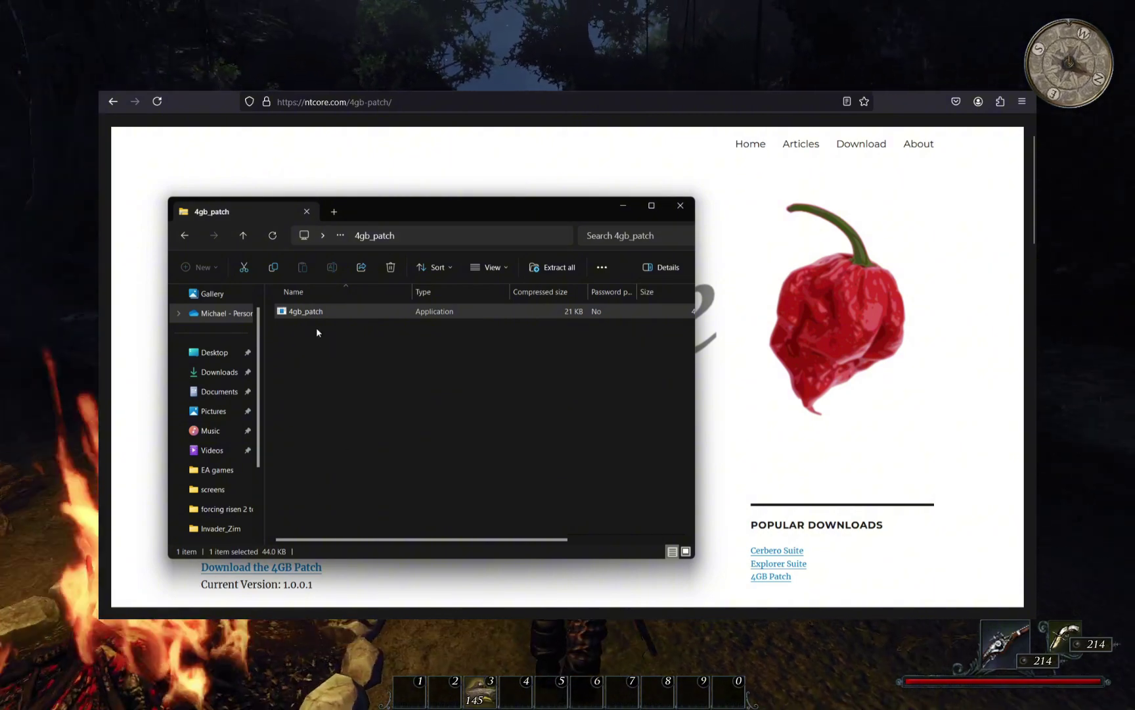
# Run the downloaded 4gb_patch application and apply it to the Risen2 executable in the Risen 2 system folder.
pyautogui.click(314, 312)
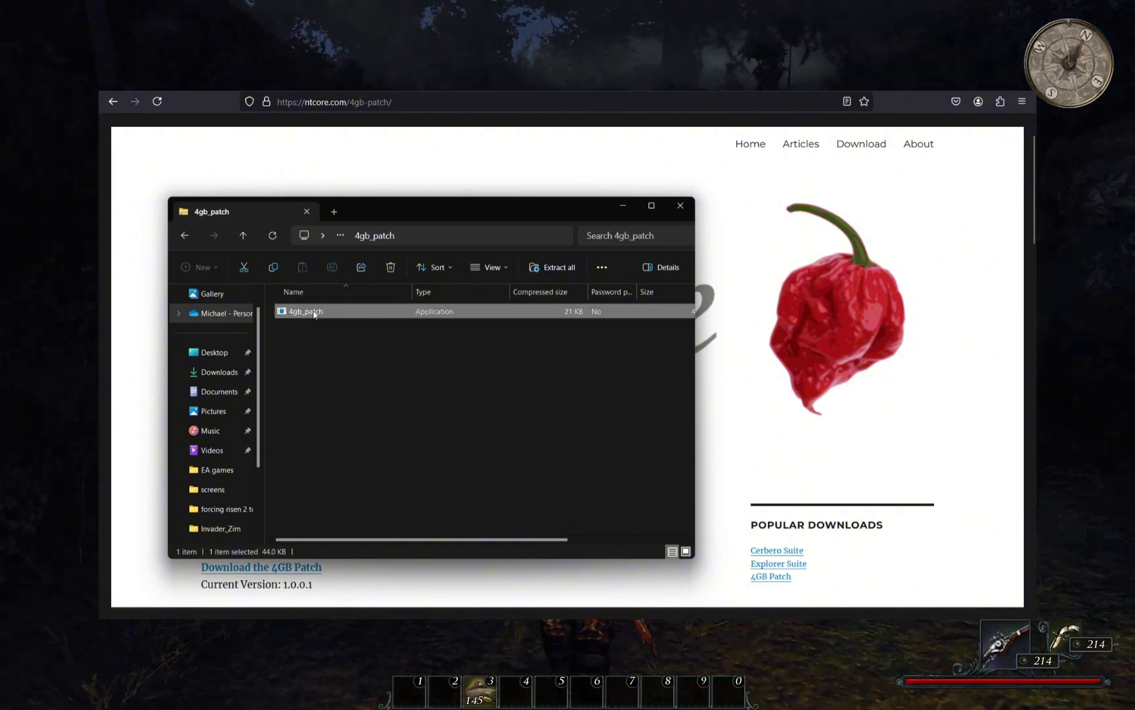
pyautogui.doubleClick(314, 312)
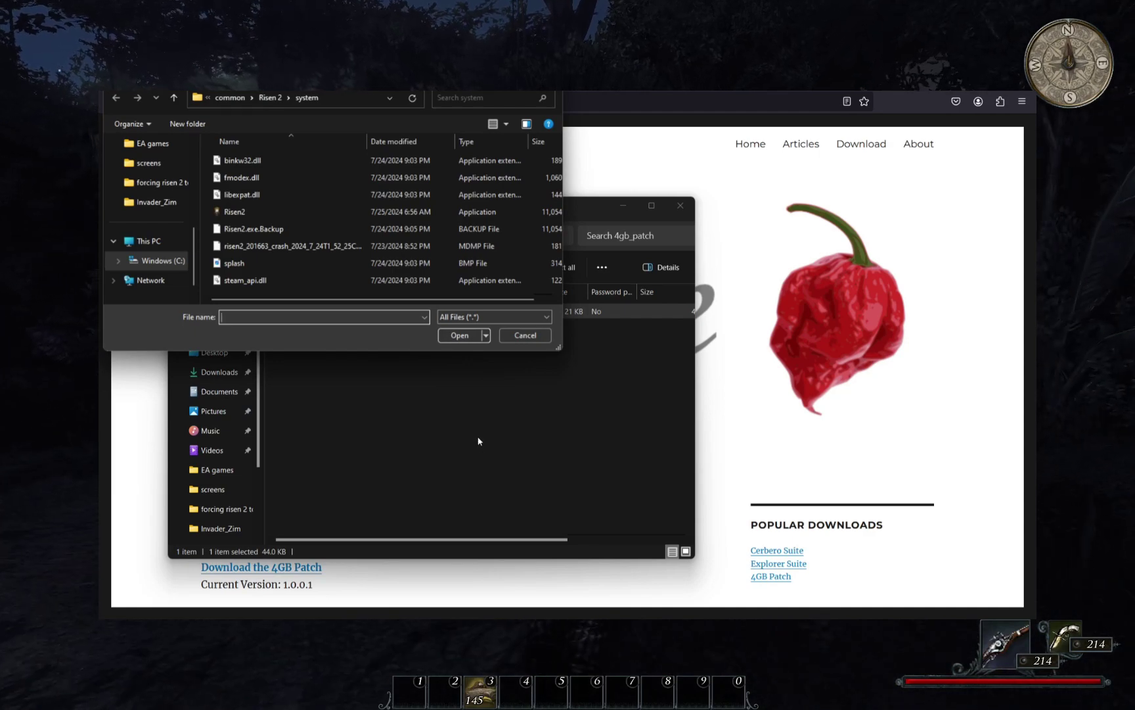
pyautogui.click(246, 212)
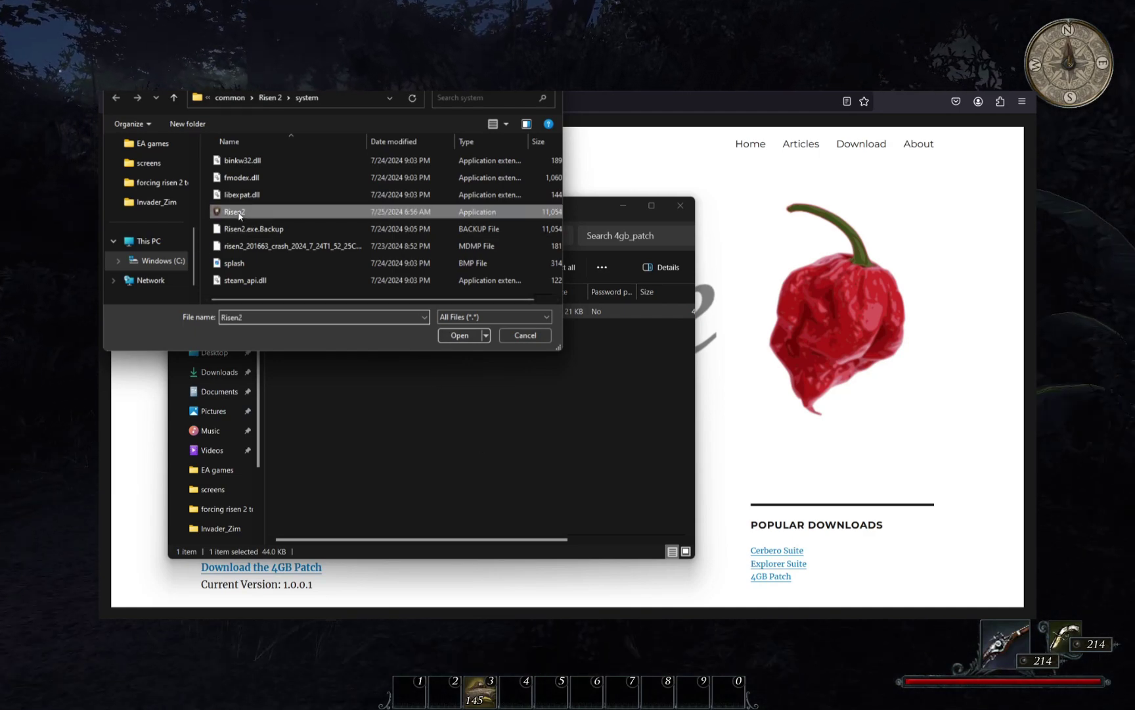
pyautogui.click(459, 335)
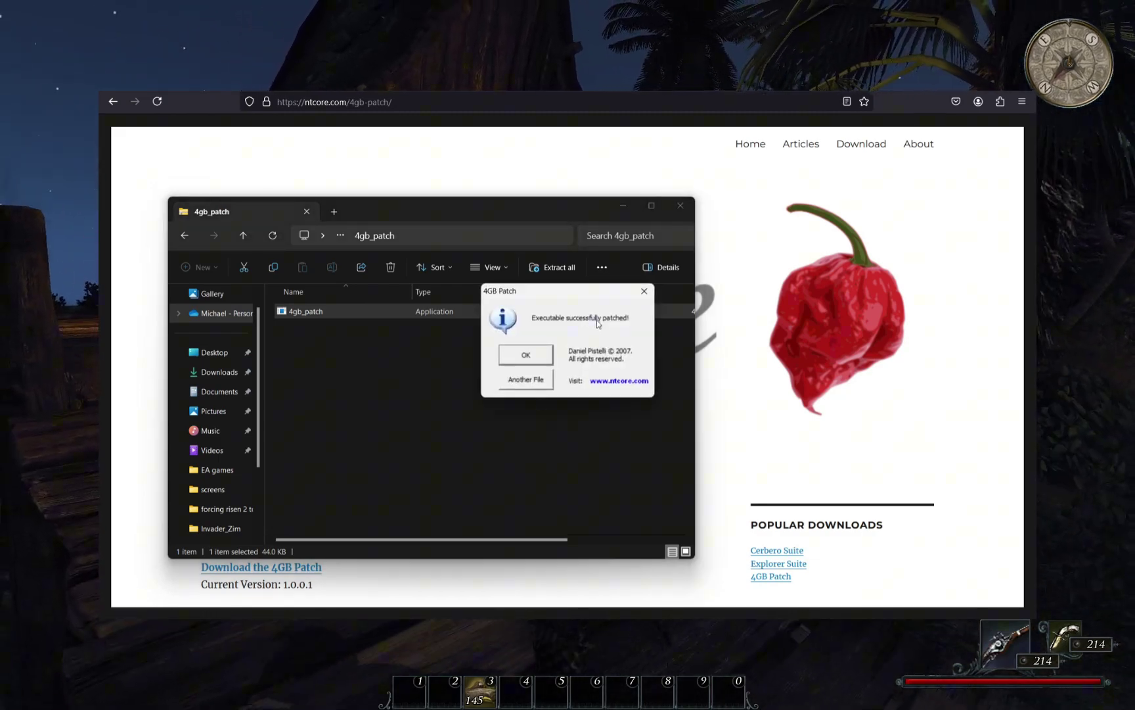
pyautogui.click(528, 357)
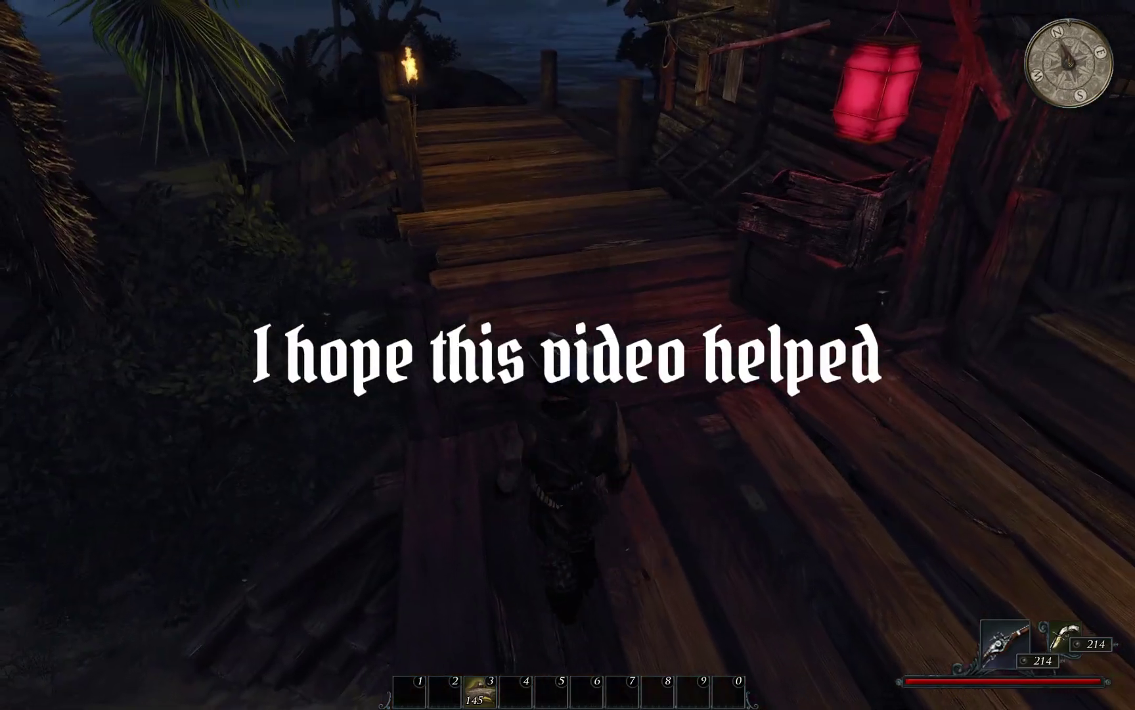
# Return to Risen 2 and walk the character along the wooden walkway towards the sandy ground near the campfire.
pyautogui.press('w')
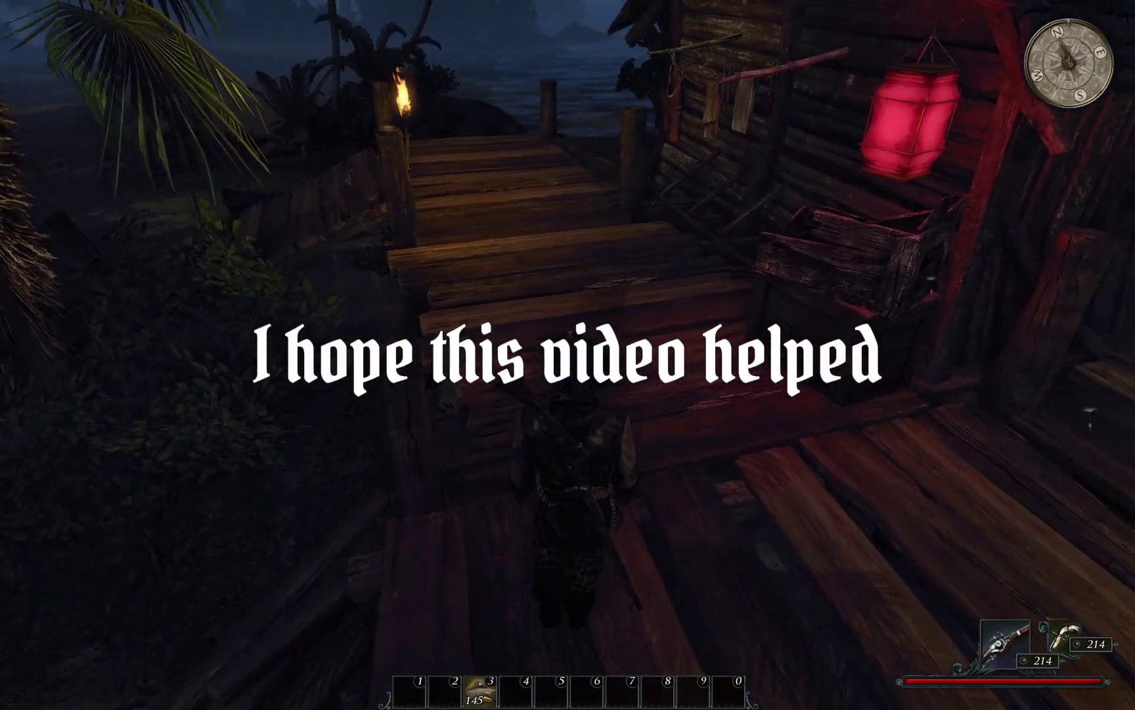
pyautogui.press('w')
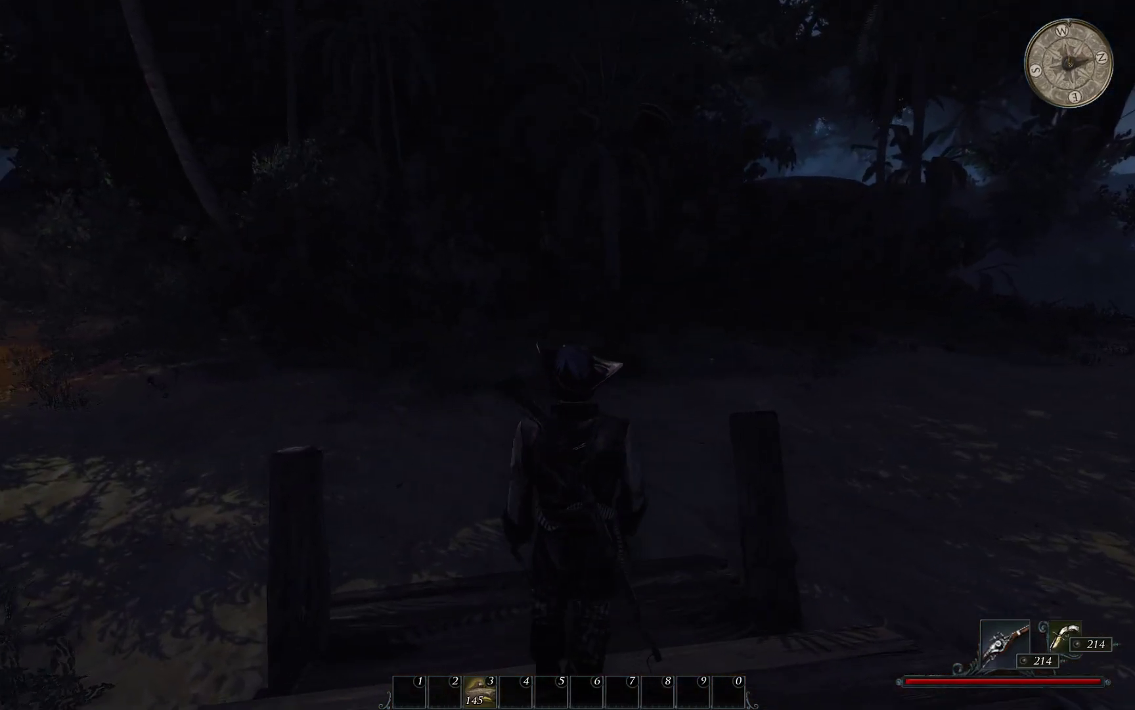
pyautogui.press('w')
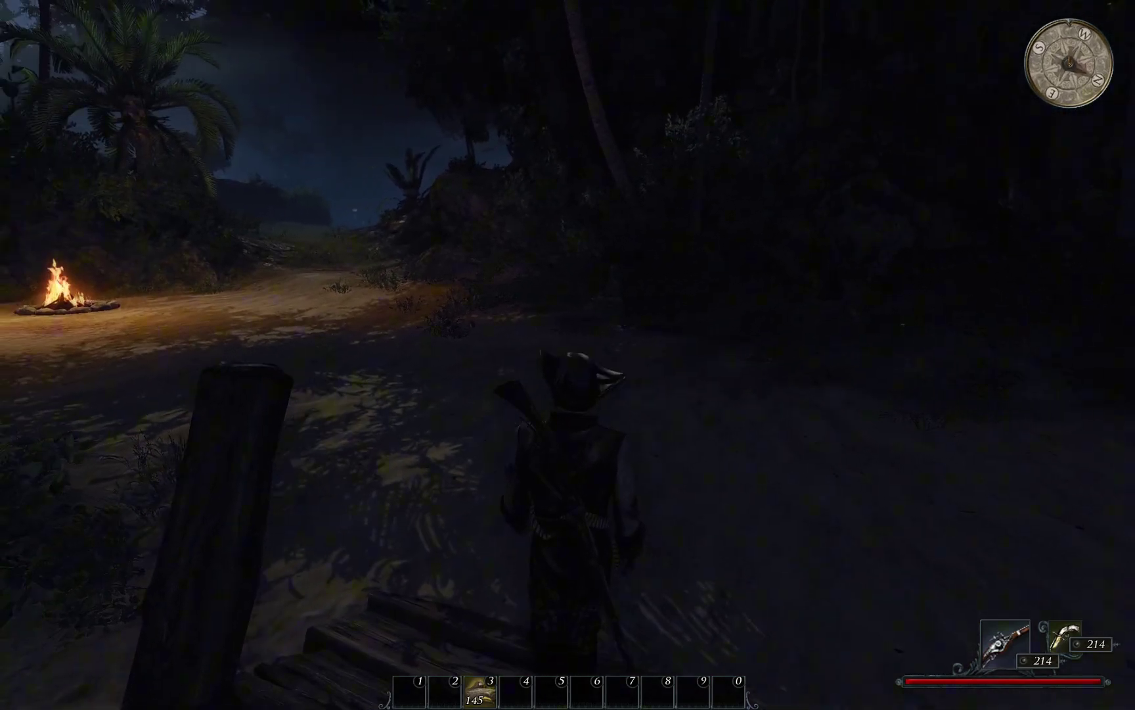